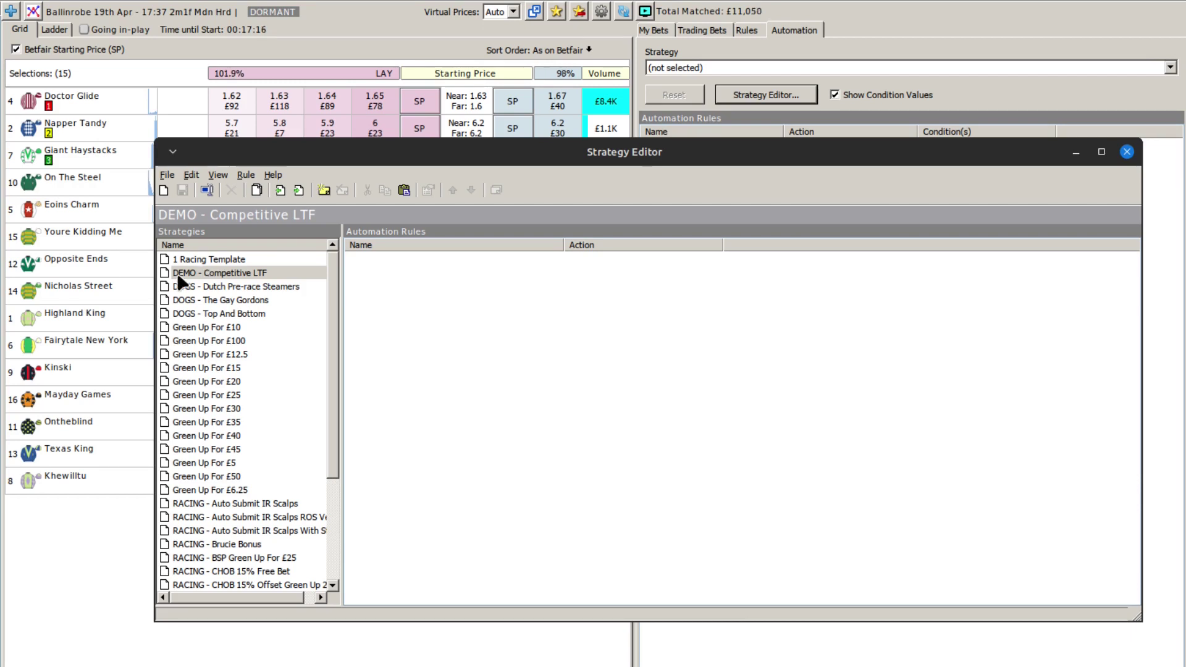
# Add a rule named "Submit LTF" to the DEMO - Competitive LTF strategy, starting relative to in-play time.
pyautogui.rightClick(536, 292)
pyautogui.click(539, 305)
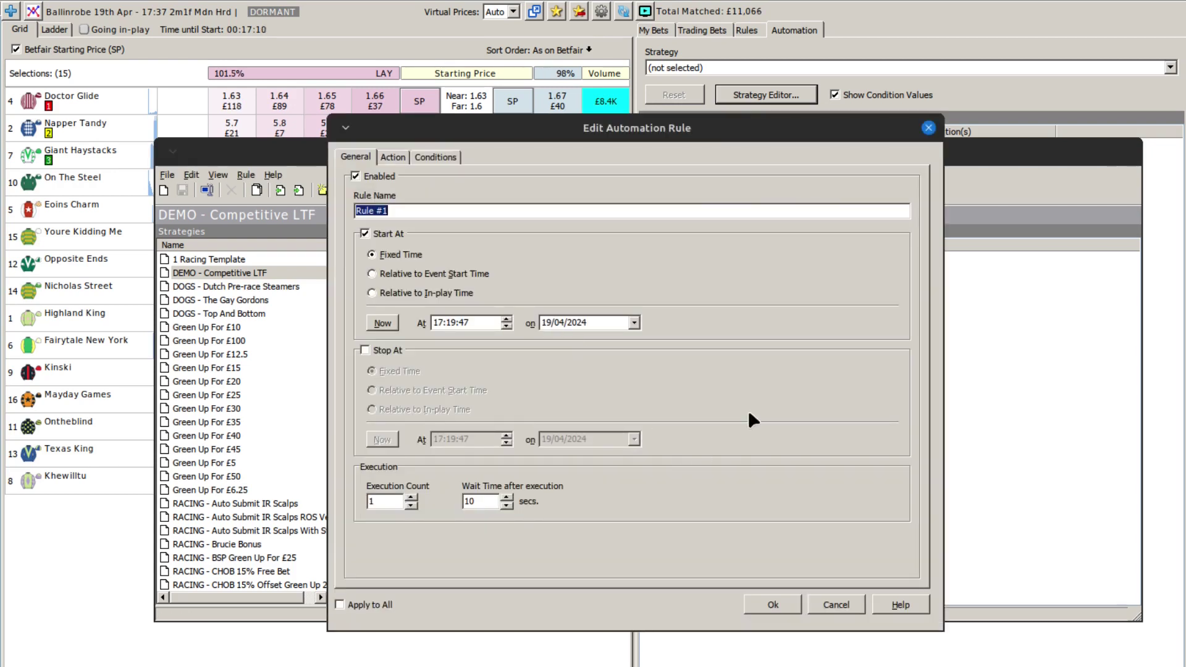
pyautogui.write('Submit LTF')
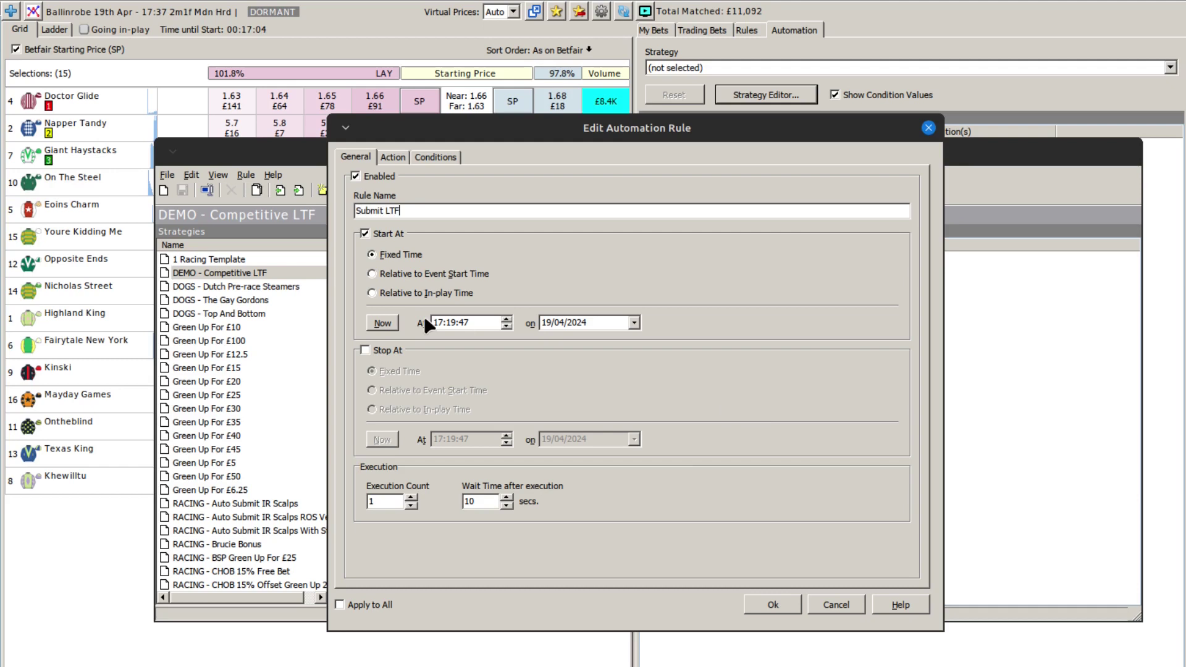
pyautogui.click(374, 291)
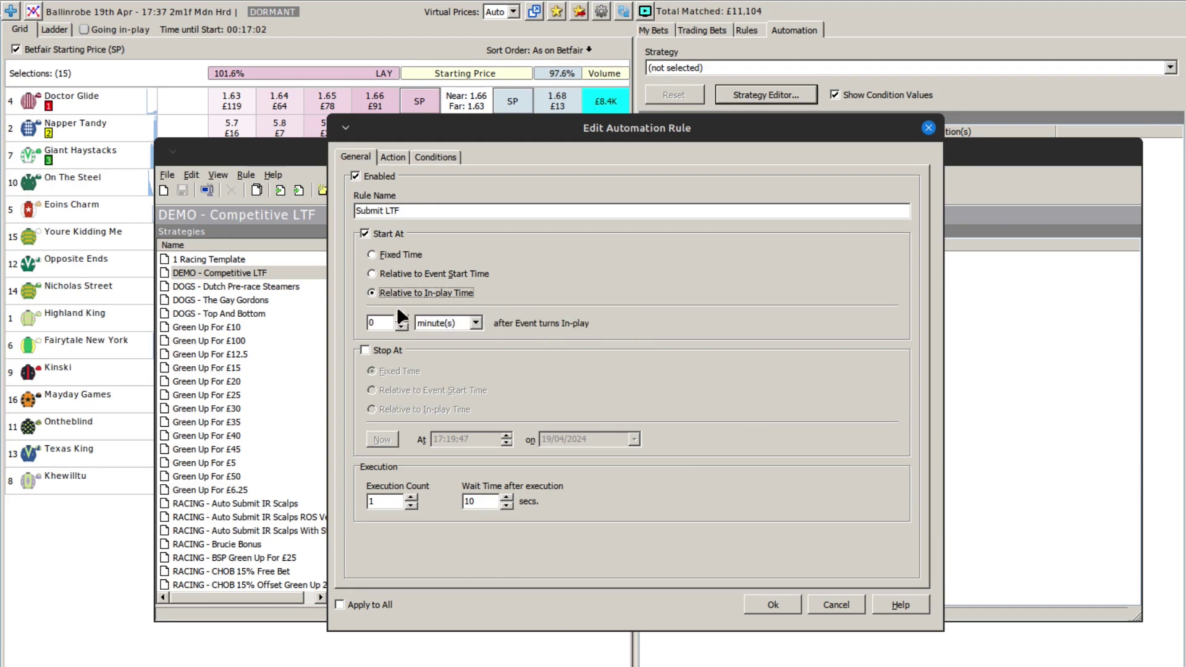
# Set the rule's action to Back/Lay All with a lay bet.
pyautogui.click(394, 156)
pyautogui.click(439, 194)
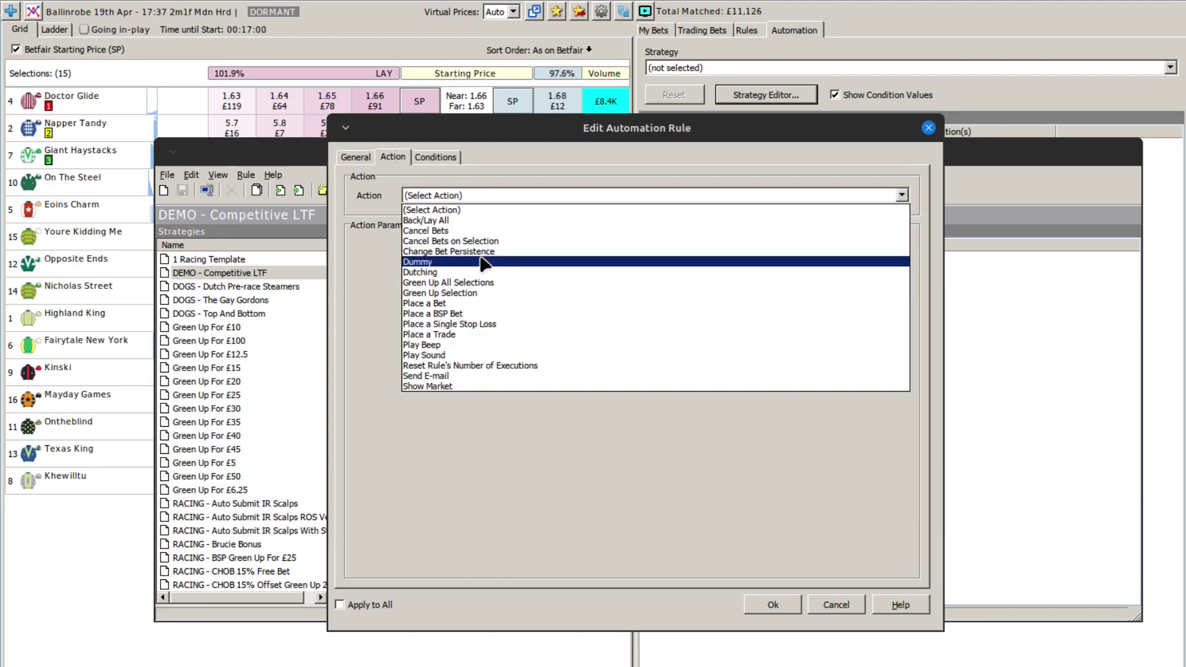
pyautogui.click(440, 207)
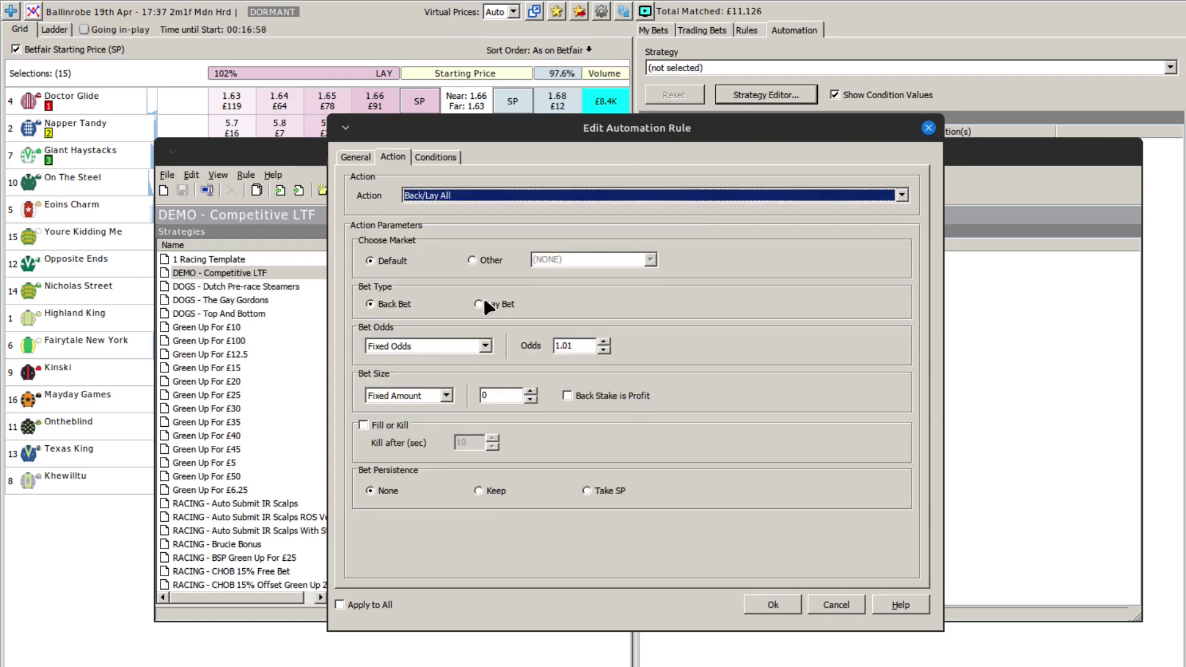
pyautogui.click(487, 304)
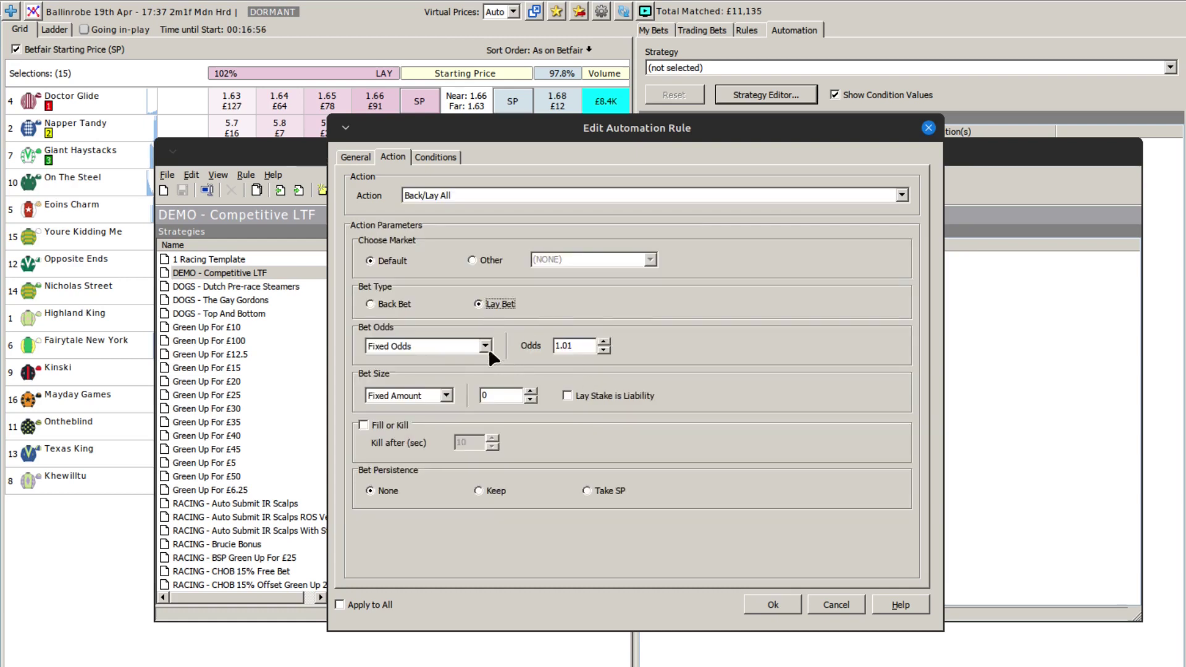
# Set the lay bet's fixed odds to 1.7 and its fixed amount to 100, treating the lay stake as liability.
pyautogui.doubleClick(559, 346)
pyautogui.write('1.7')
pyautogui.doubleClick(504, 394)
pyautogui.write('100')
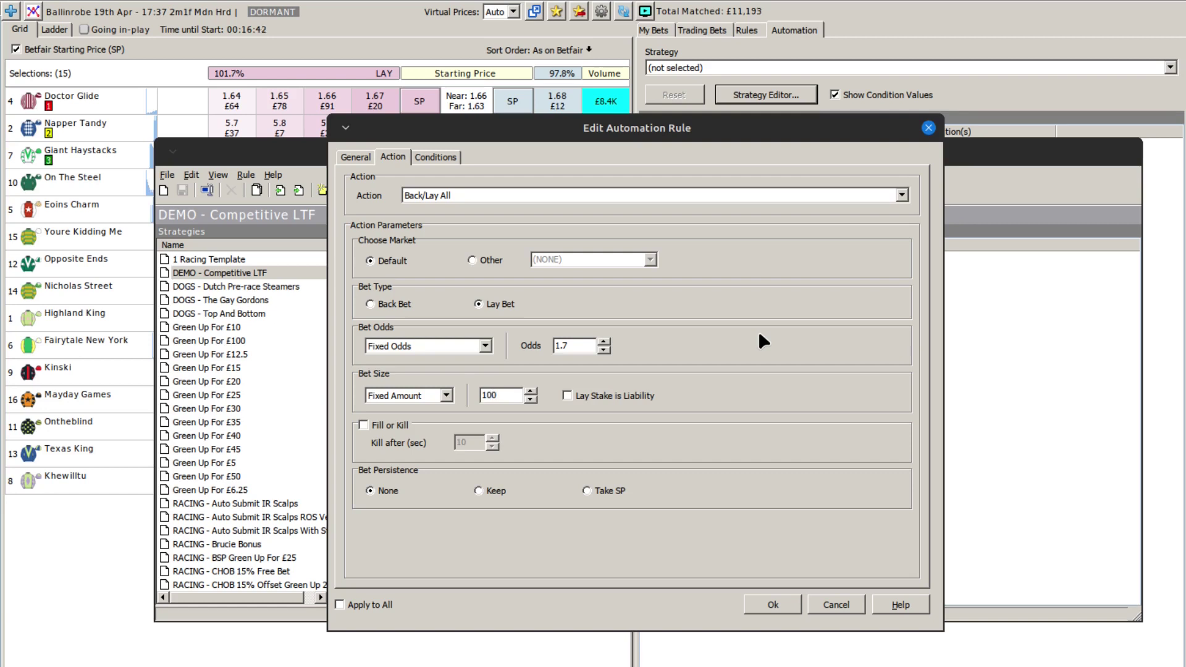
pyautogui.click(567, 395)
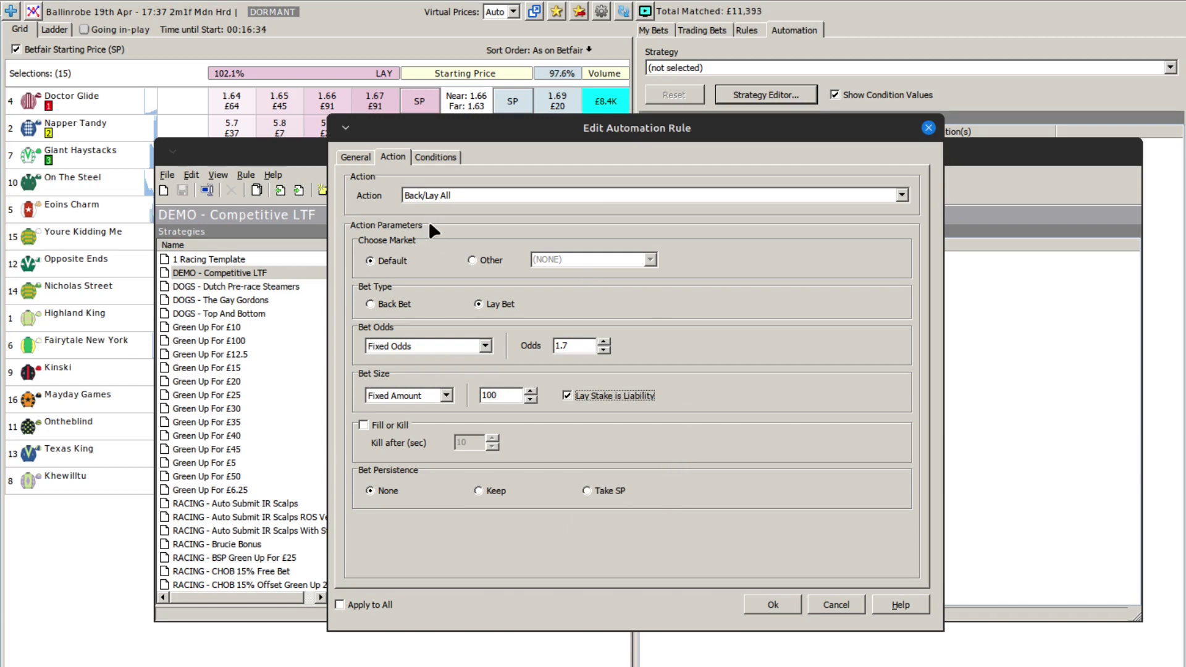
# Add a Market Race Timer condition requiring the race's Remaining % to be less than 20%.
pyautogui.click(429, 154)
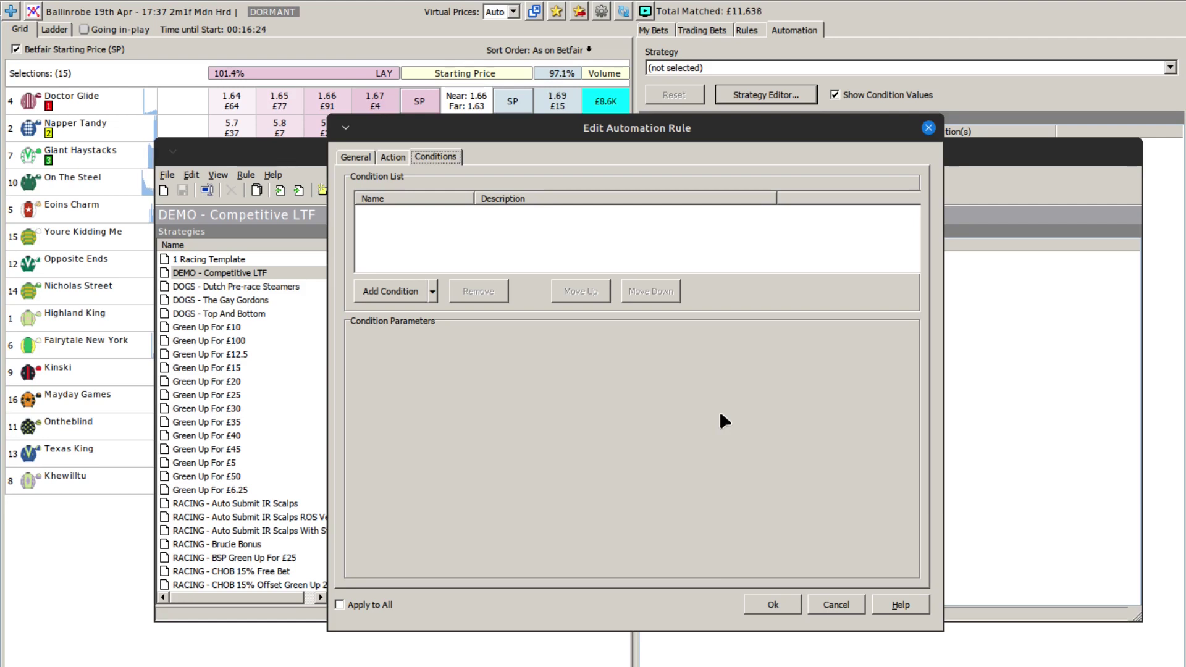
pyautogui.click(431, 294)
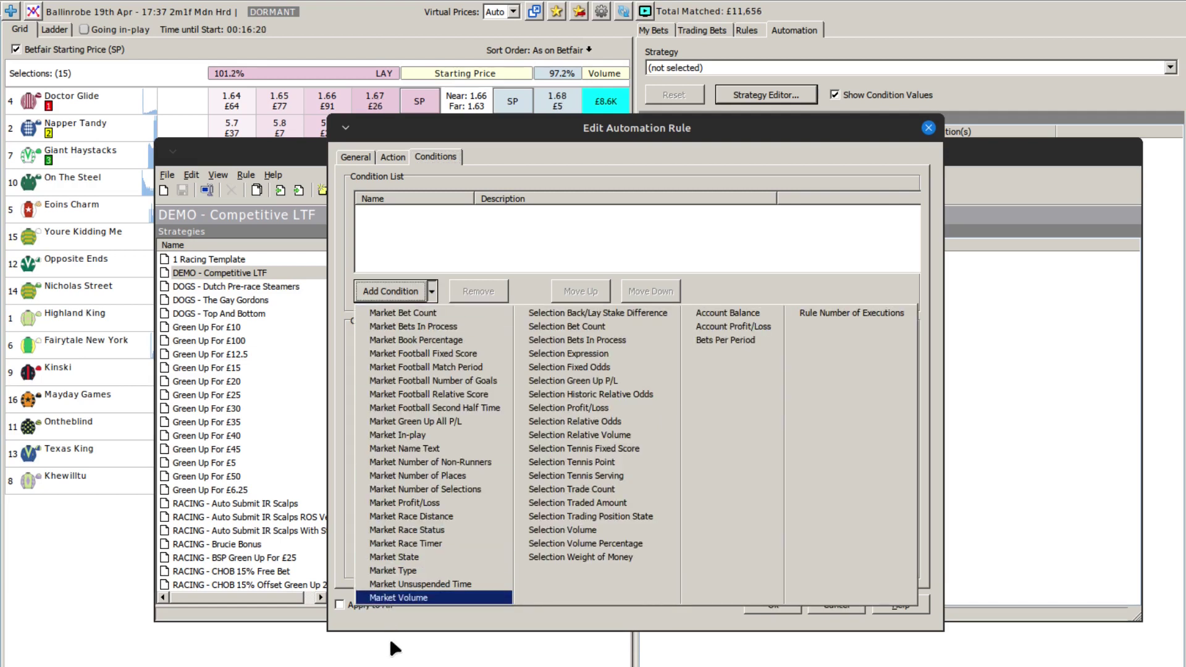
pyautogui.click(419, 543)
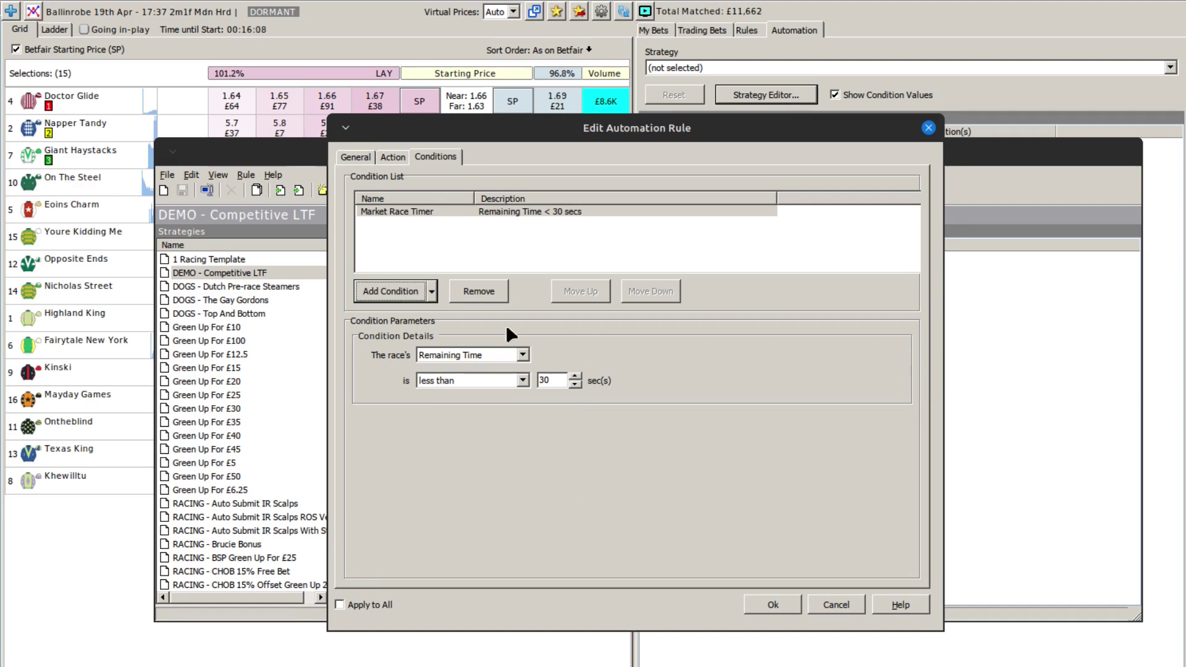
pyautogui.click(484, 354)
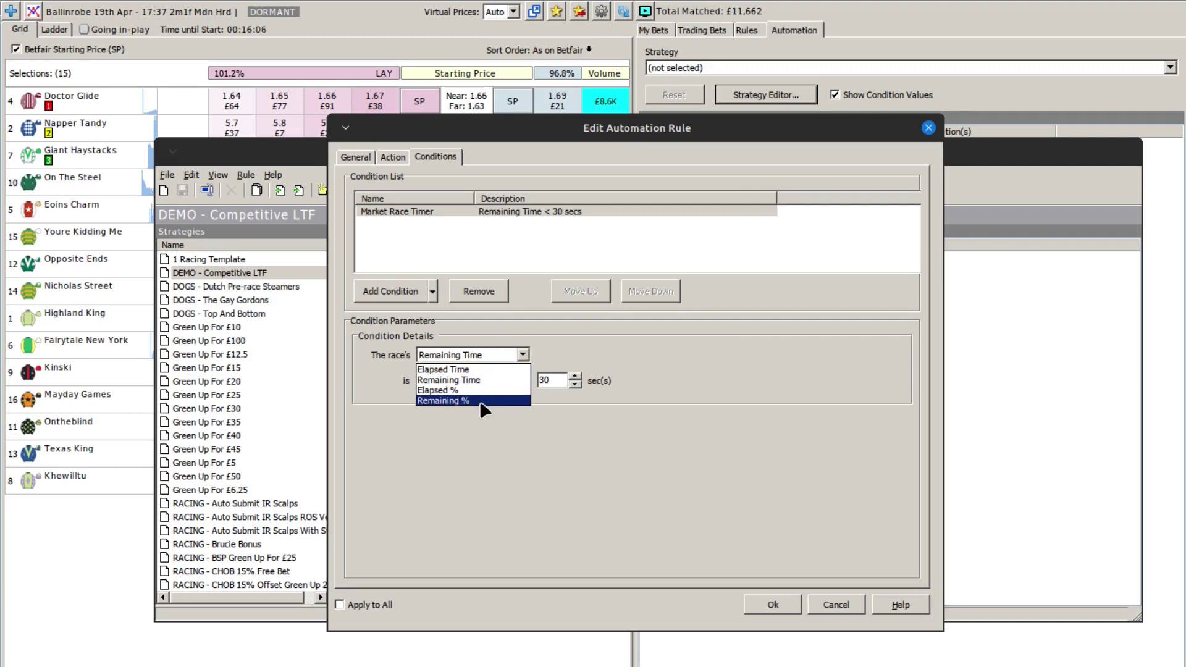
pyautogui.click(470, 401)
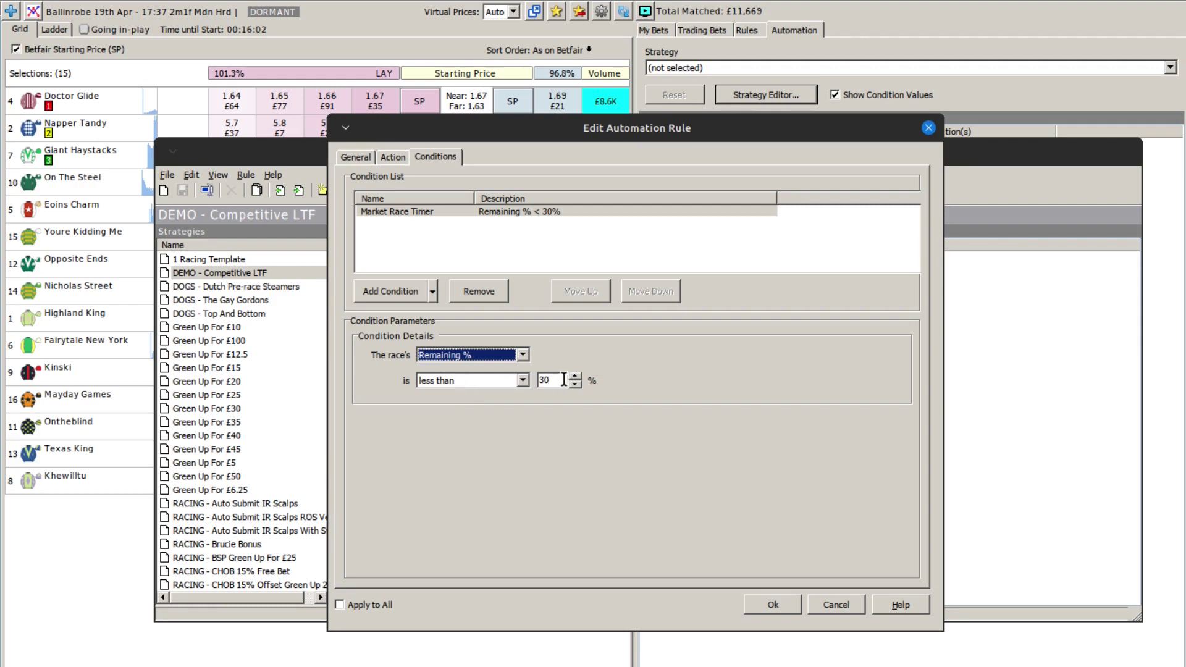
pyautogui.press('Tab')
pyautogui.press('Tab')
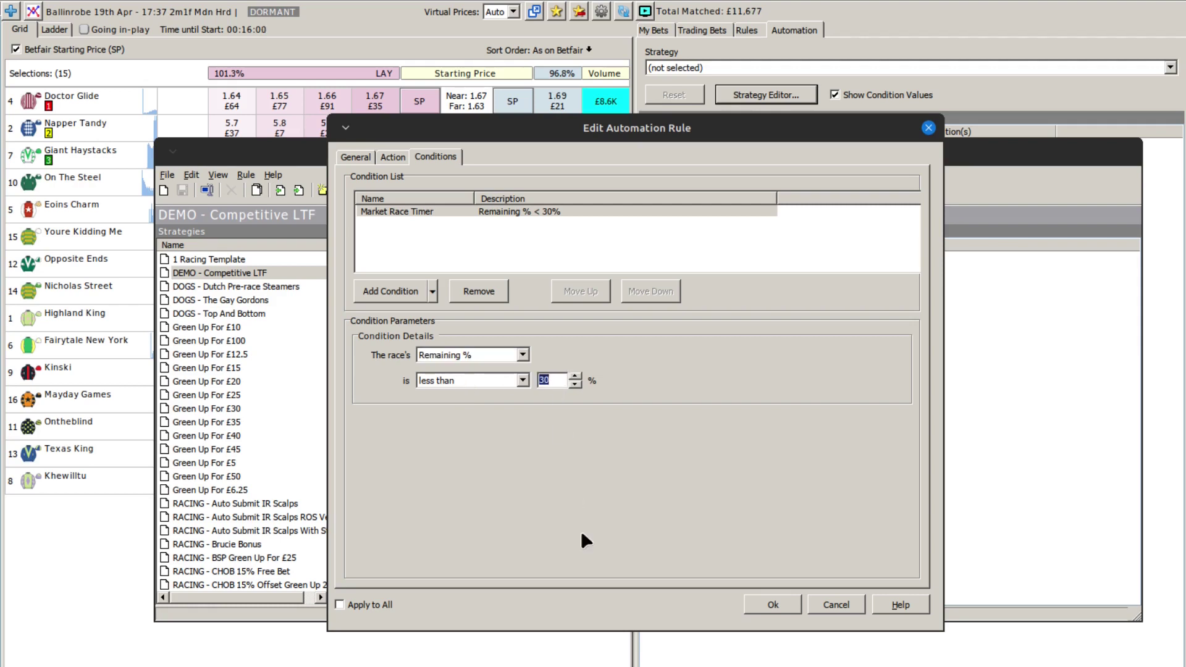
pyautogui.write('20')
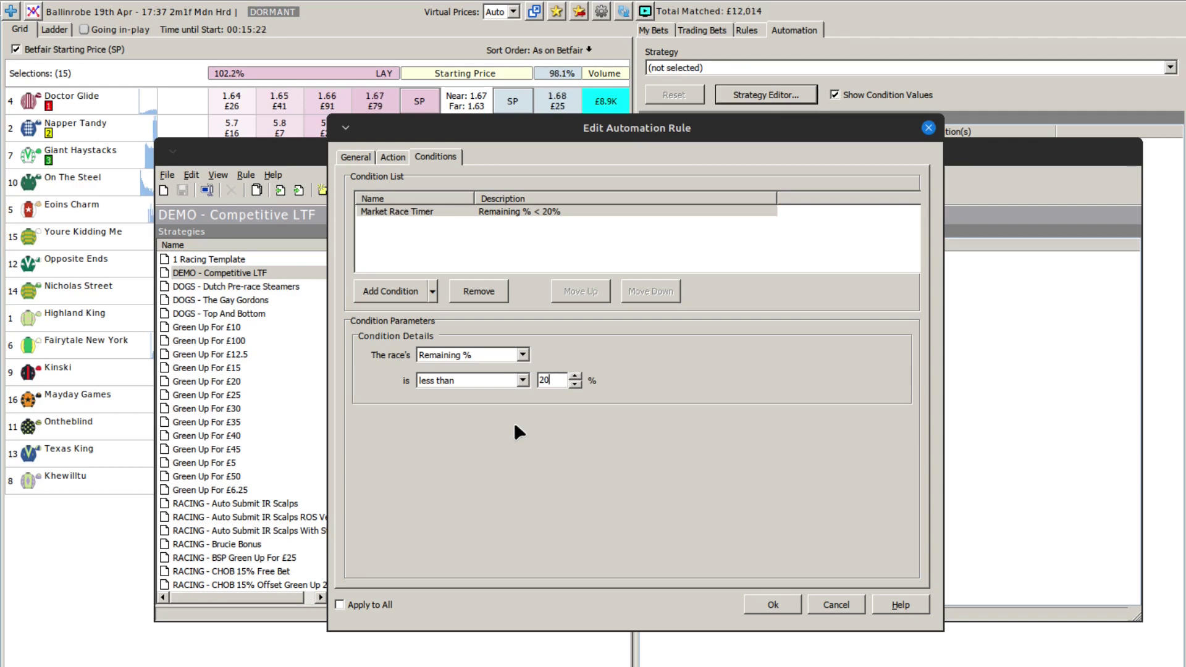
# Add a second Market Race Timer condition requiring the race's Remaining % to be greater than 10%.
pyautogui.click(431, 290)
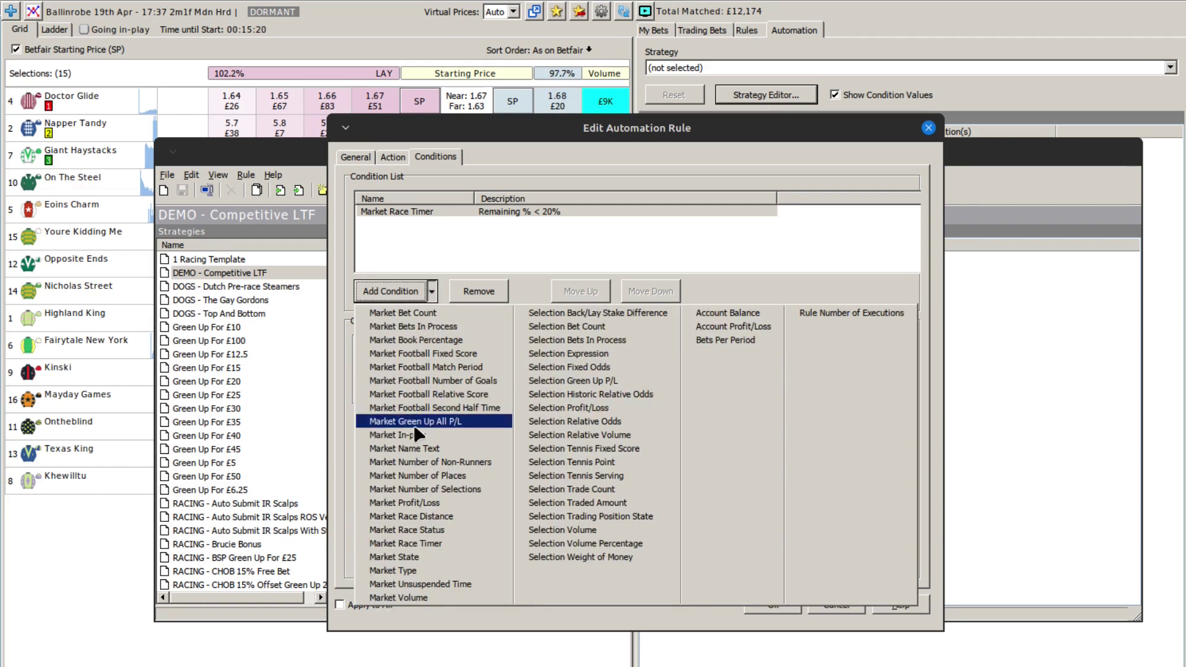
pyautogui.click(408, 543)
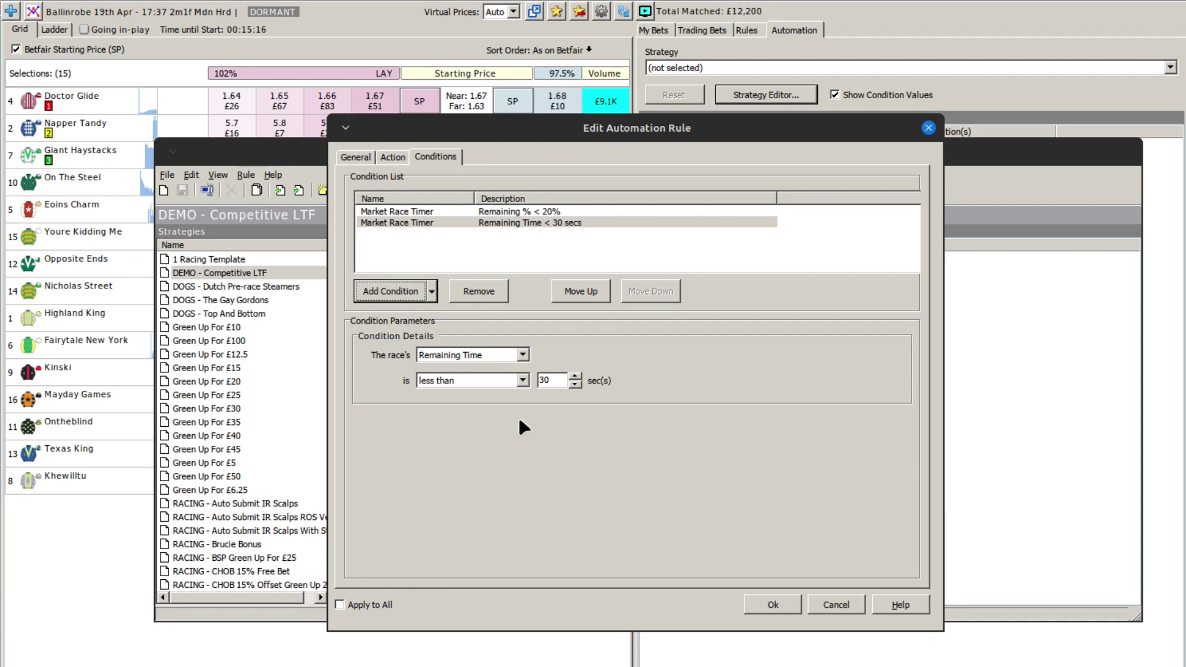
pyautogui.click(455, 381)
pyautogui.click(465, 351)
pyautogui.click(465, 351)
pyautogui.click(467, 402)
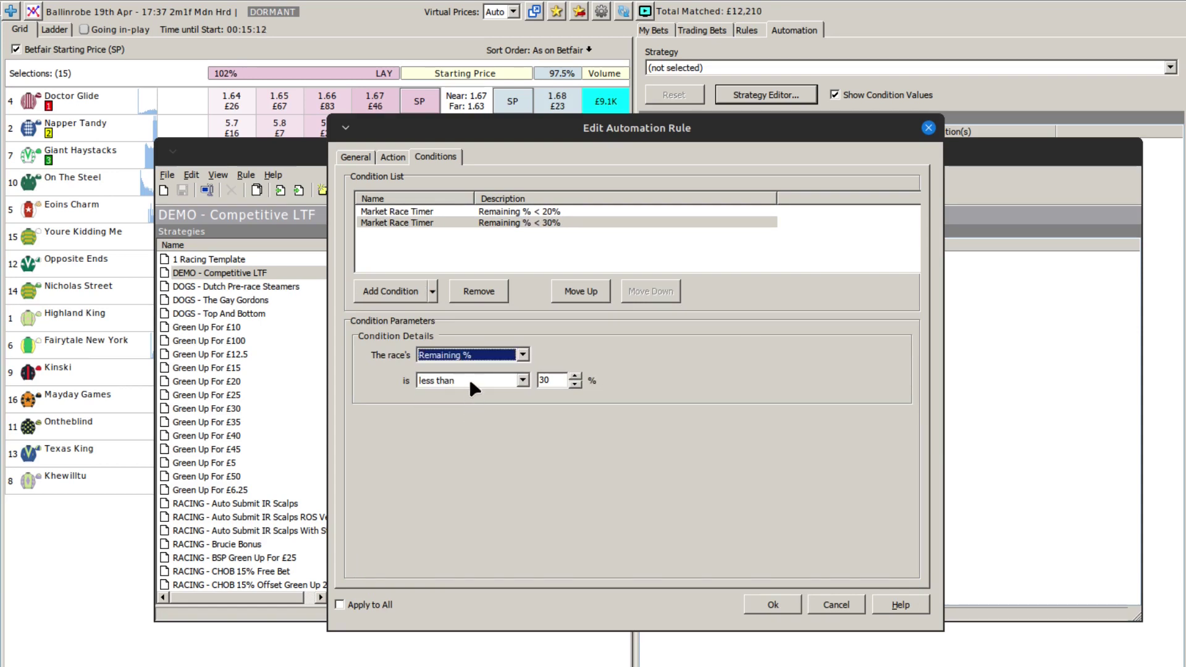
pyautogui.click(470, 380)
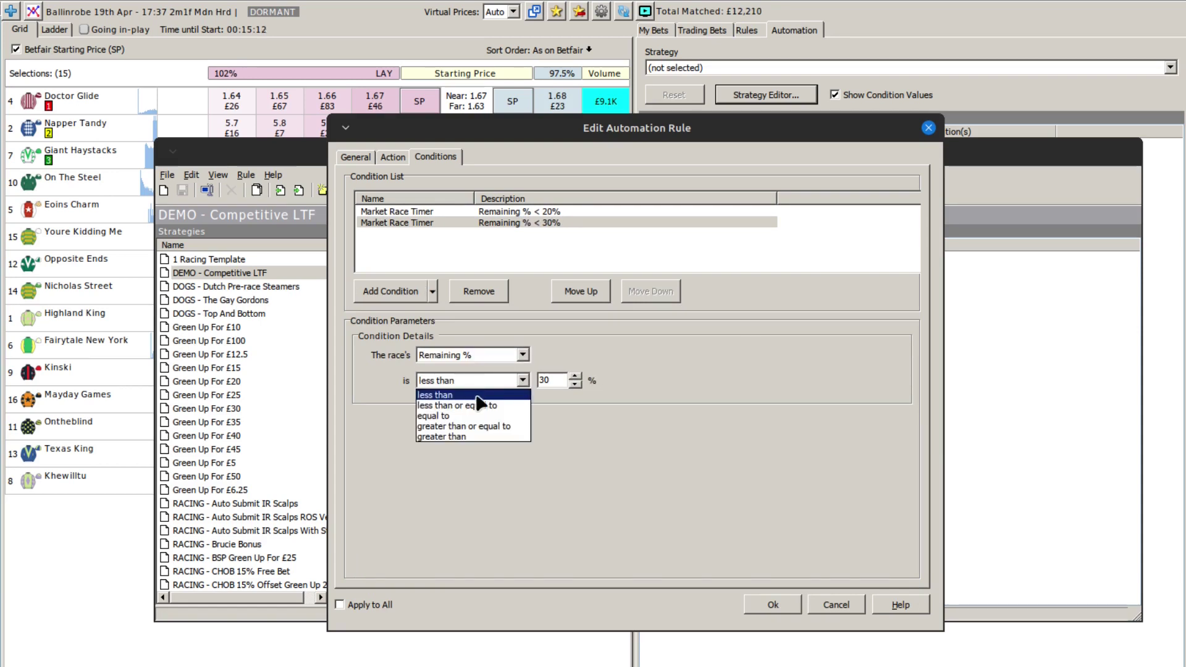
pyautogui.click(468, 436)
pyautogui.doubleClick(558, 381)
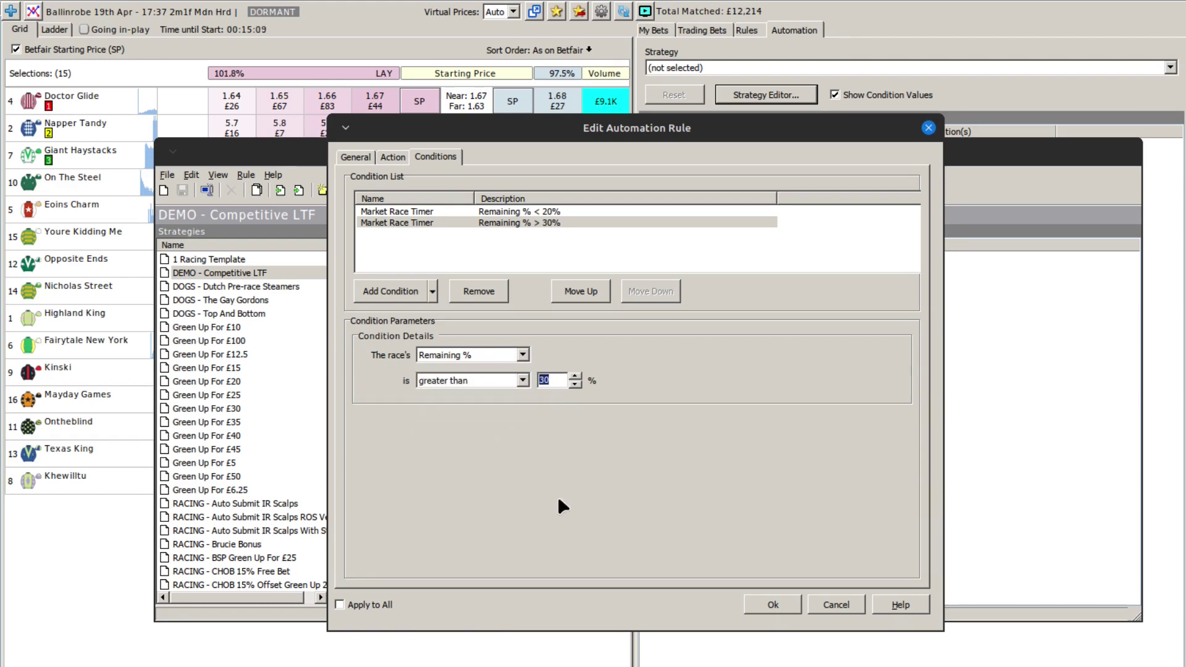
pyautogui.write('10')
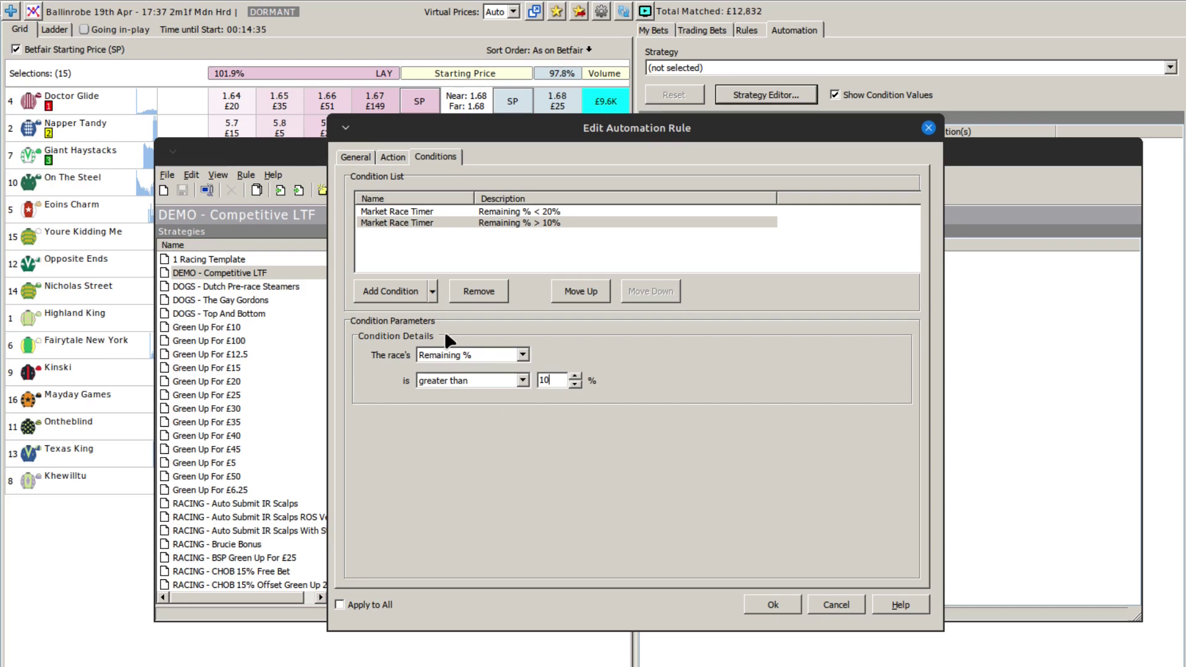
# Add a Selection Relative Odds condition comparing selections By Position (Back Odds), with Selection A at position 1 and Selection B at position 2.
pyautogui.click(432, 290)
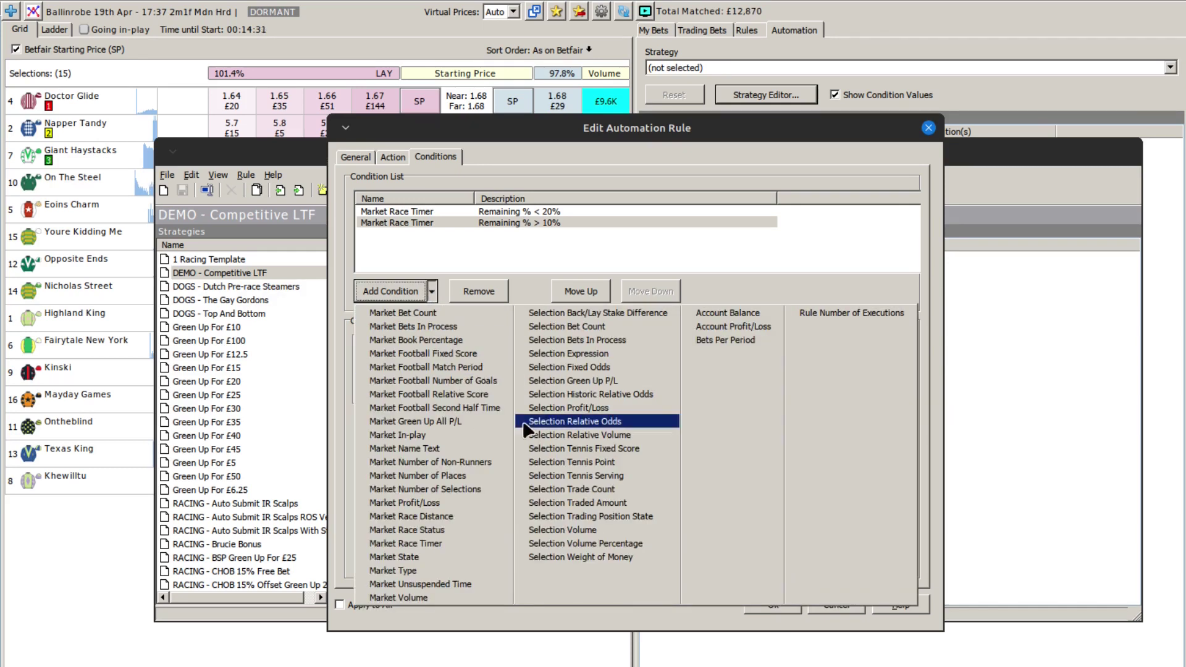
pyautogui.click(573, 421)
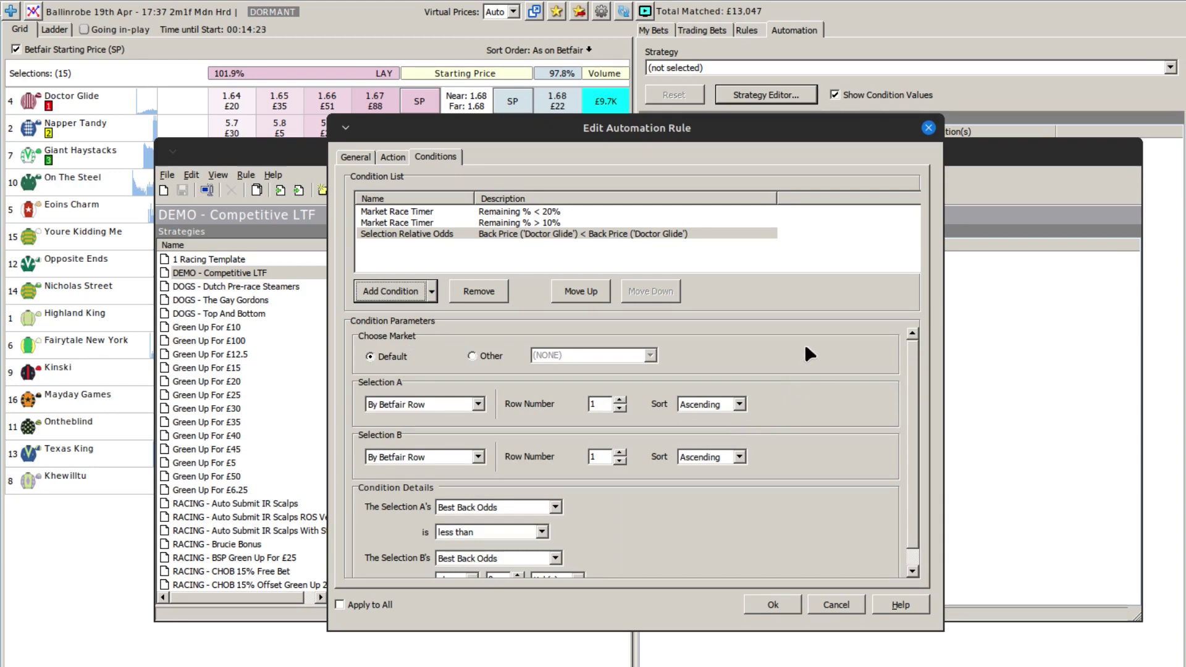
pyautogui.click(477, 404)
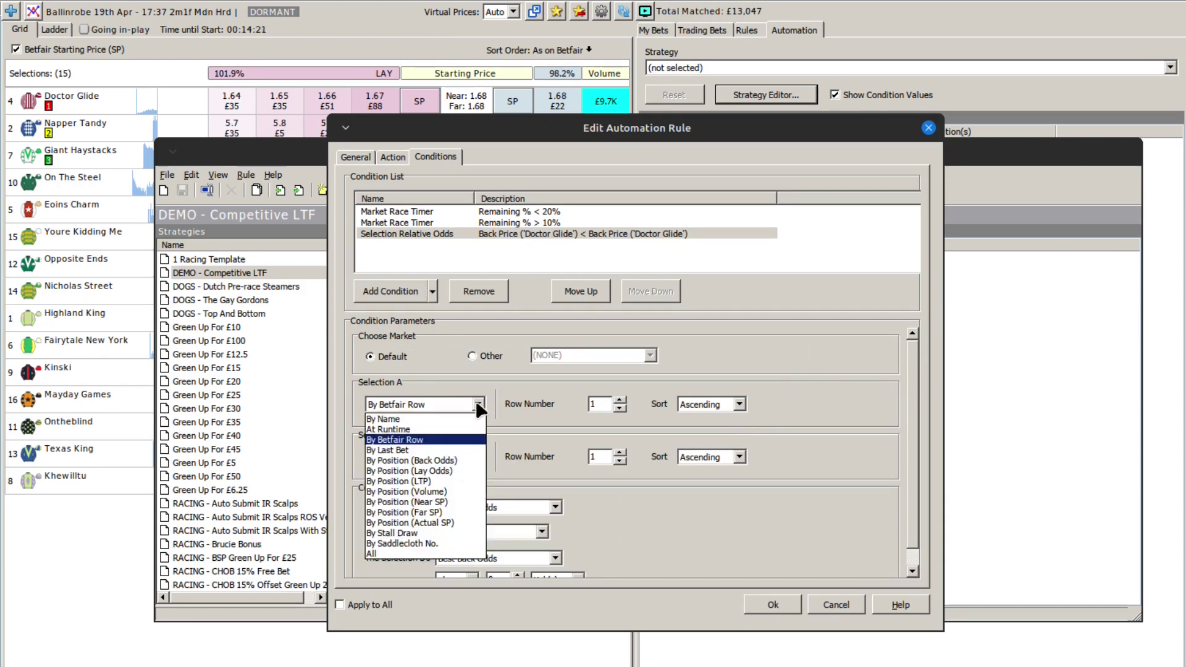
pyautogui.click(450, 462)
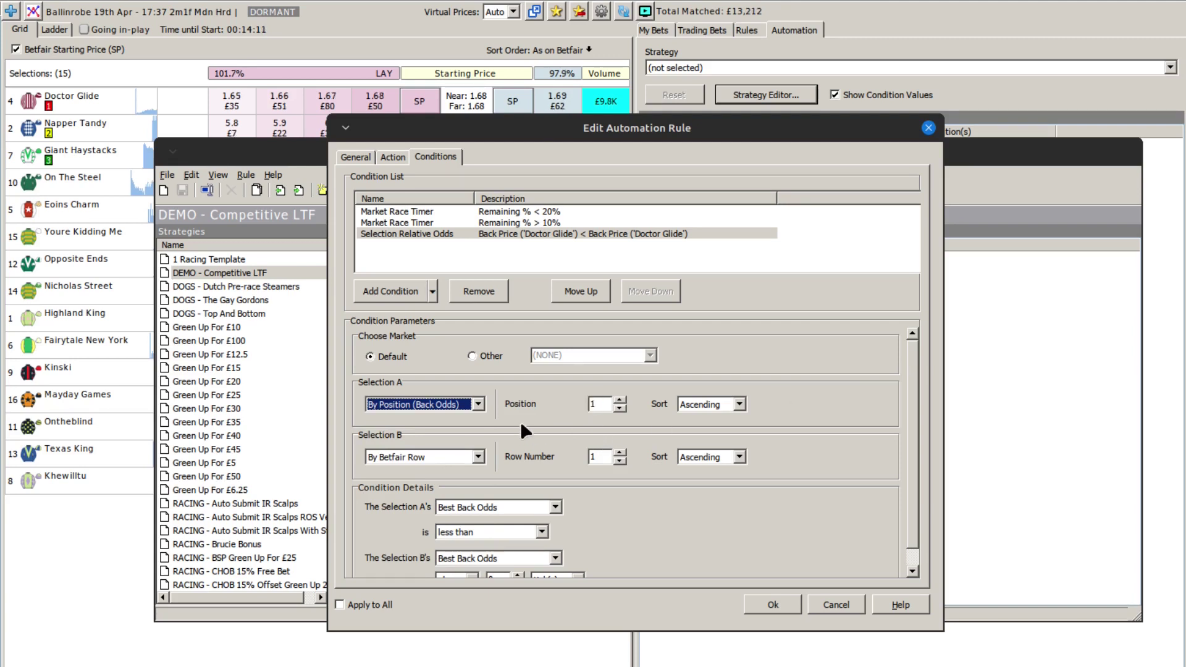
pyautogui.click(477, 457)
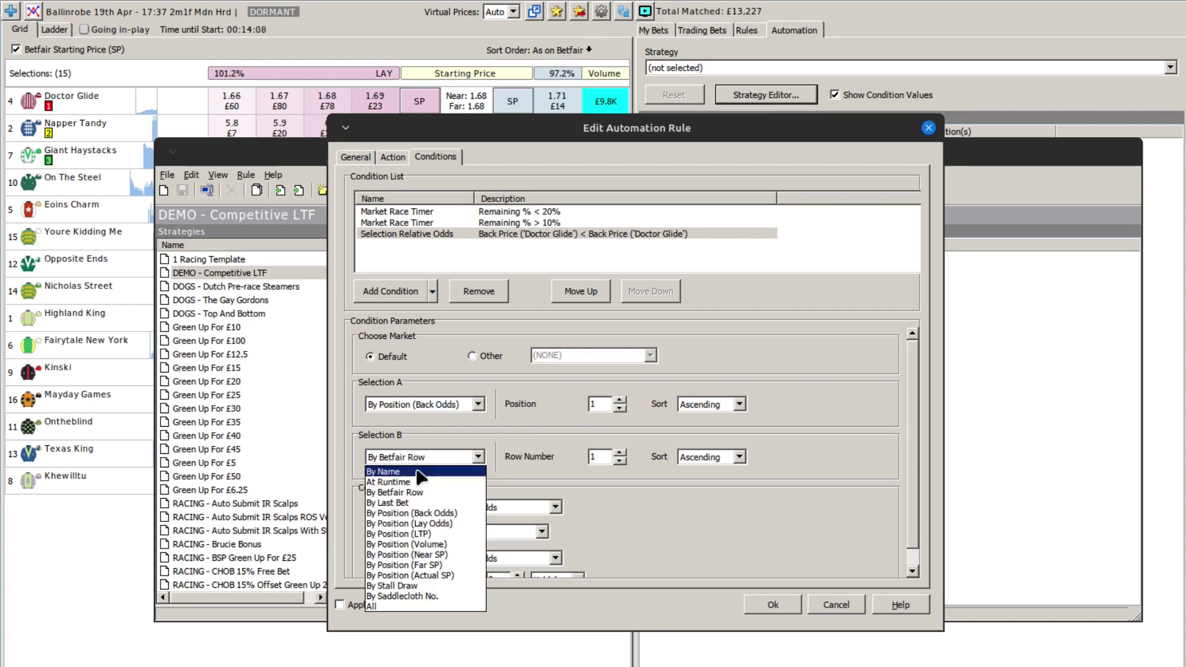
pyautogui.click(416, 514)
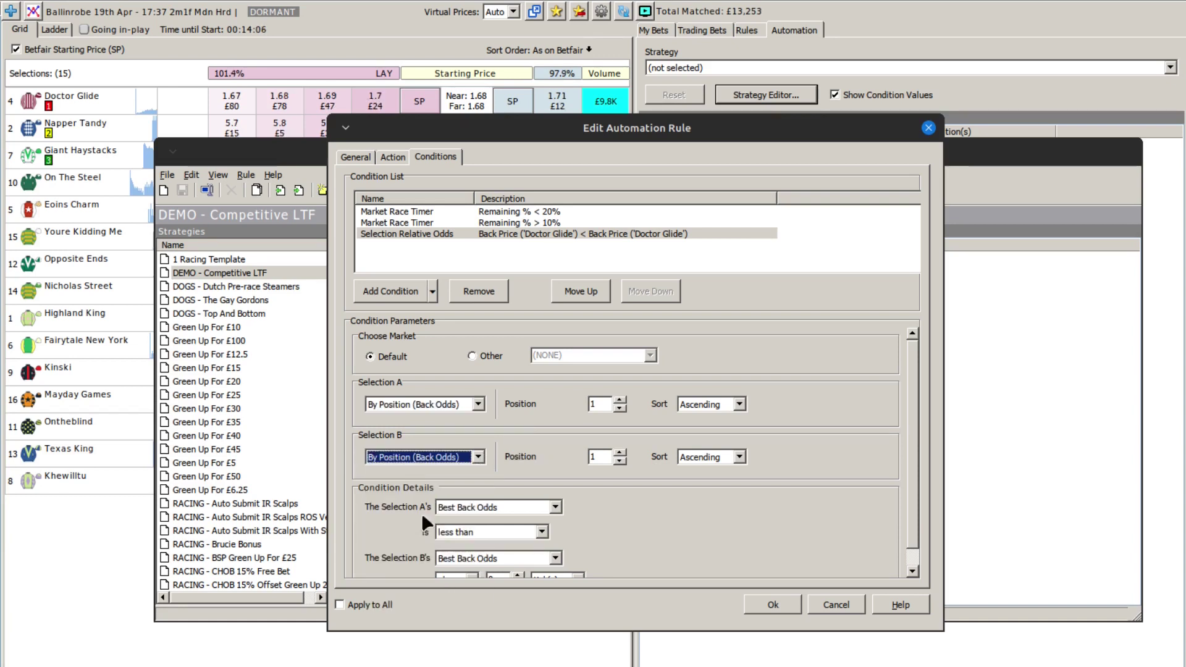
pyautogui.click(618, 453)
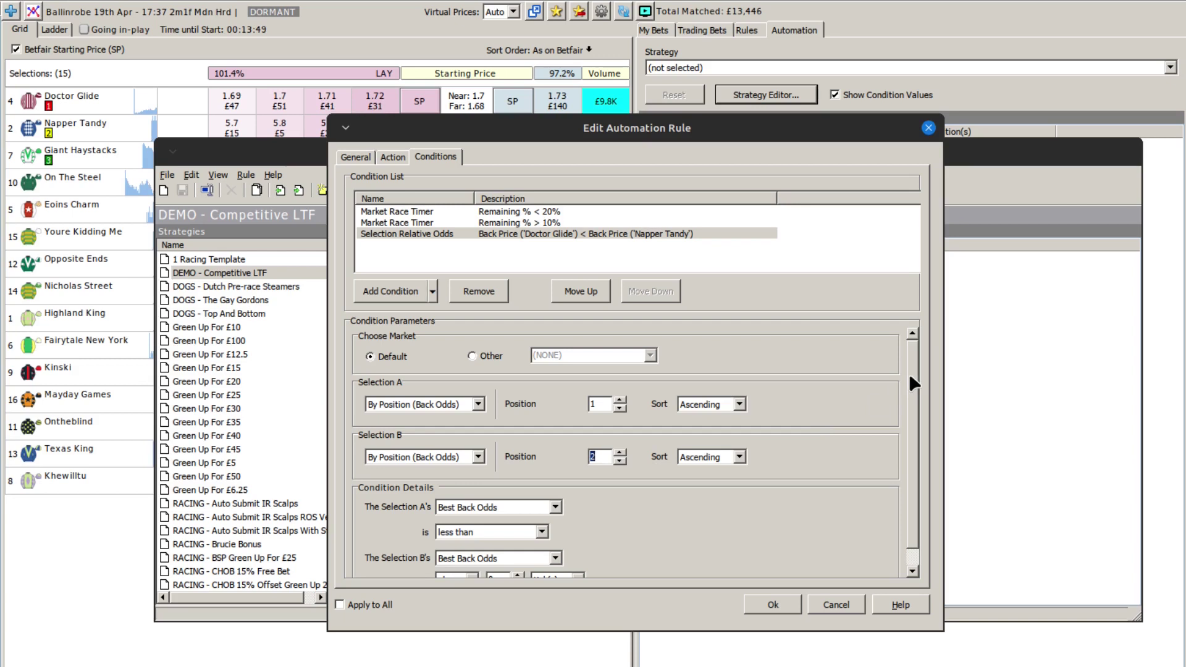
pyautogui.moveTo(909, 380); pyautogui.dragTo(918, 458)
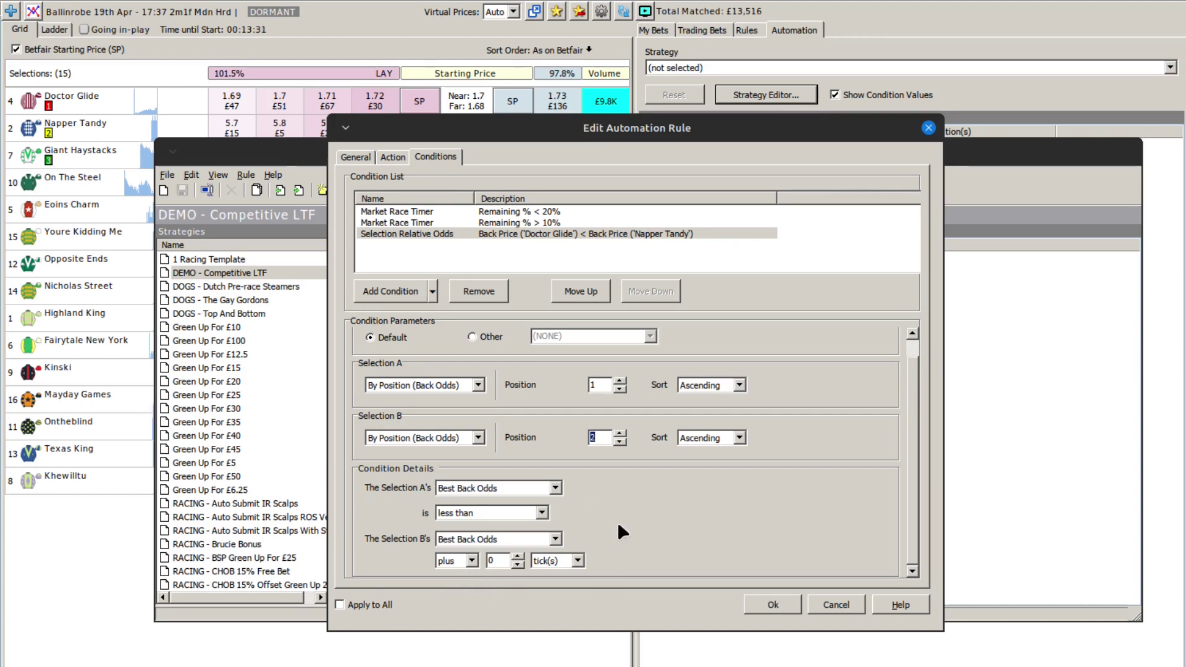
# Require Selection A's best back odds to be greater than or equal to Selection B's best back odds minus 0.5 odds.
pyautogui.click(540, 512)
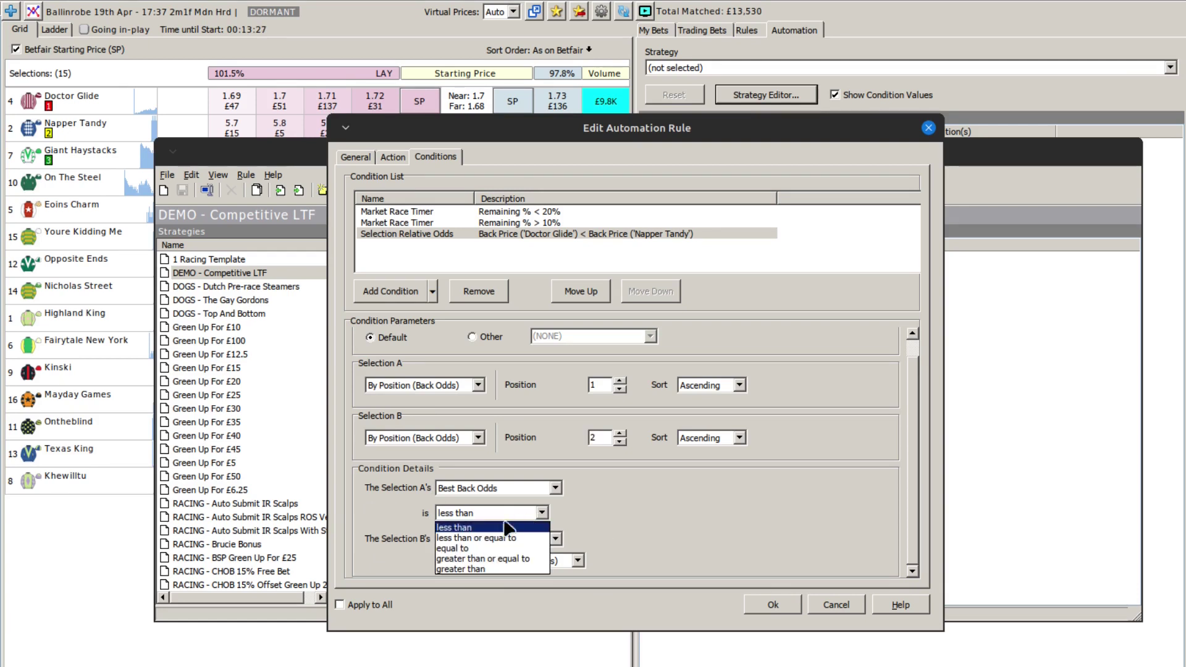
pyautogui.click(483, 559)
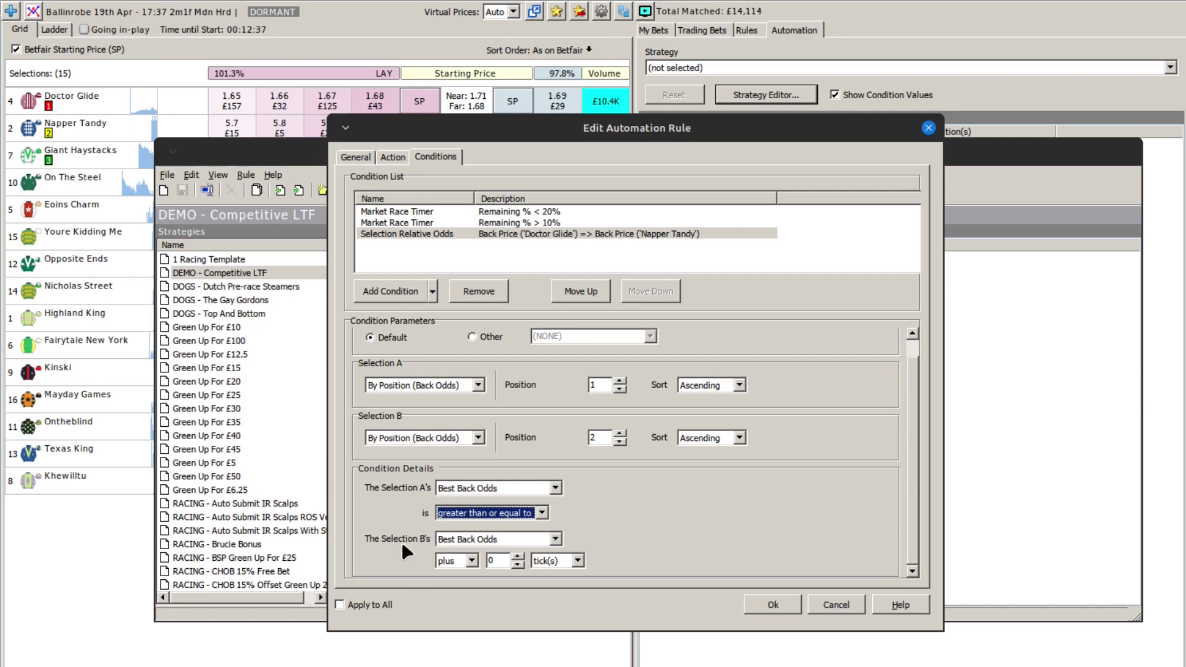
pyautogui.click(471, 561)
pyautogui.click(451, 586)
pyautogui.doubleClick(493, 561)
pyautogui.write('0.5')
pyautogui.click(579, 561)
pyautogui.click(556, 584)
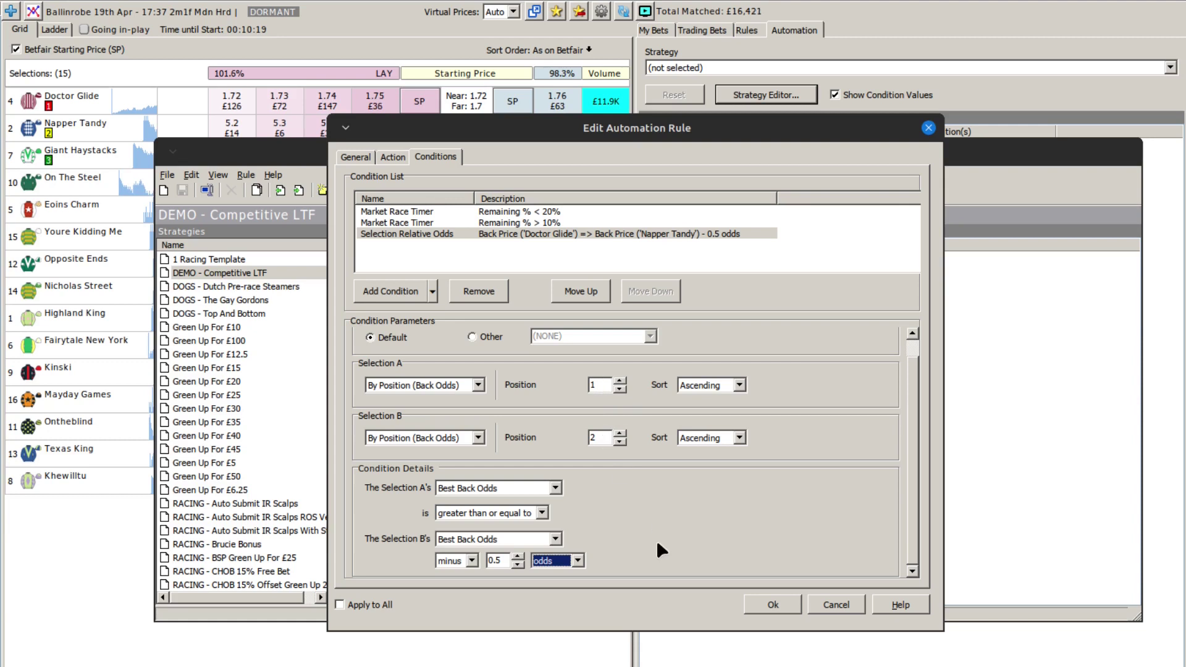
# Set Selection B's position to 3 and the amount subtracted from its odds to 1.5.
pyautogui.click(620, 435)
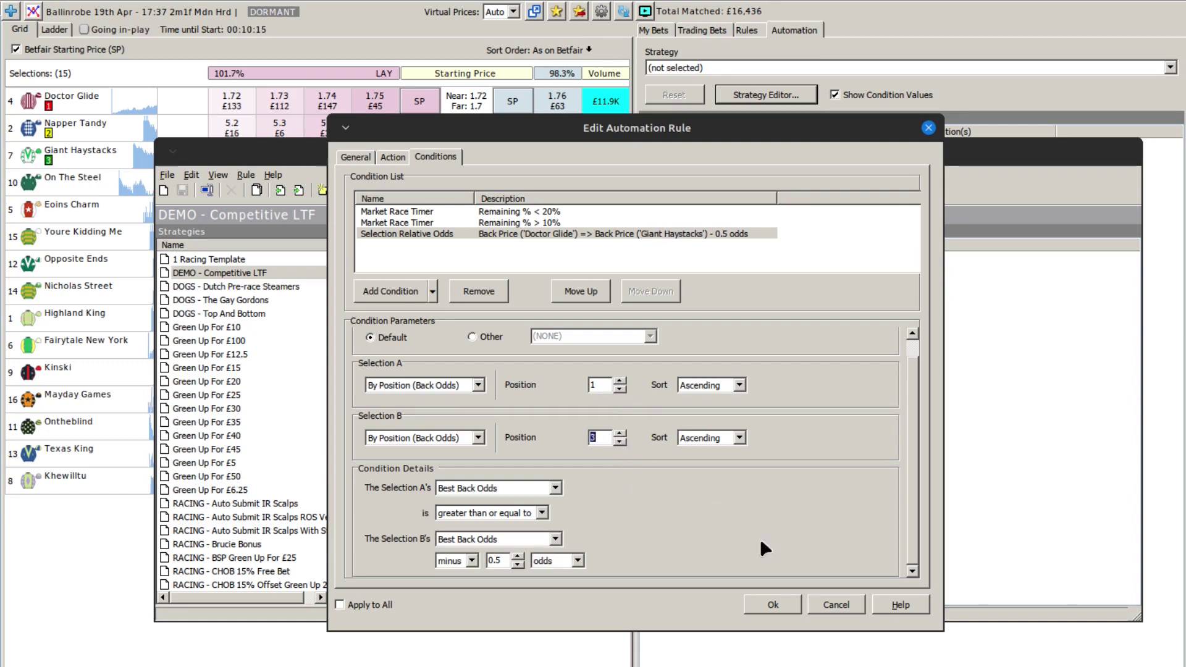
pyautogui.click(518, 557)
pyautogui.click(517, 556)
pyautogui.click(517, 556)
pyautogui.click(514, 564)
pyautogui.click(514, 565)
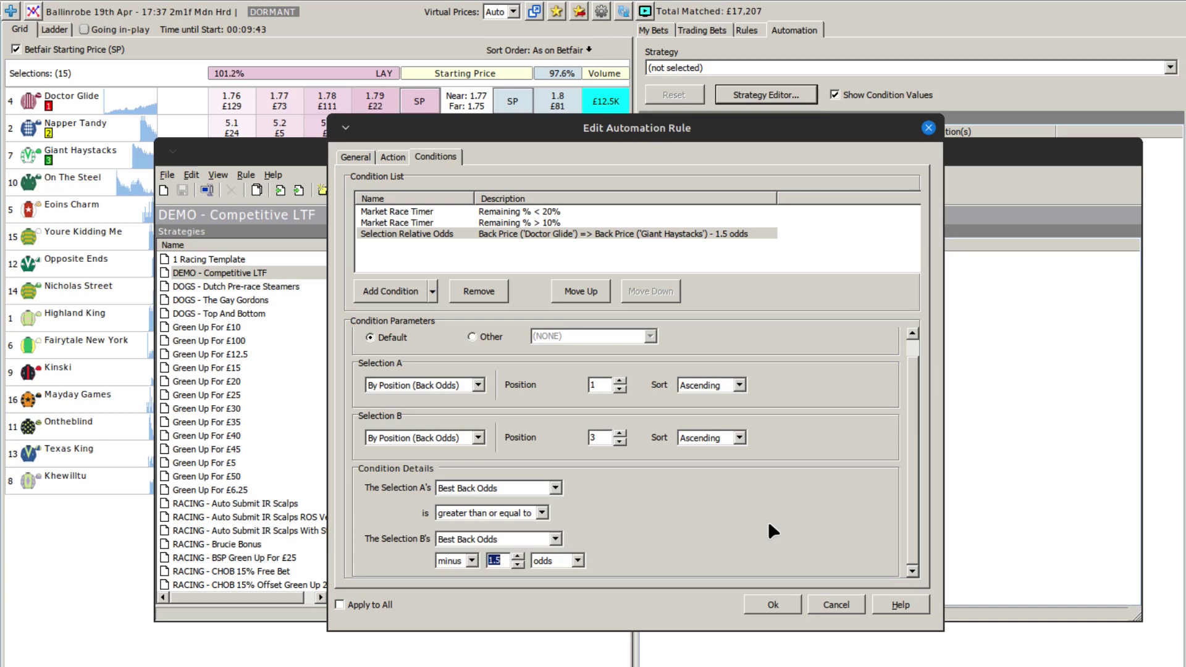
# Set Selection B's position to 2 and the amount subtracted from its odds to 0.5 in the Selection Relative Odds condition.
pyautogui.click(619, 442)
pyautogui.click(517, 564)
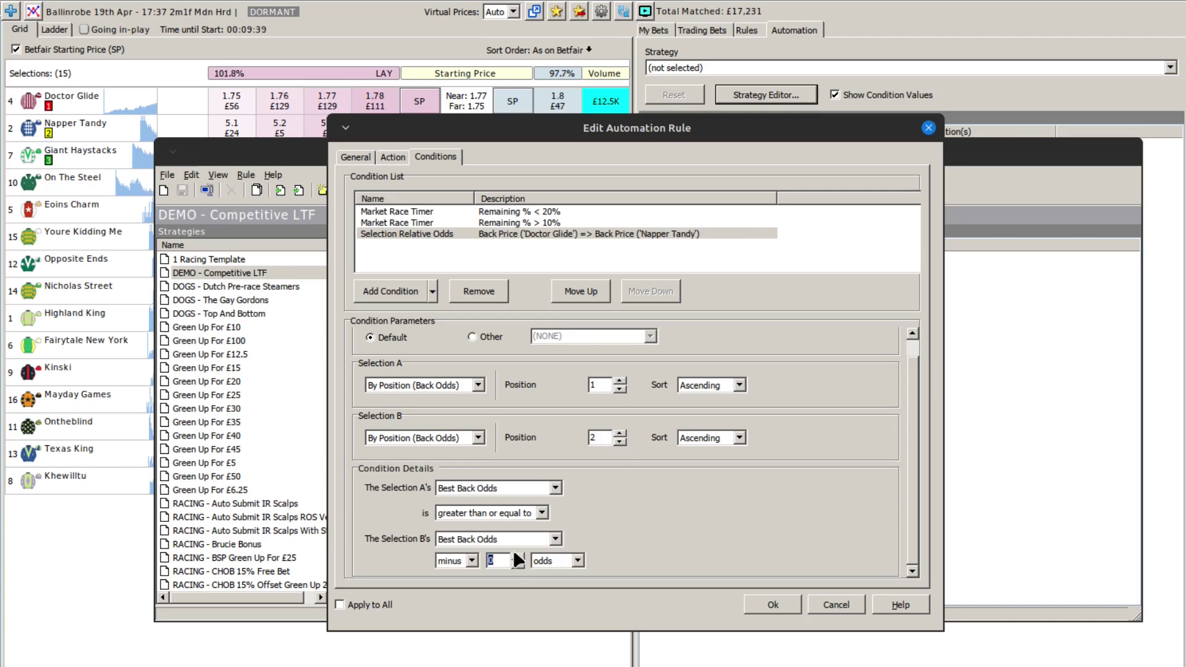
pyautogui.click(518, 555)
pyautogui.write('0.5')
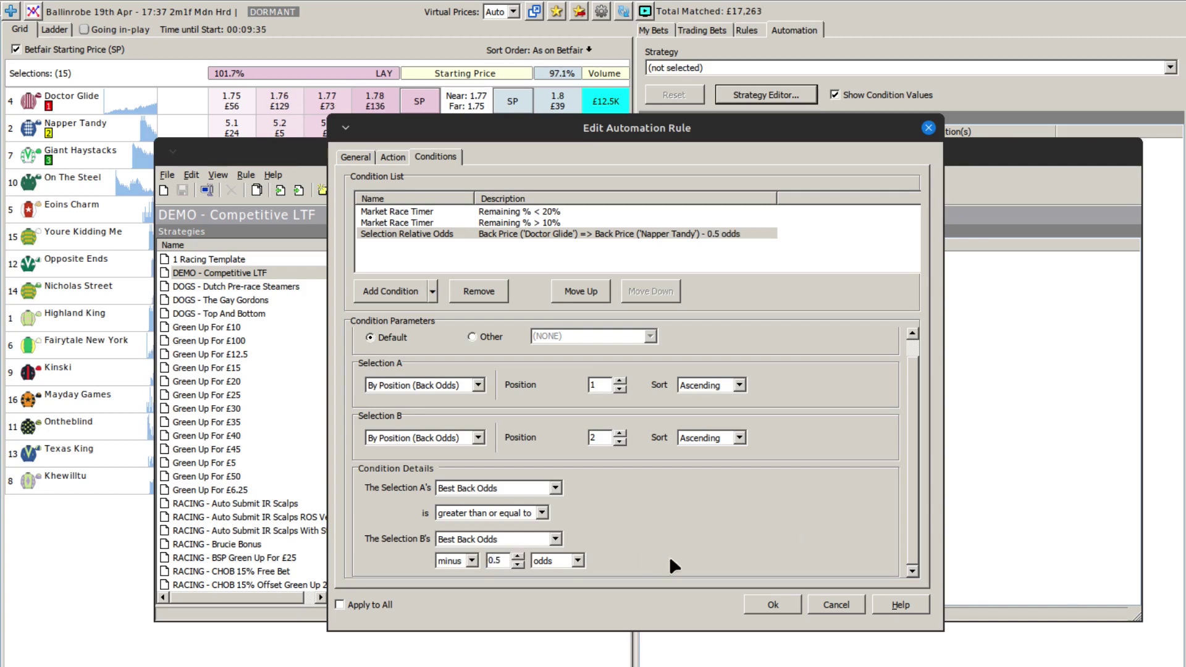
# Add a Selection Fixed Odds condition requiring the position 1 selection by back odds to have best back odds greater than 2, and save the rule.
pyautogui.click(433, 291)
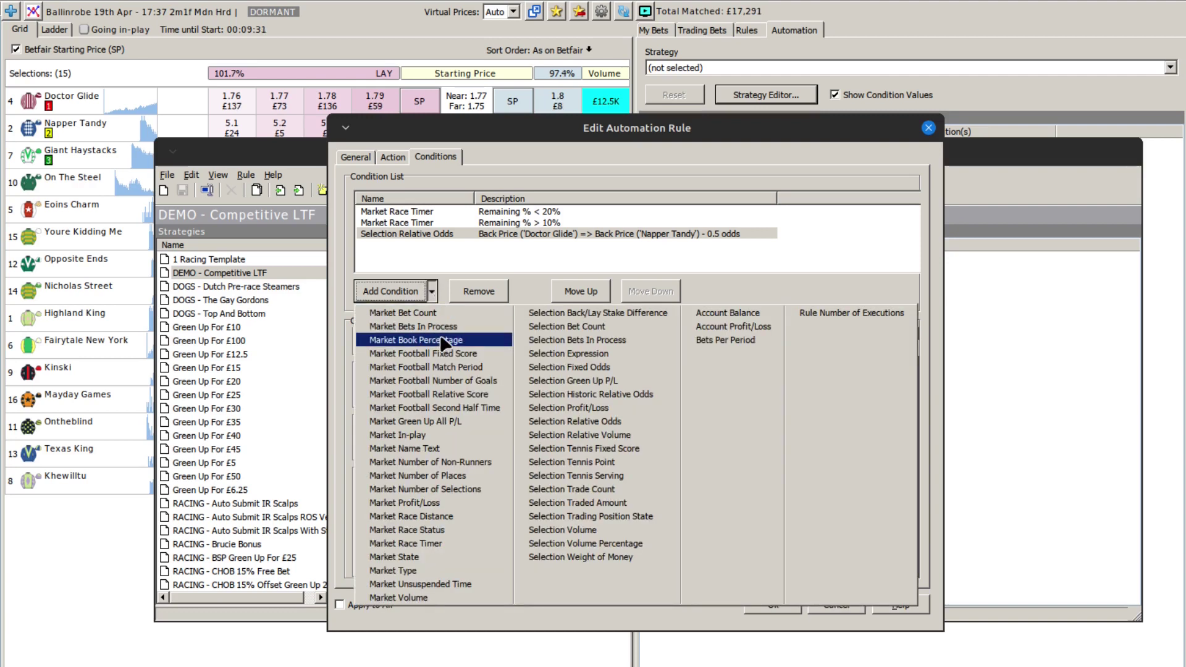
pyautogui.press('Escape')
pyautogui.click(586, 461)
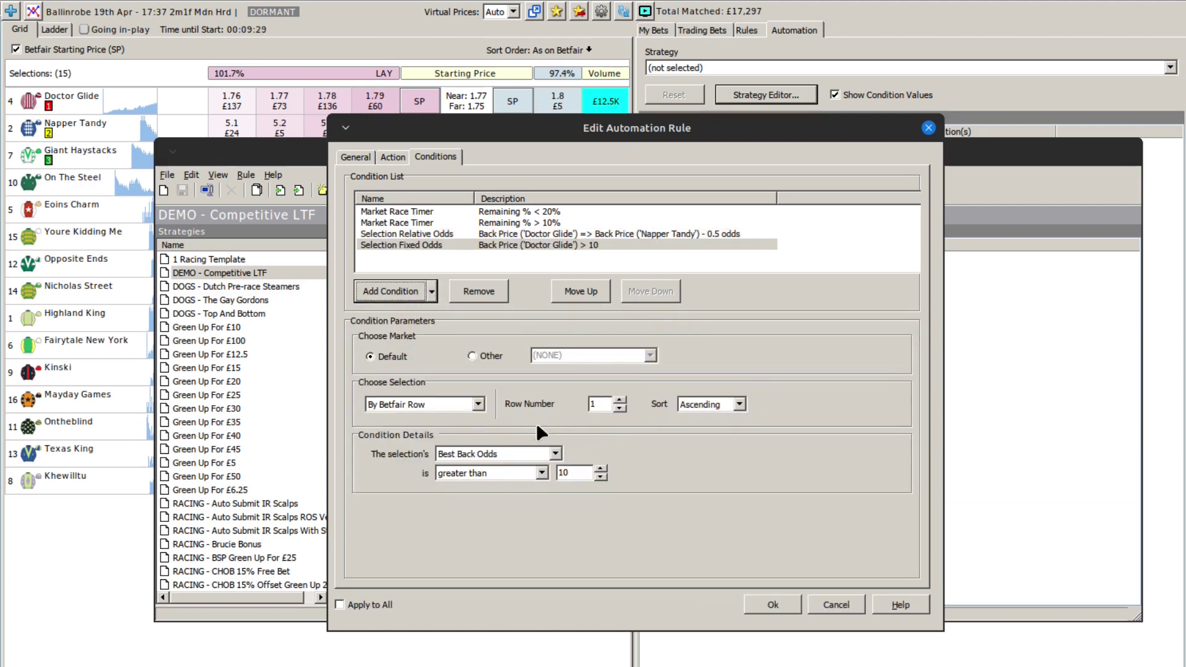
pyautogui.click(479, 405)
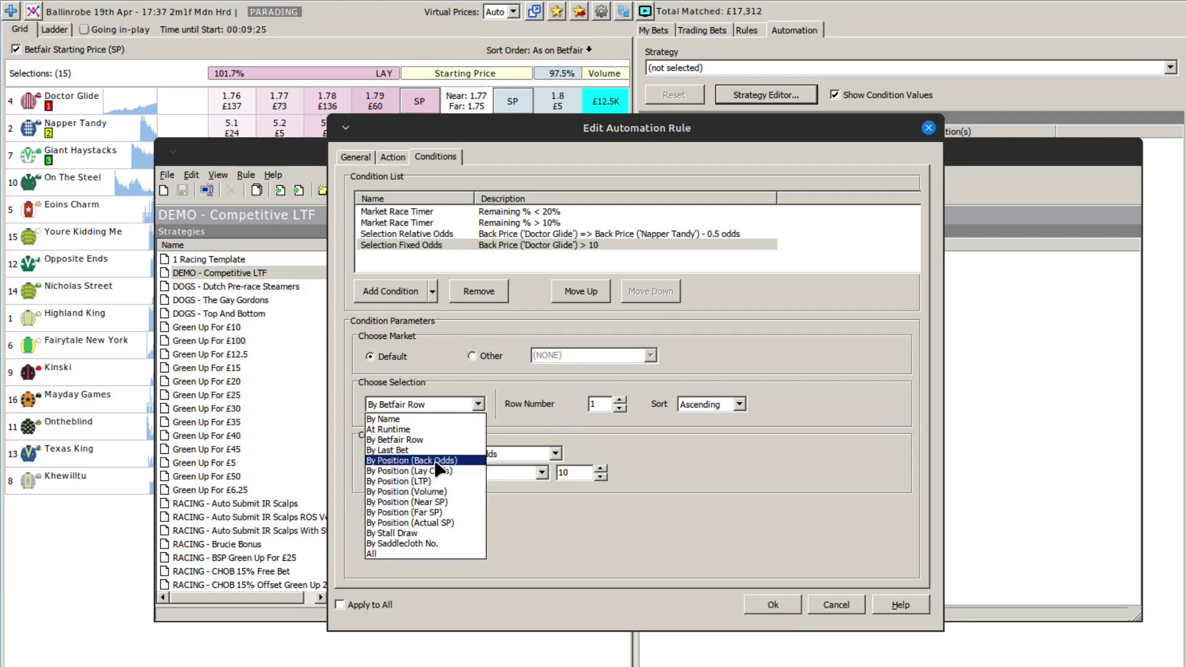
pyautogui.click(396, 460)
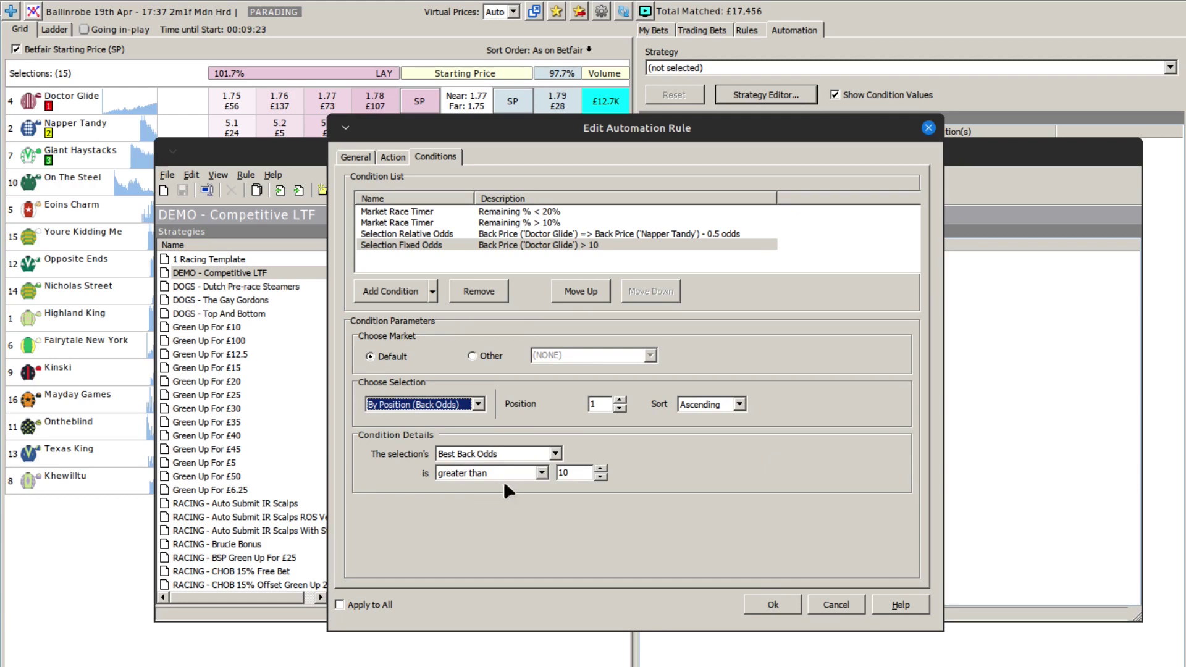
pyautogui.doubleClick(569, 472)
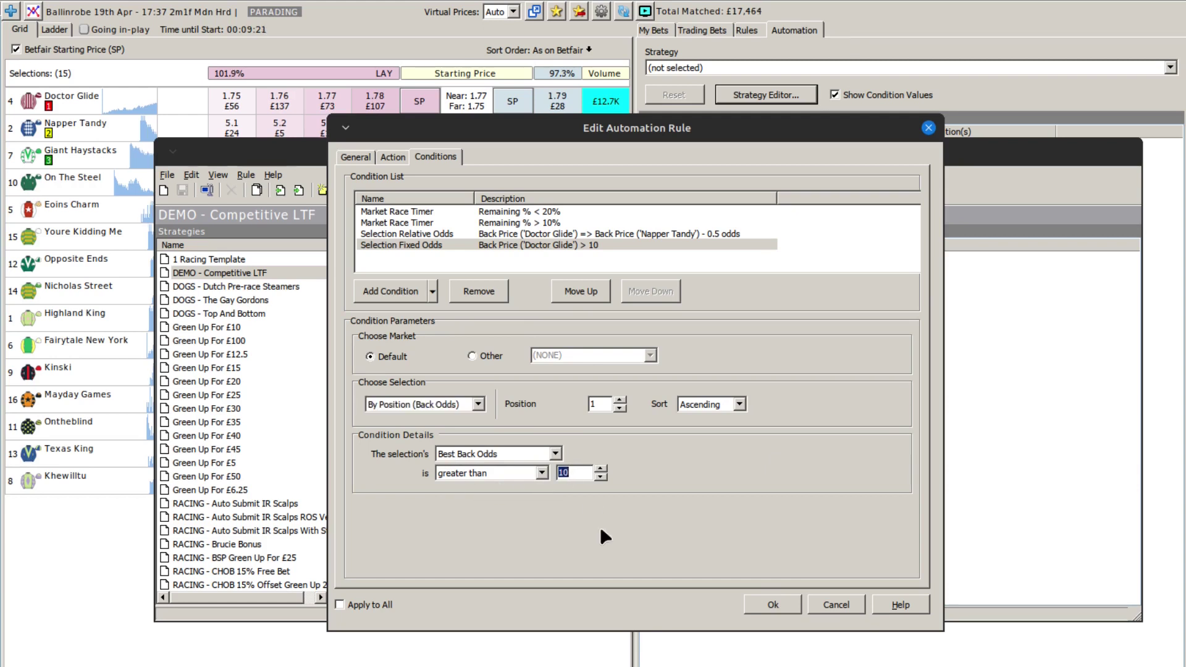
pyautogui.write('2')
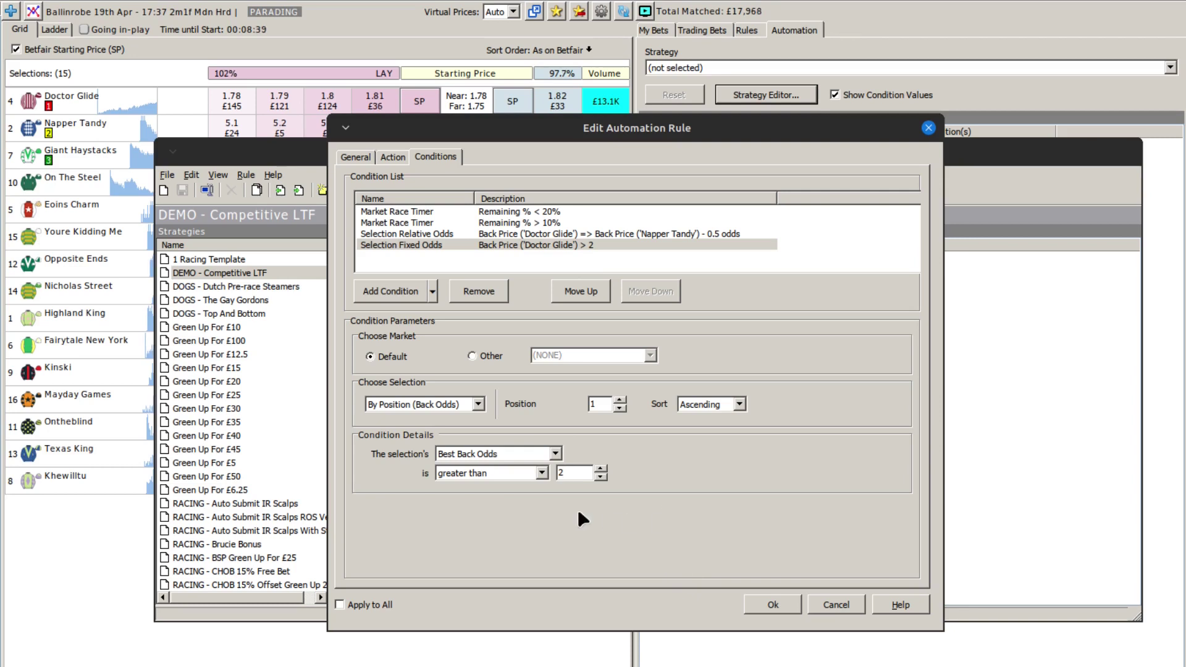
pyautogui.click(774, 603)
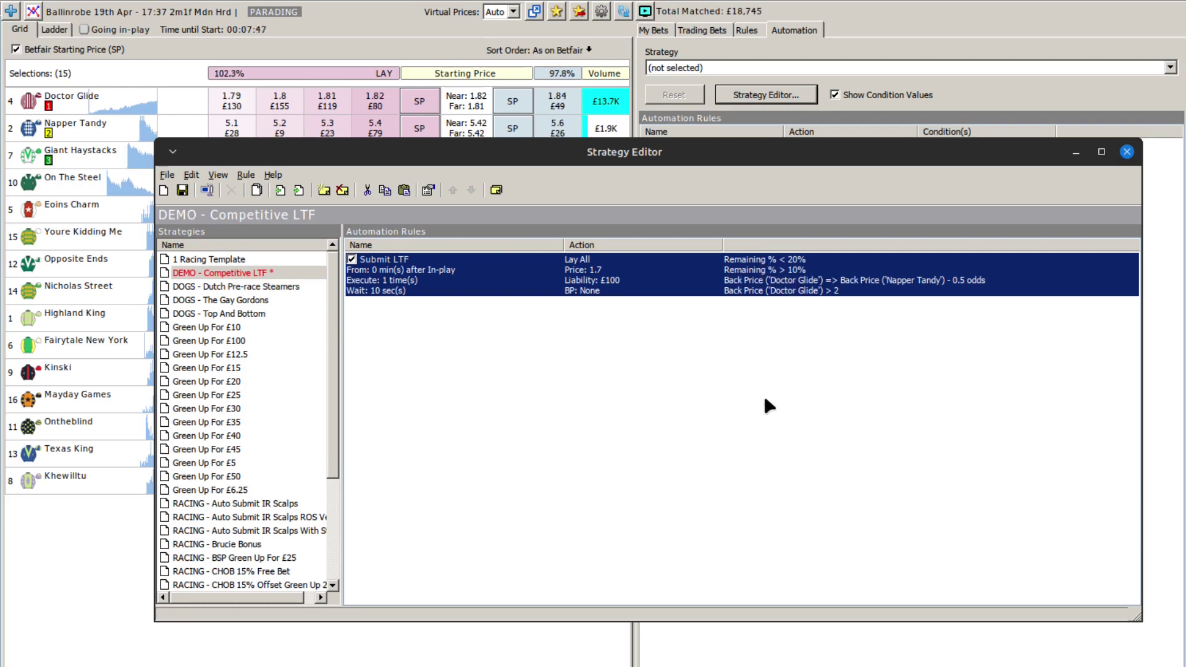
# Add a rule named "Switch To This Market" that starts relative to the event start time, at 0 minutes before.
pyautogui.rightClick(591, 327)
pyautogui.press('Escape')
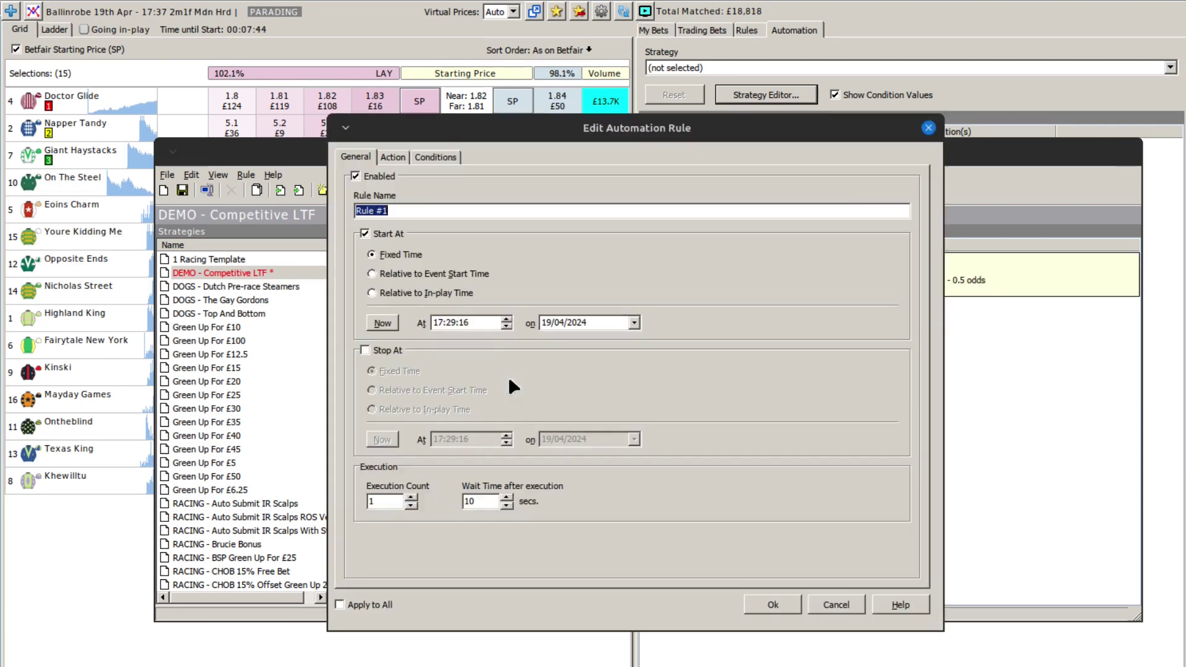
pyautogui.write('Switch To This Market')
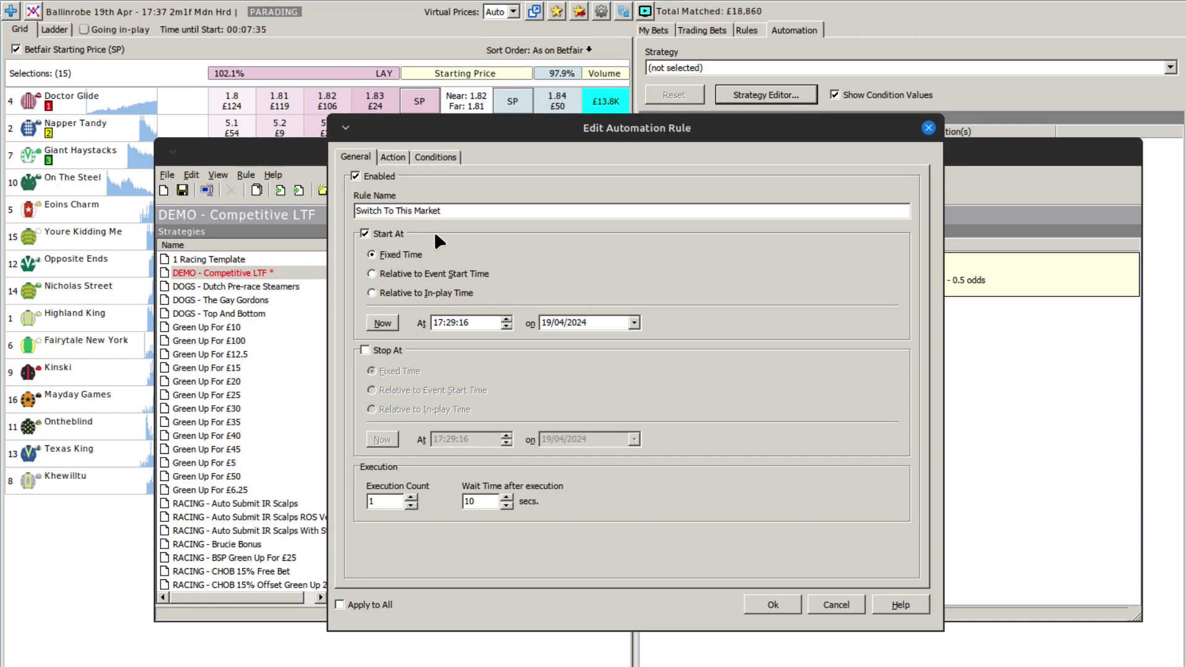
pyautogui.click(373, 273)
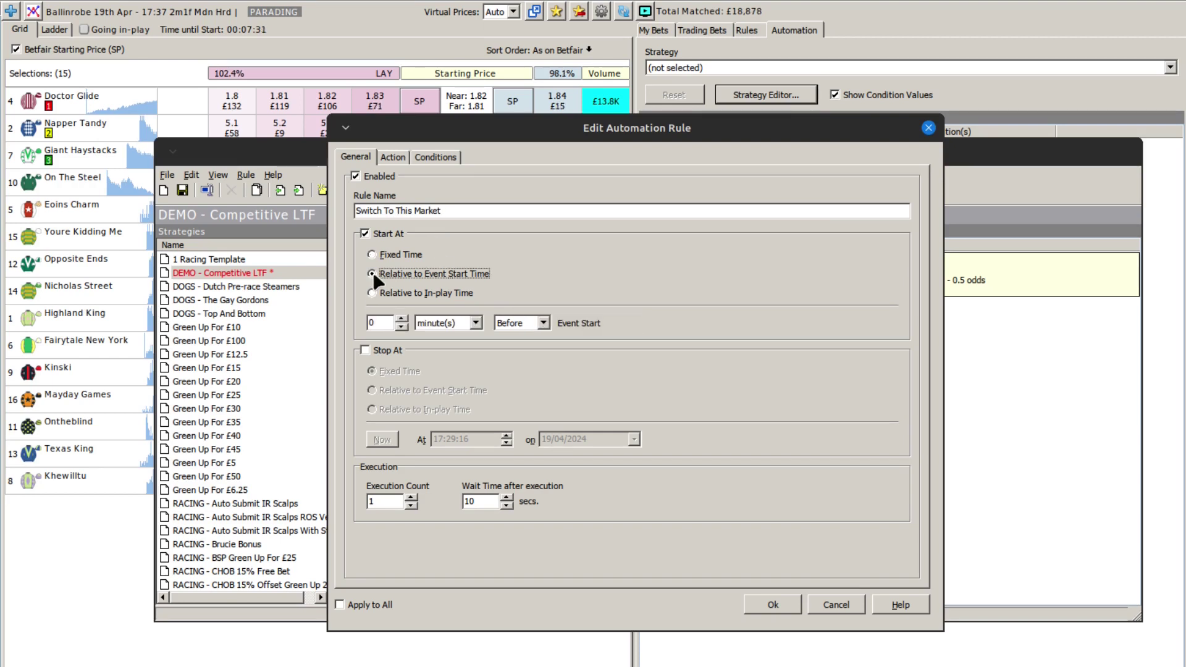
# Set the new rule's action to Show Market for the default market.
pyautogui.click(392, 157)
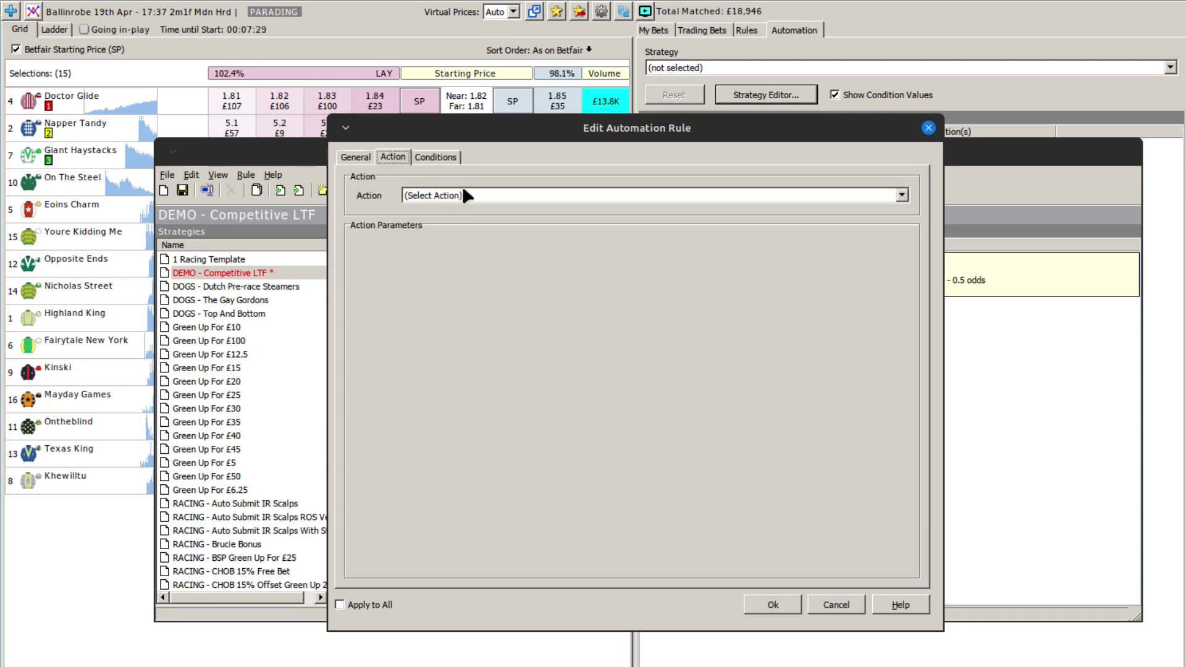
pyautogui.click(464, 196)
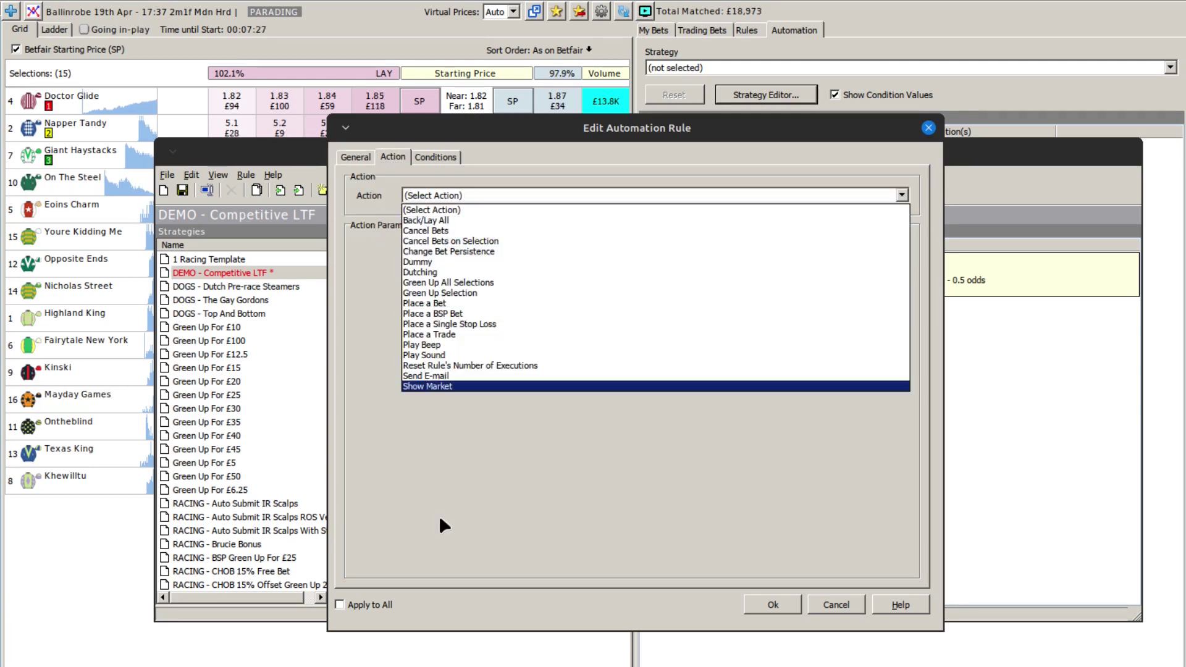
pyautogui.click(452, 386)
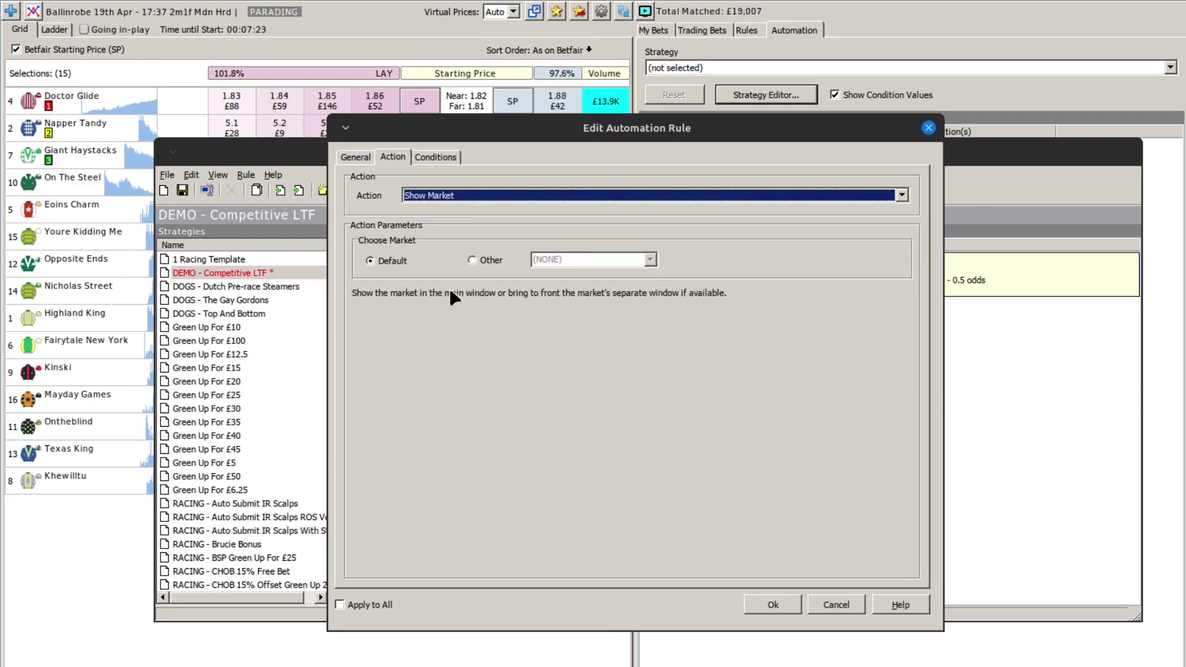
# Add a Market Volume condition requiring the market's volume to be greater than 75000.
pyautogui.click(439, 154)
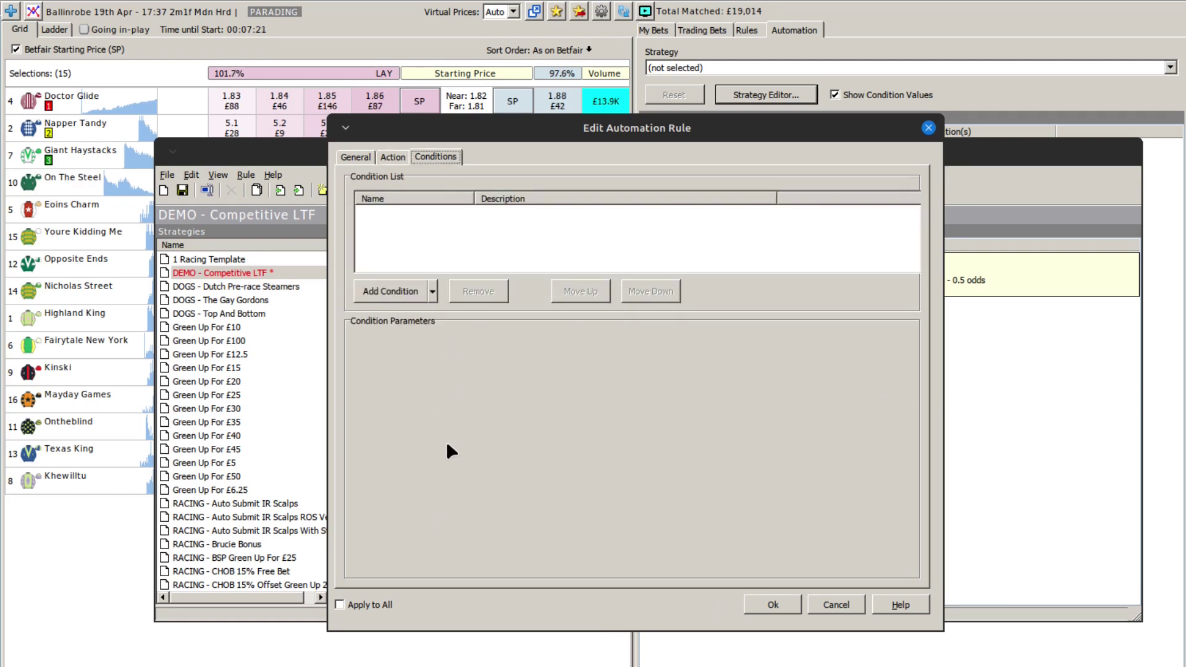
pyautogui.click(433, 291)
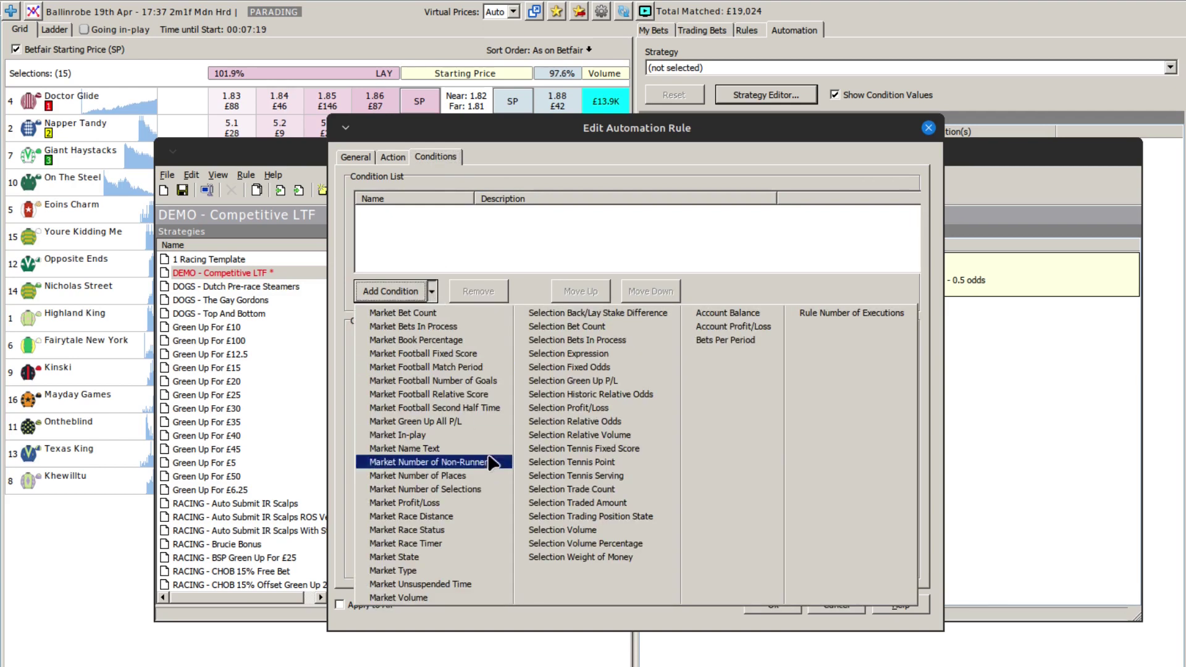
pyautogui.click(399, 597)
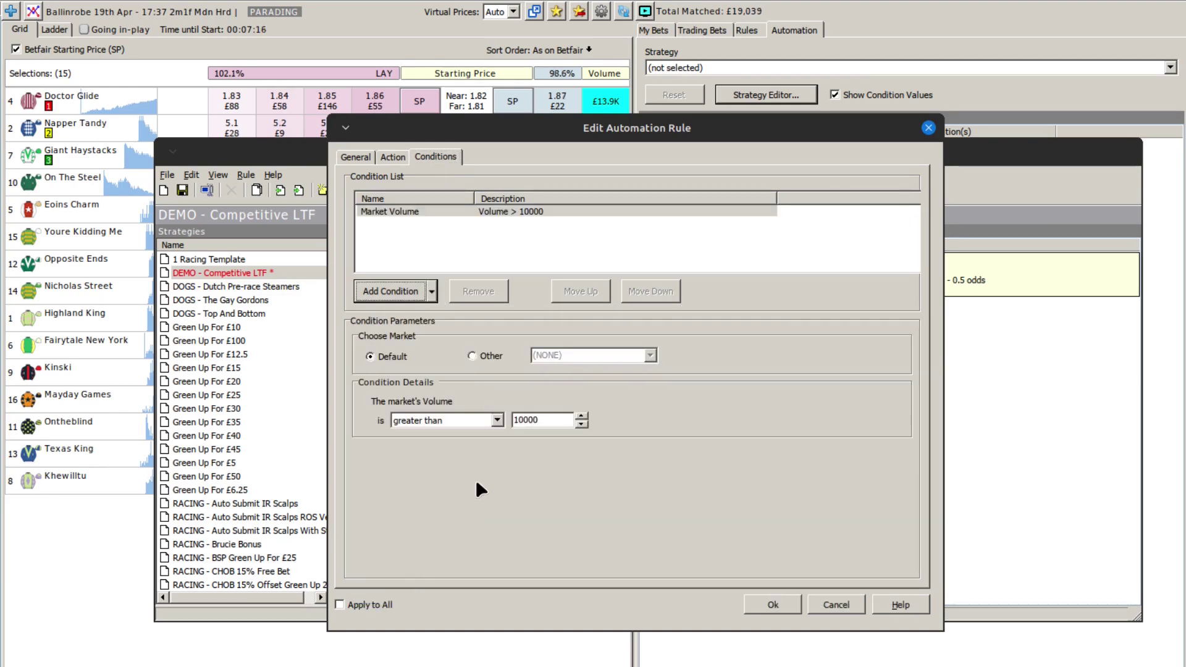
pyautogui.doubleClick(543, 420)
pyautogui.write('75000')
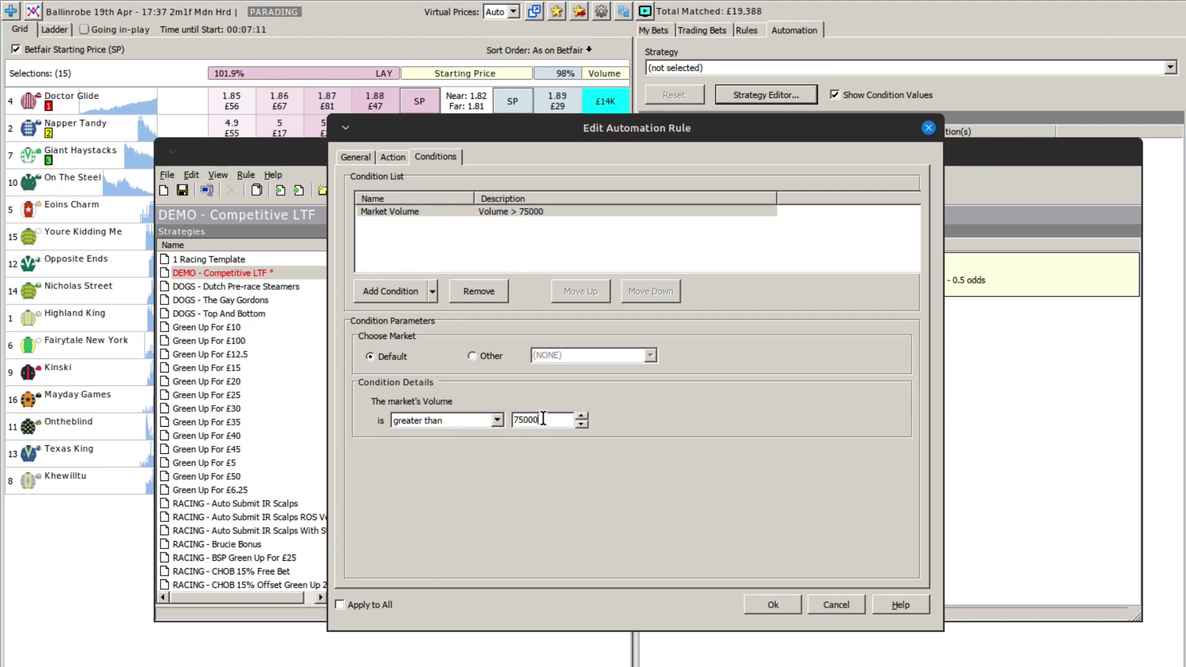
# Add a Market In-play condition requiring that the market is NOT In-play.
pyautogui.click(432, 291)
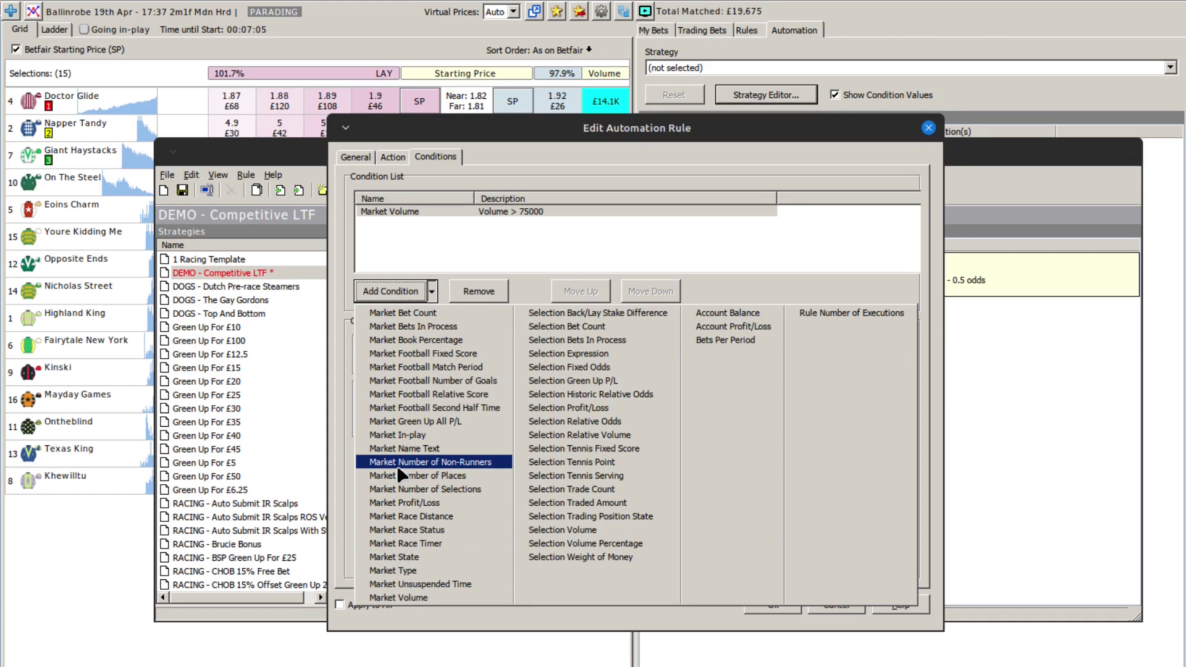
pyautogui.click(405, 434)
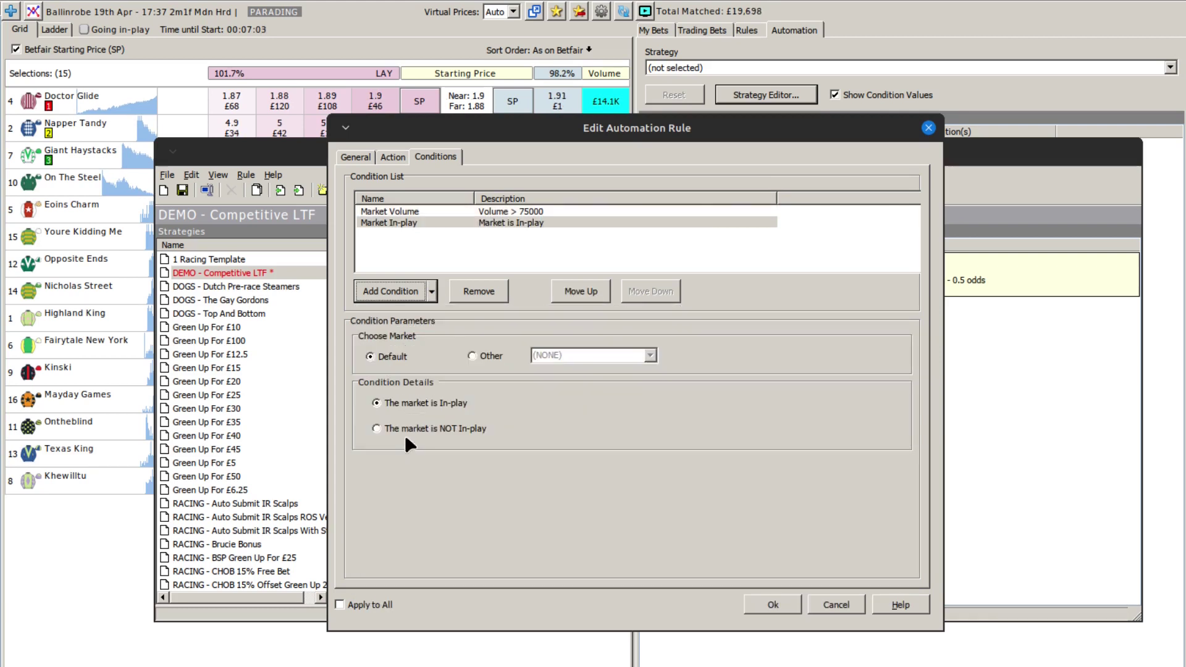
pyautogui.click(408, 429)
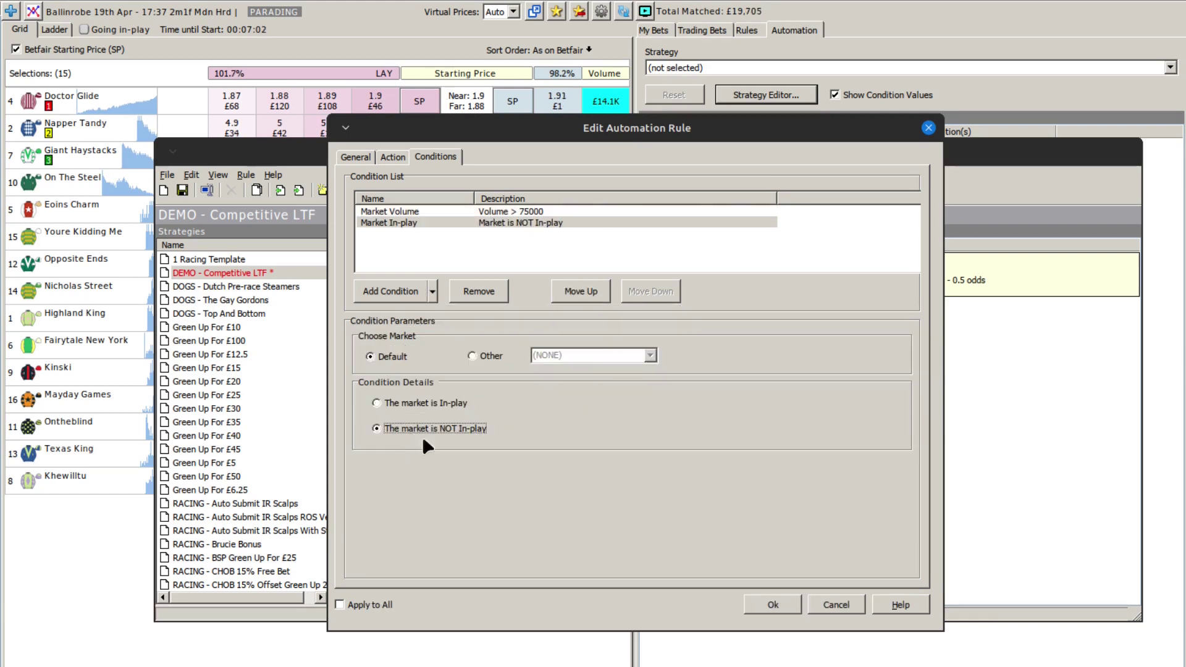
# Save the "Switch To This Market" rule and move it above the "Submit LTF" rule.
pyautogui.click(771, 602)
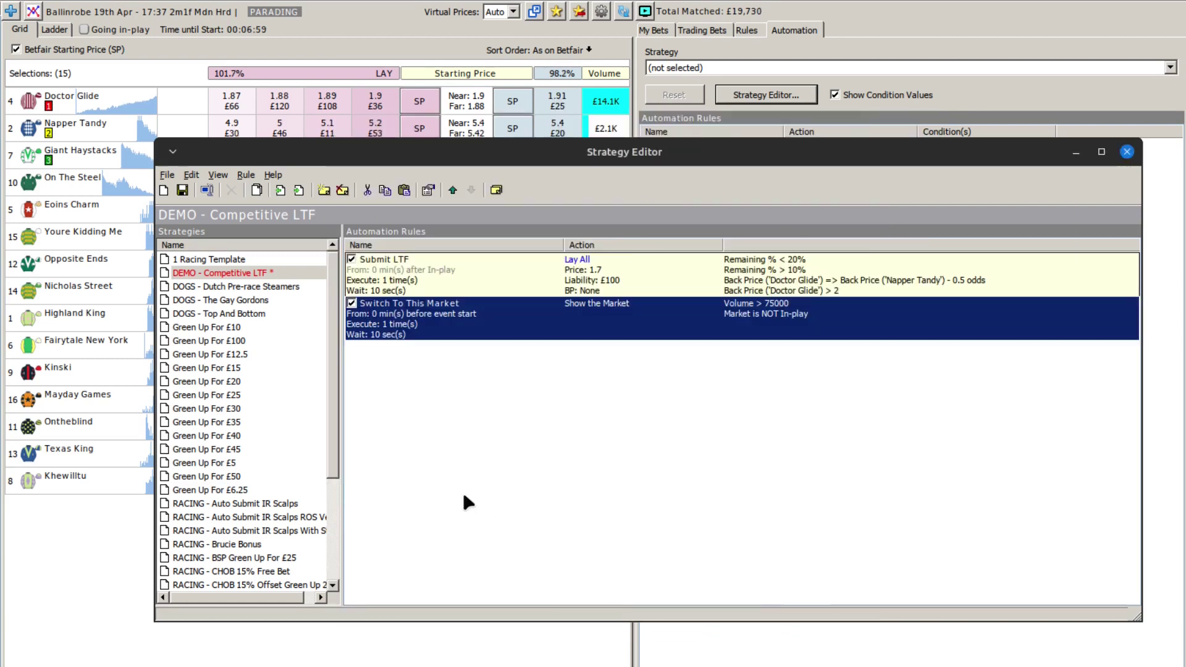
pyautogui.click(451, 188)
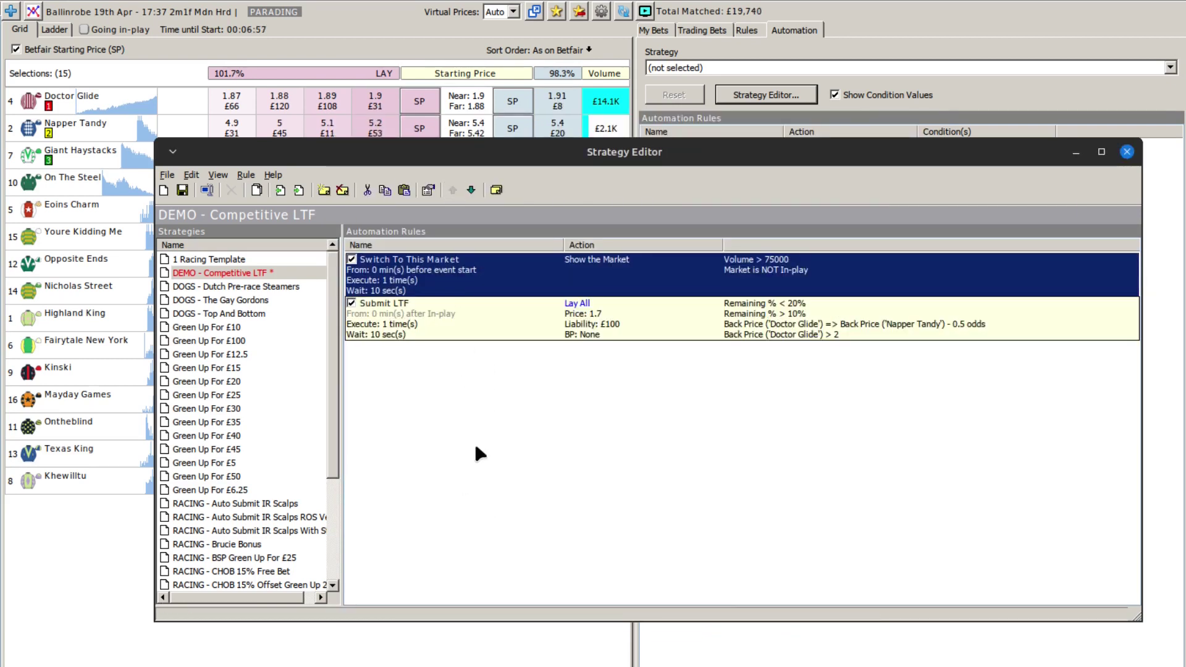
pyautogui.click(563, 444)
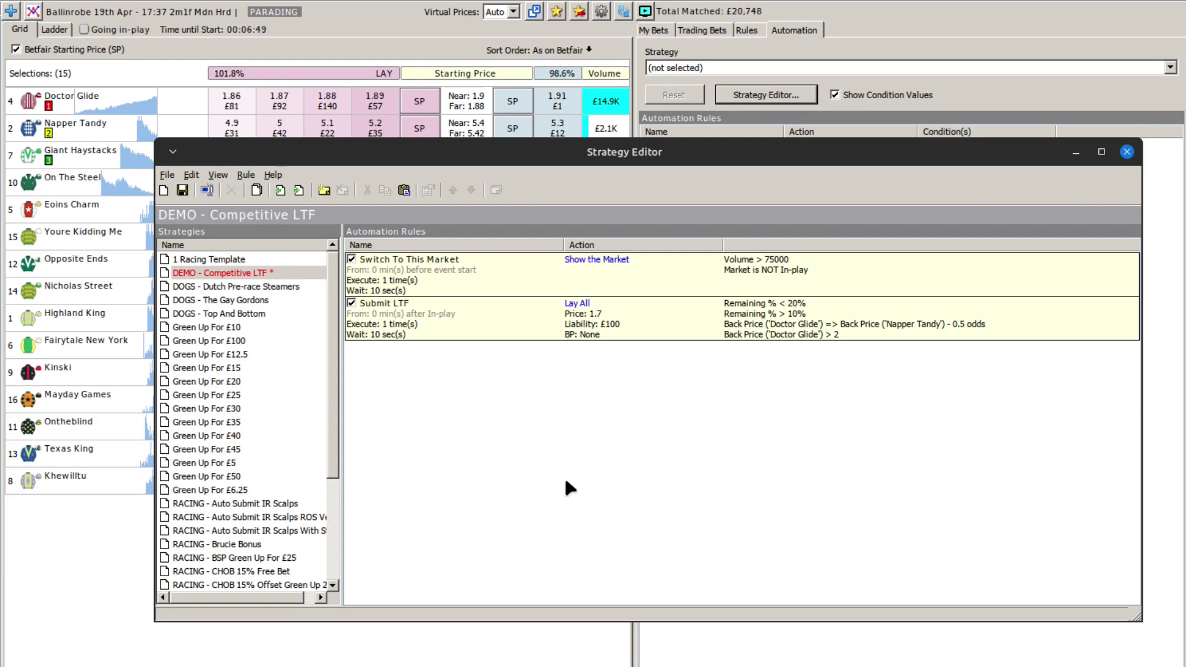
# Add a rule named "Play 50% Elapsed" that starts relative to the in-play time.
pyautogui.rightClick(559, 438)
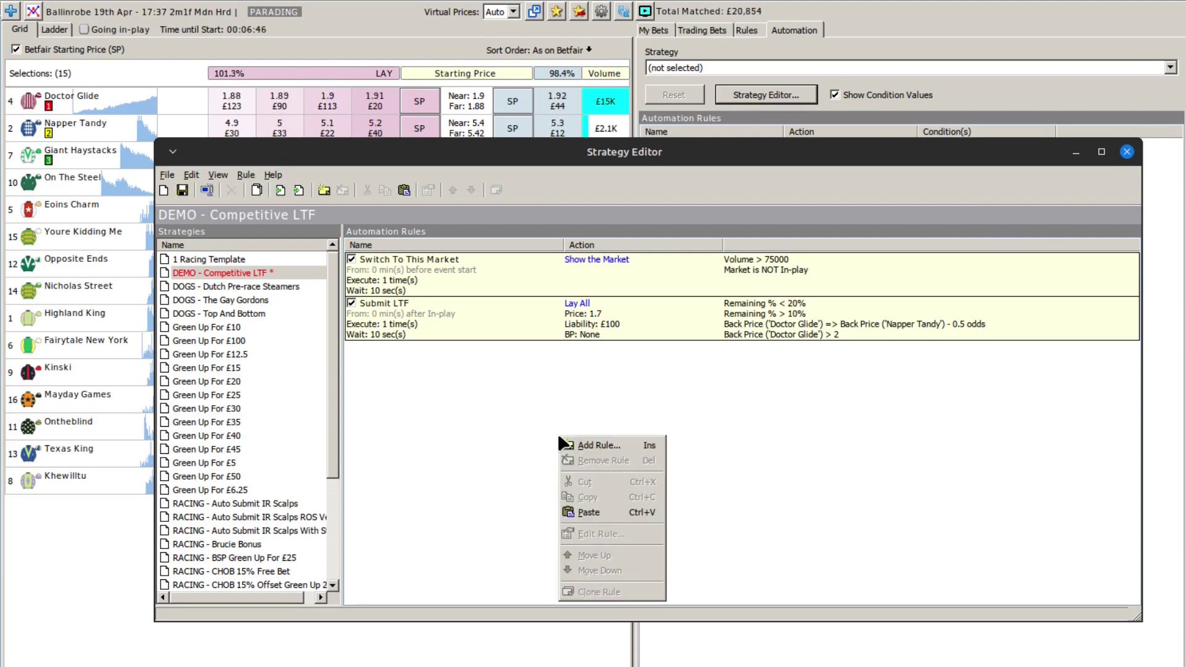
pyautogui.click(596, 450)
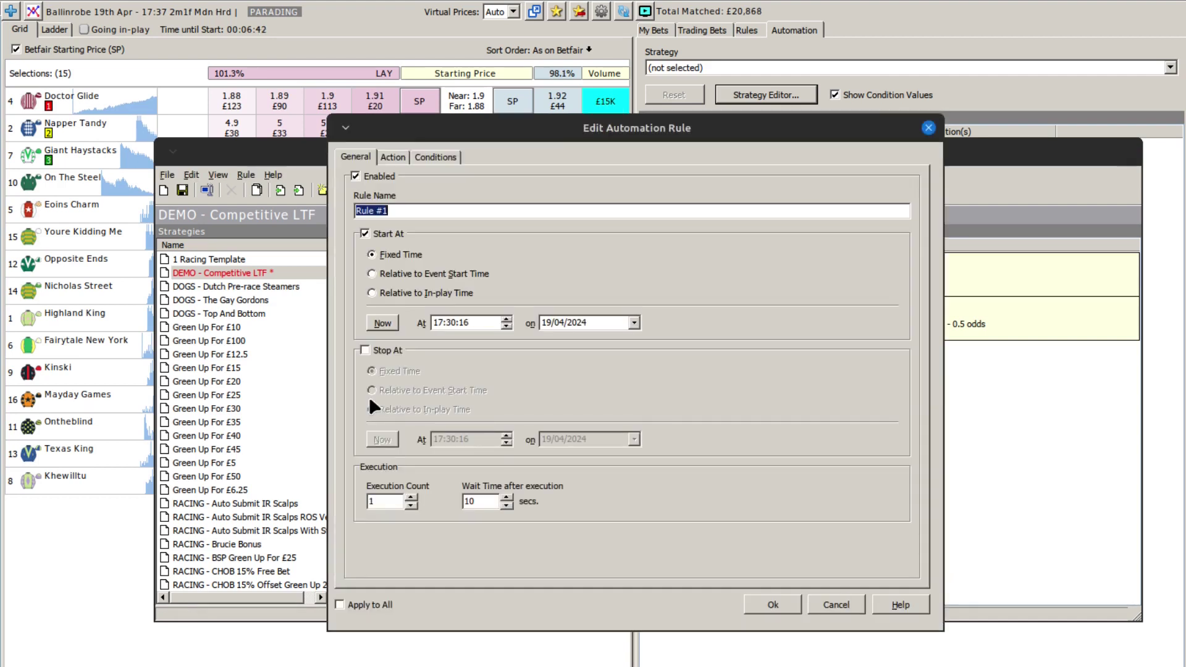
pyautogui.write('Pl')
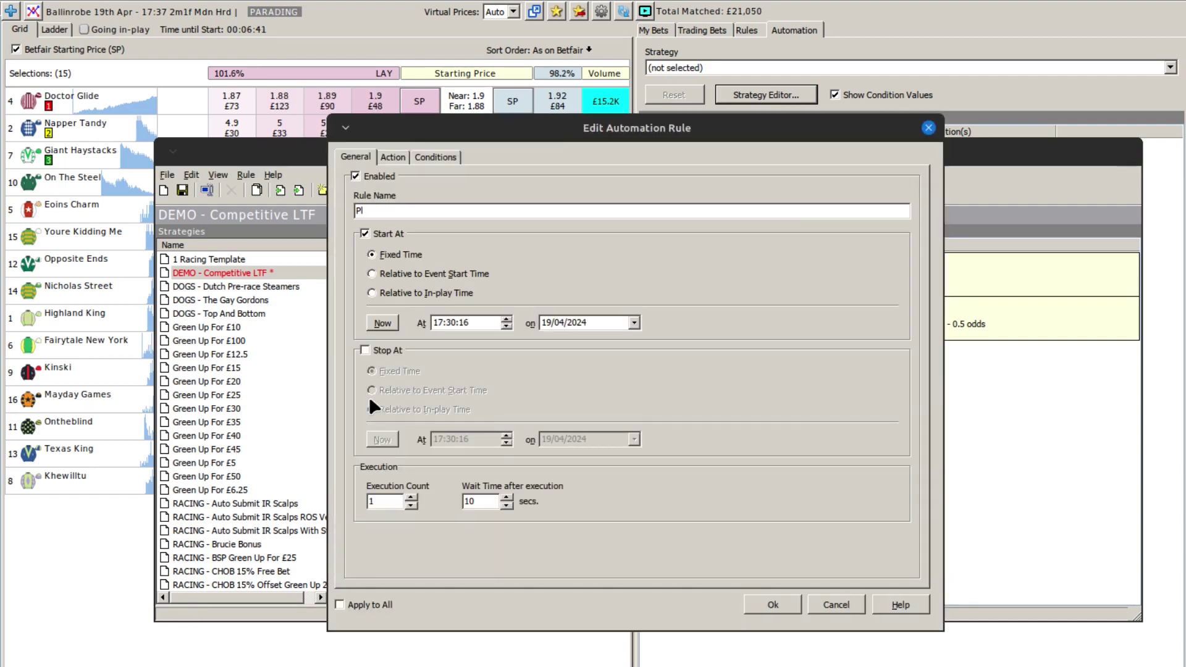
pyautogui.write('ay 50%')
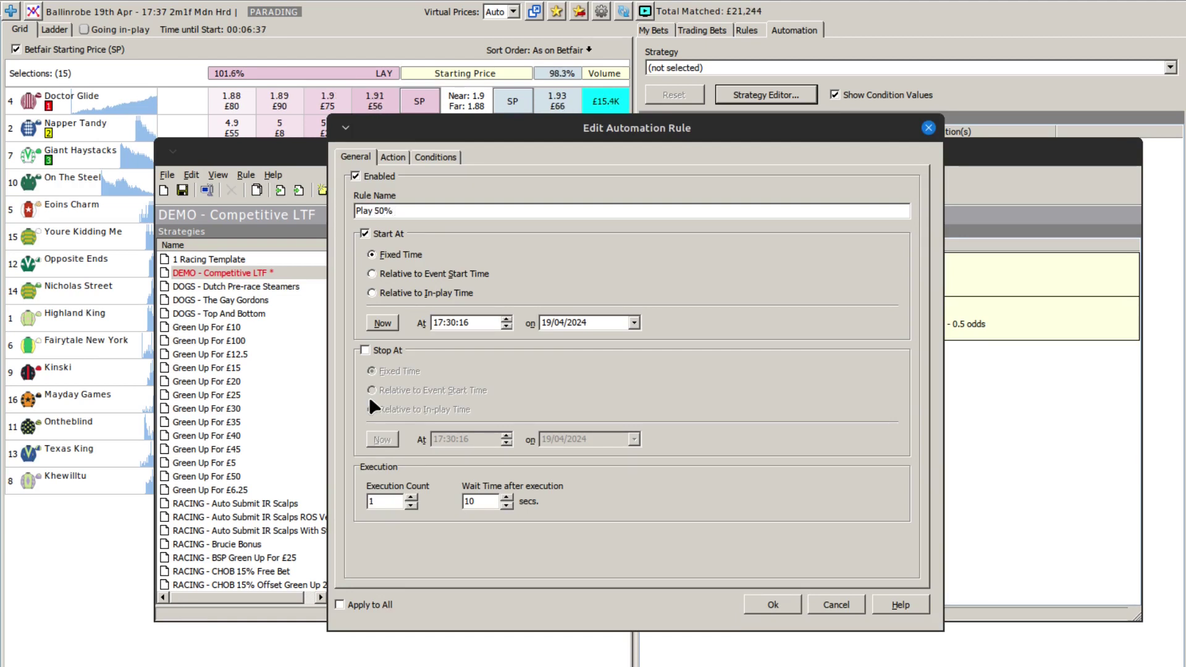
pyautogui.write(' Elapsed')
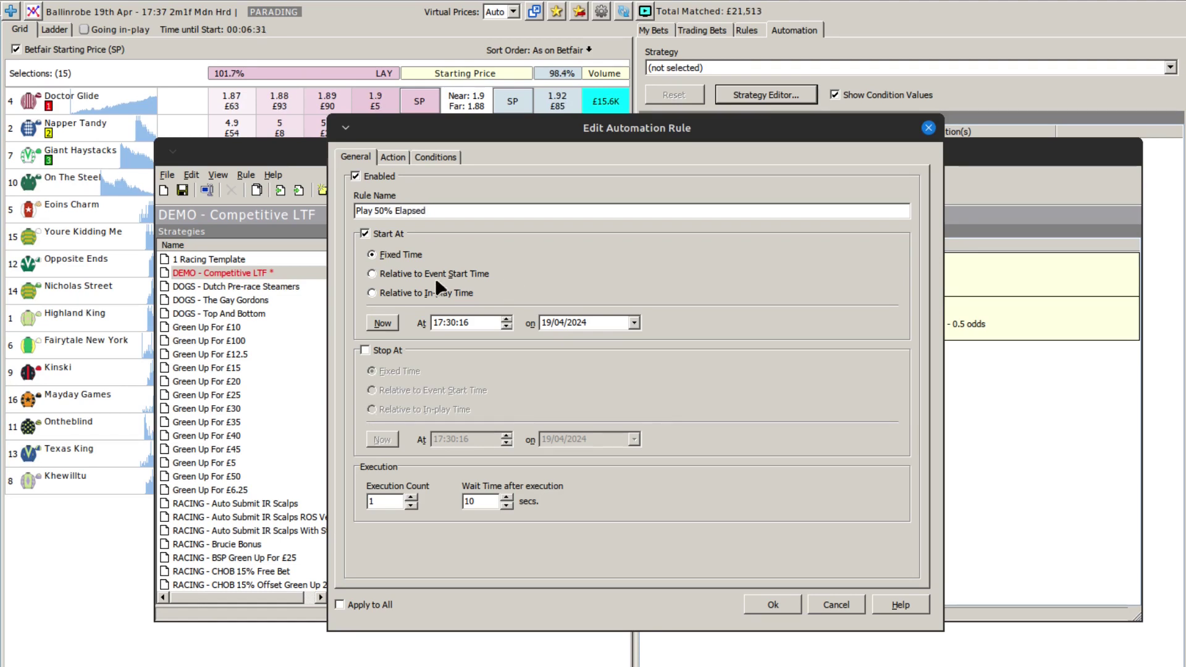
pyautogui.click(378, 291)
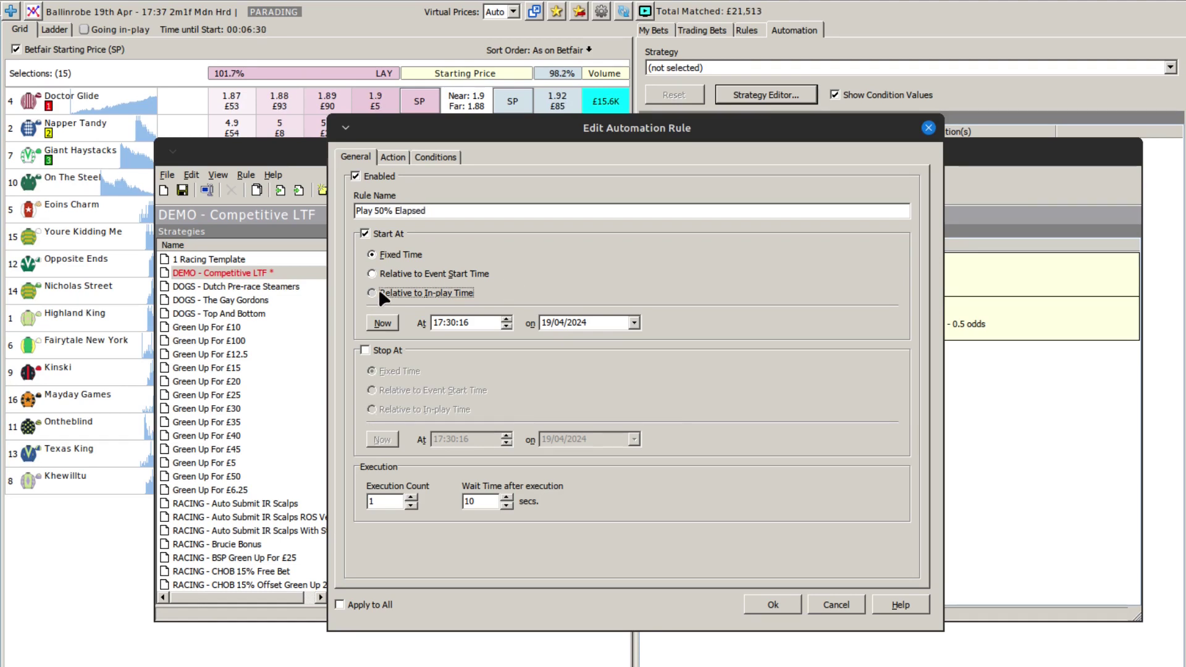
# Set the rule's action to Play Sound with the sound file 50-percent-elapsed.wav.
pyautogui.click(393, 157)
pyautogui.click(469, 196)
pyautogui.click(469, 218)
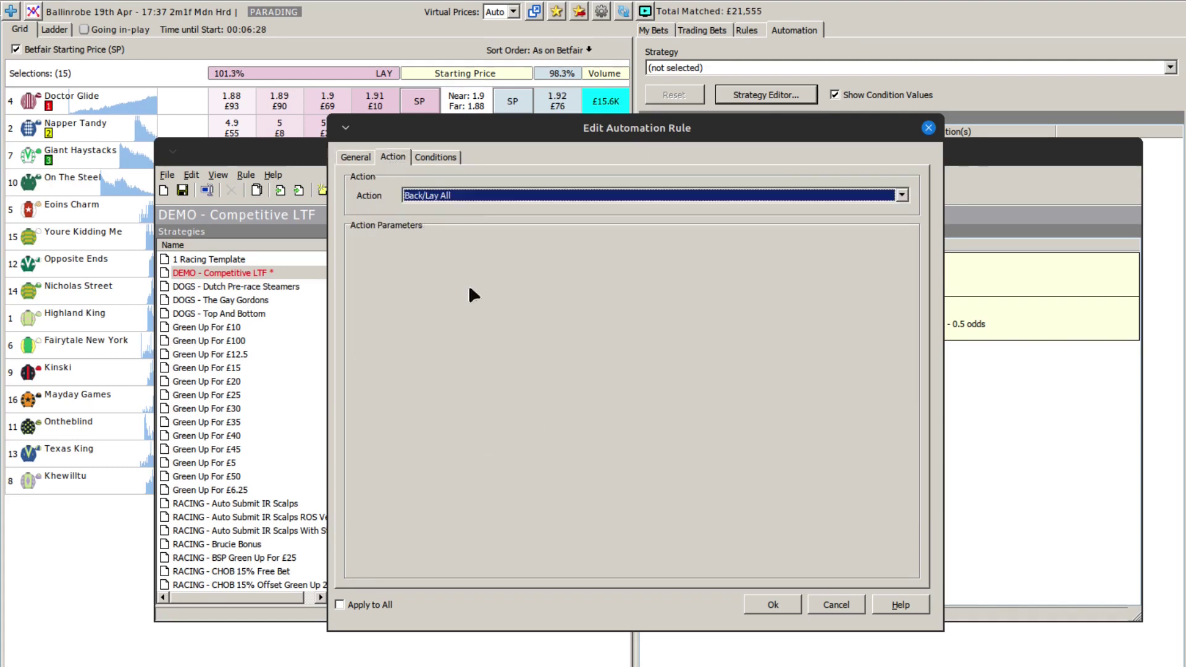
pyautogui.click(467, 196)
pyautogui.click(440, 356)
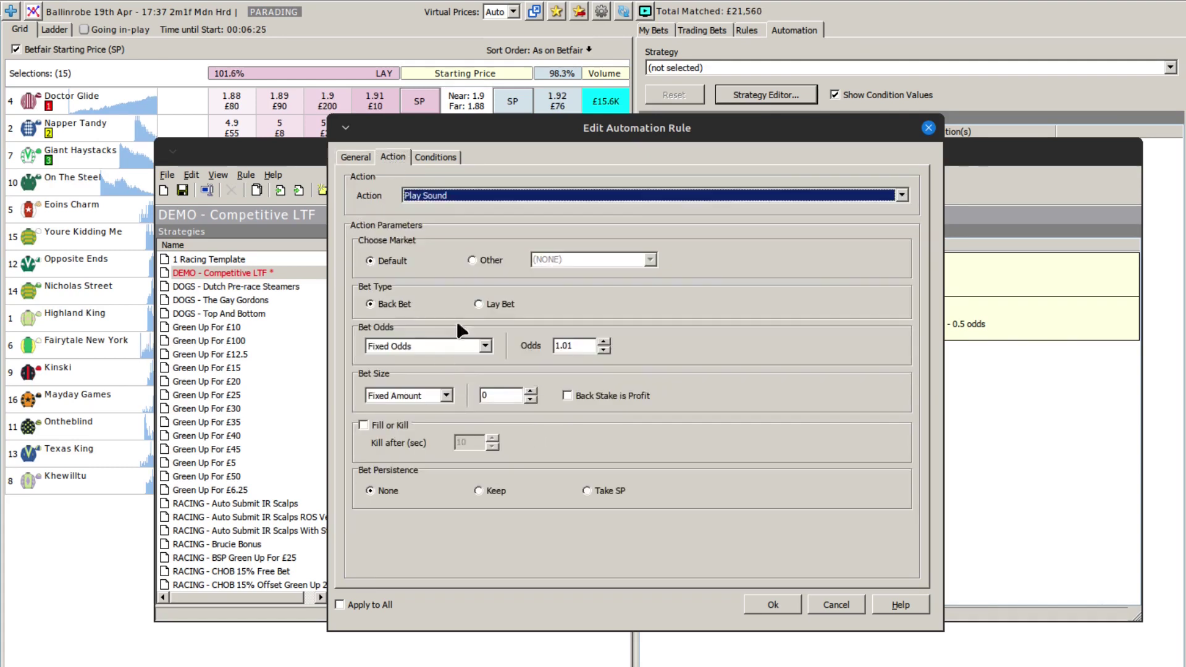
pyautogui.click(871, 276)
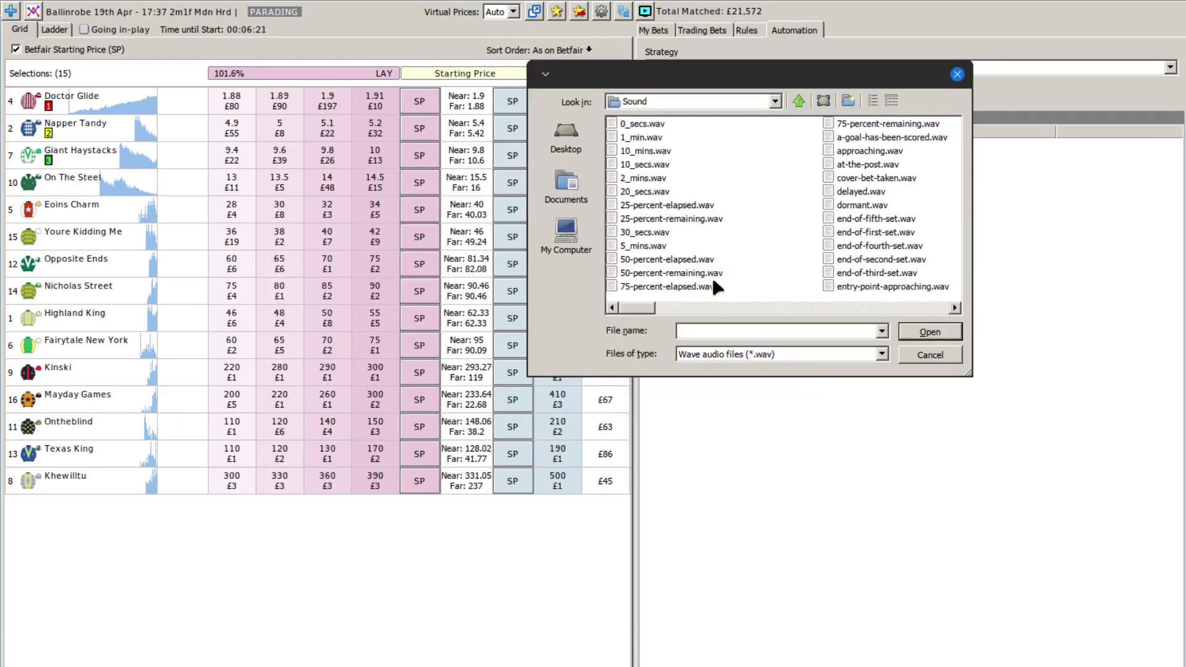
pyautogui.click(659, 262)
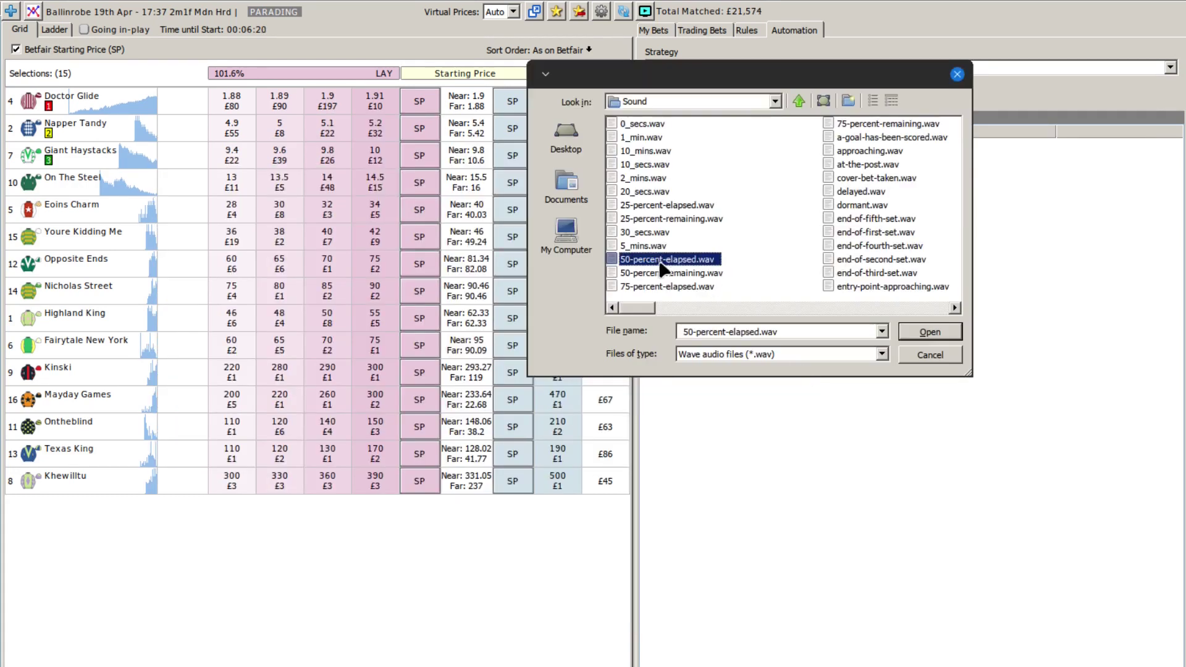
pyautogui.click(927, 333)
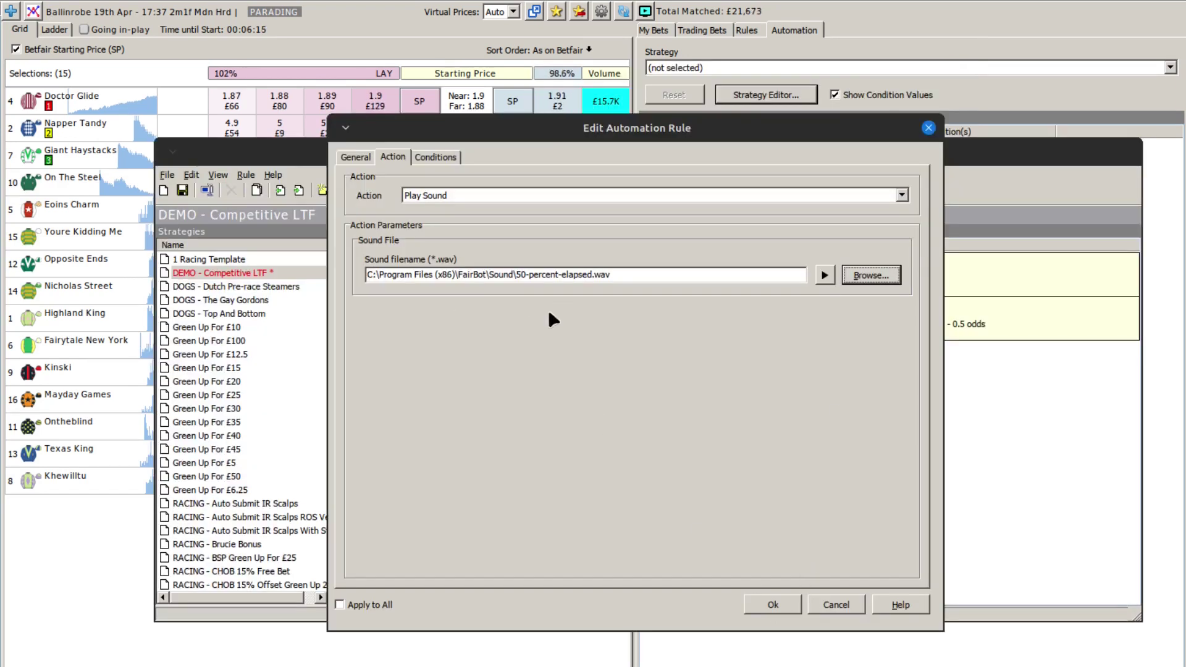
# Add a Market Race Timer condition requiring the race's Elapsed % to be less than or equal to 50%, and save the rule.
pyautogui.click(439, 156)
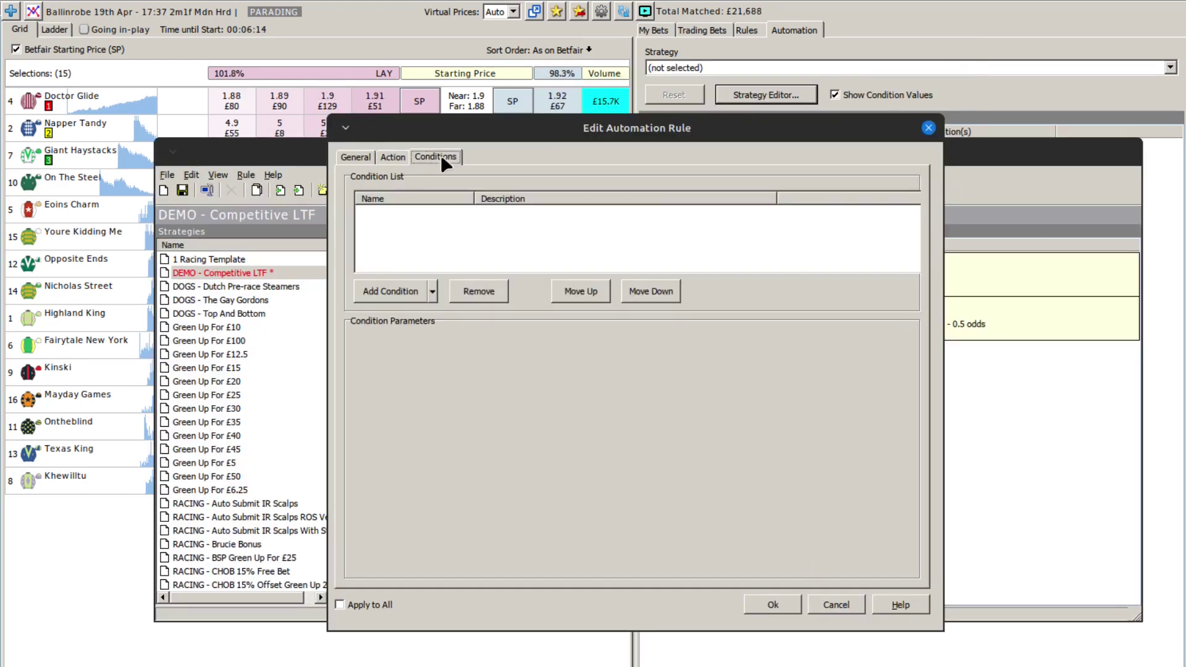
pyautogui.click(433, 293)
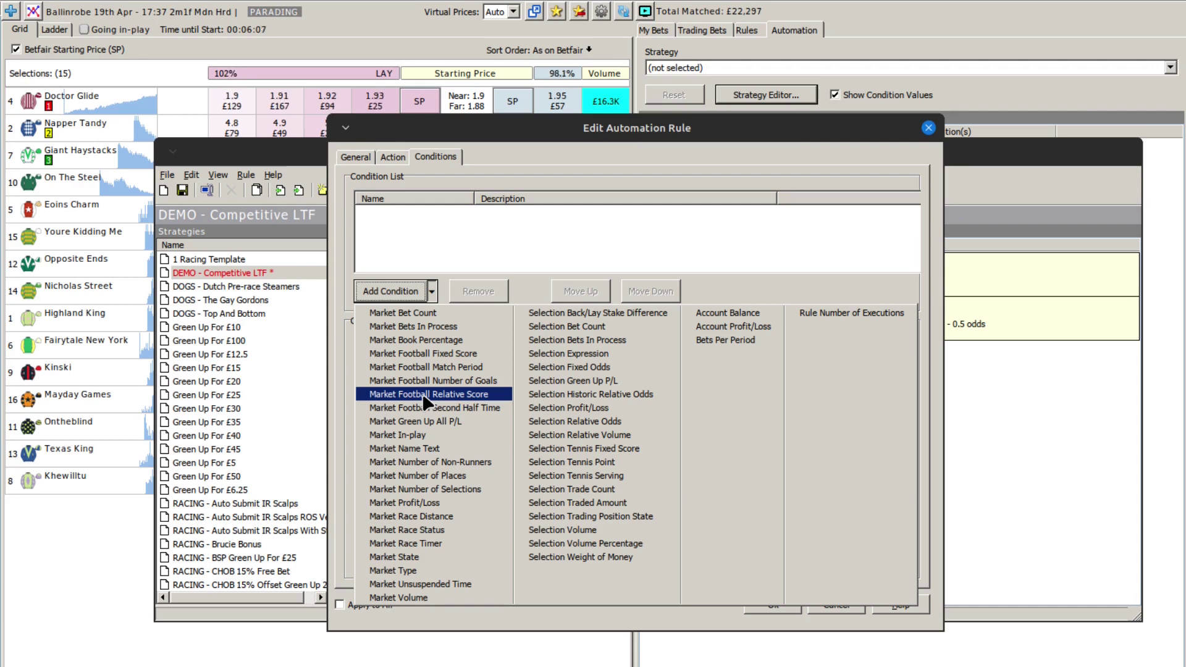
pyautogui.click(424, 544)
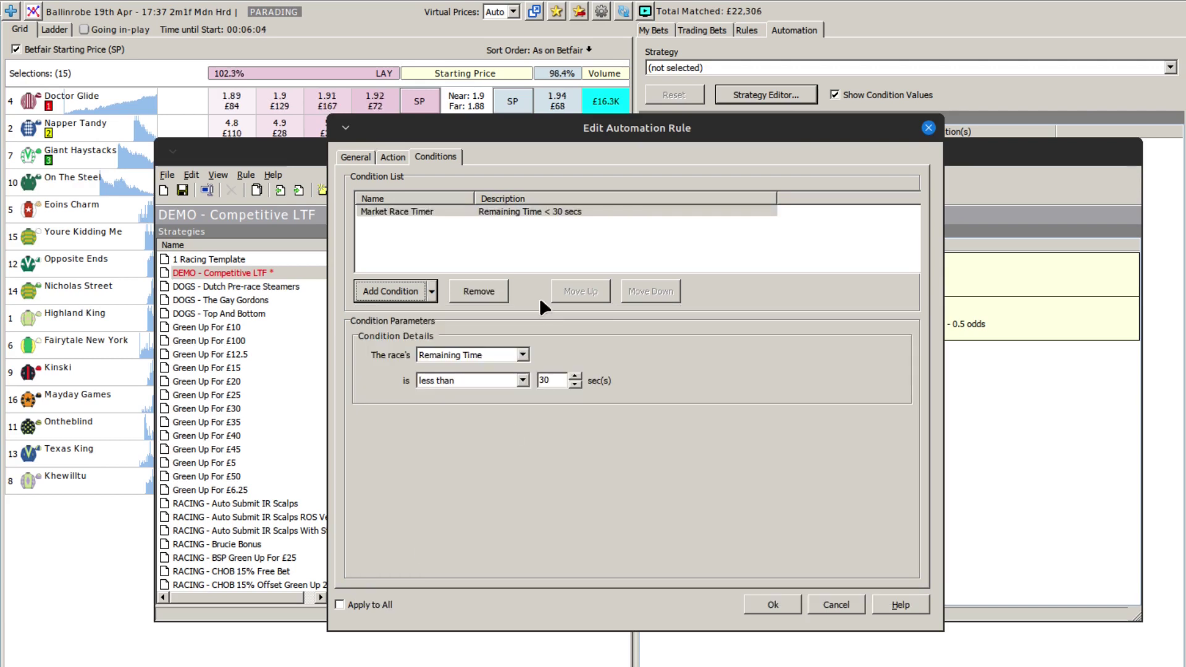
pyautogui.click(477, 354)
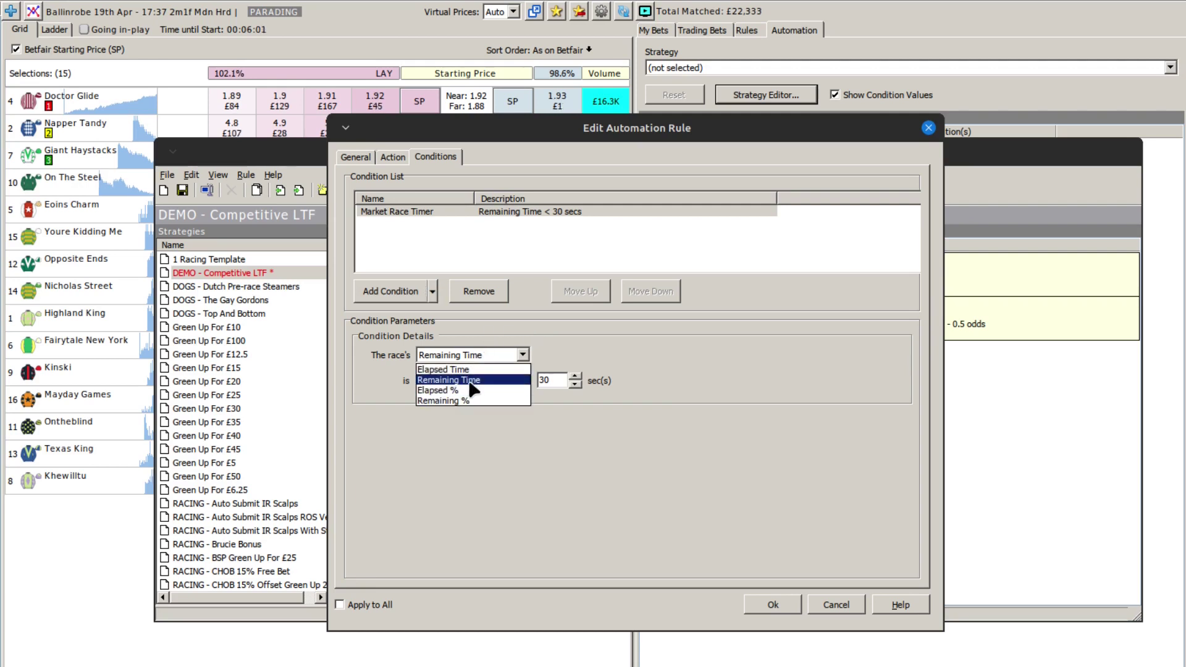
pyautogui.click(474, 392)
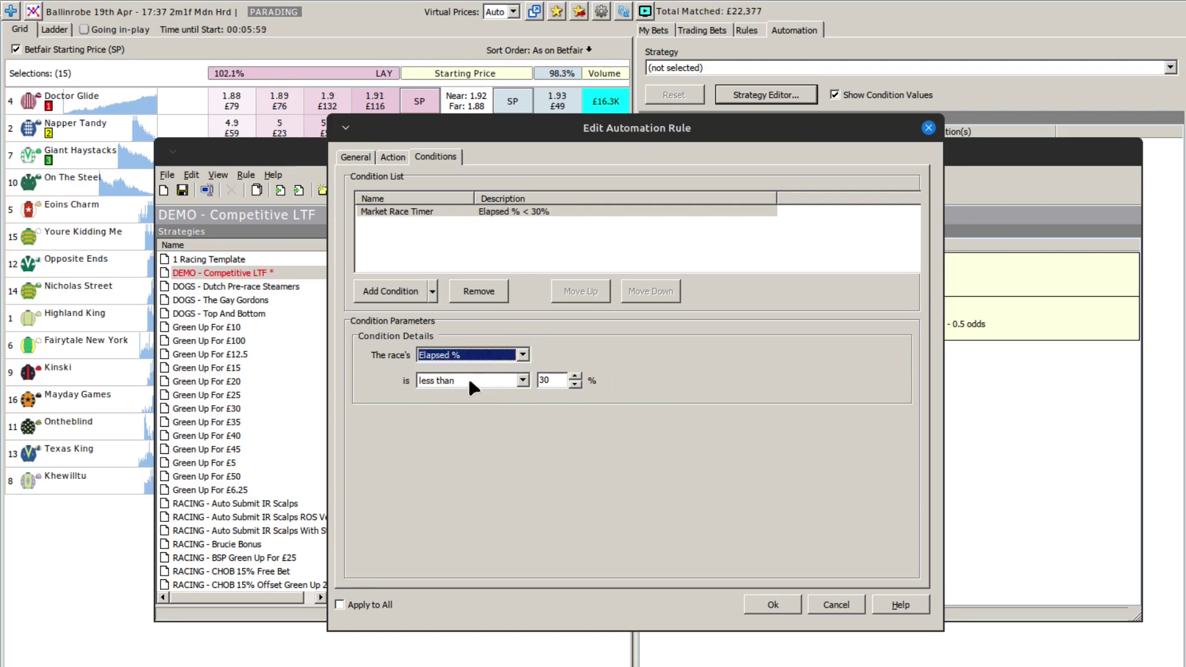
pyautogui.click(469, 381)
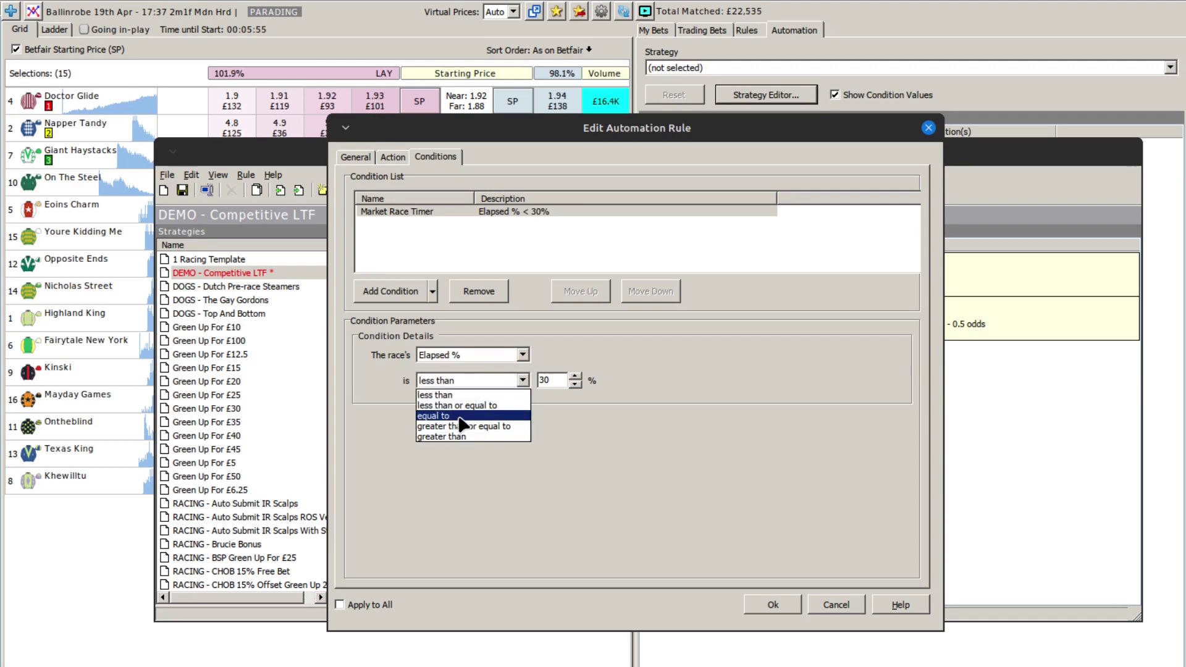
pyautogui.click(460, 405)
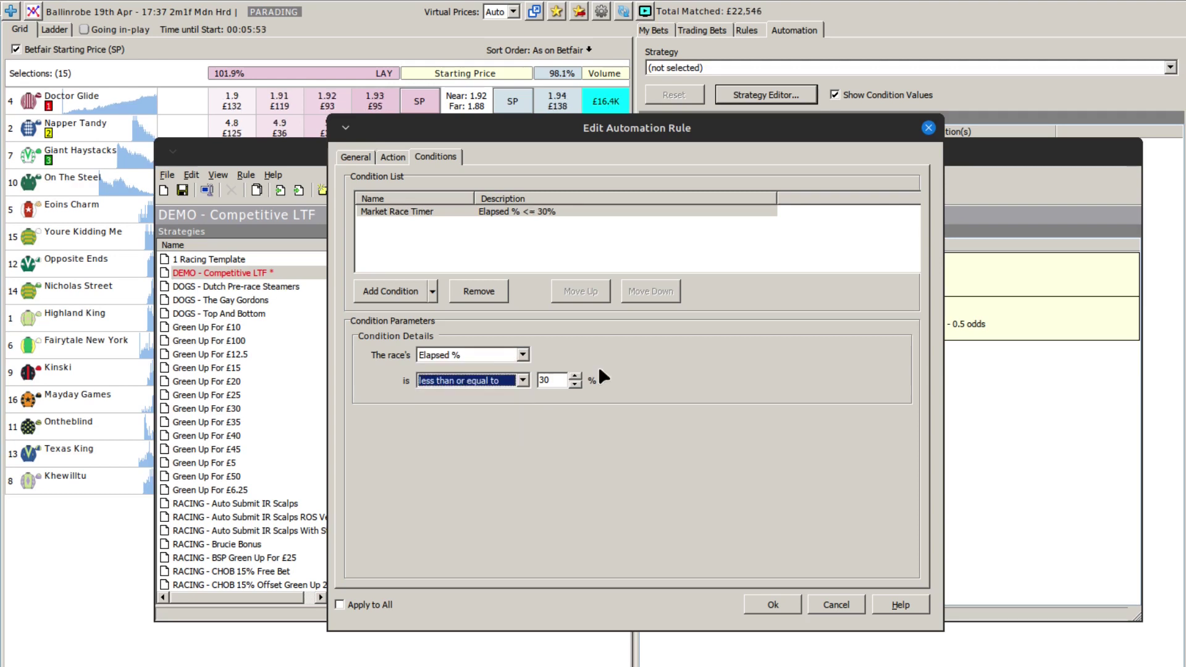
pyautogui.doubleClick(556, 376)
pyautogui.write('50')
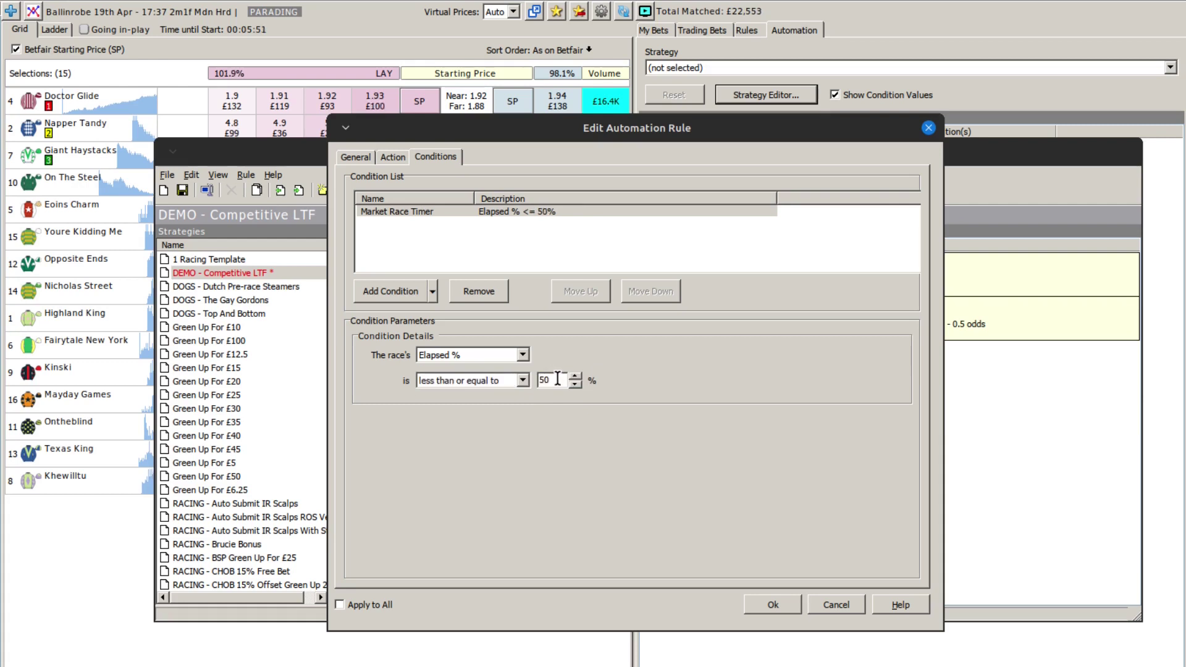
pyautogui.click(766, 599)
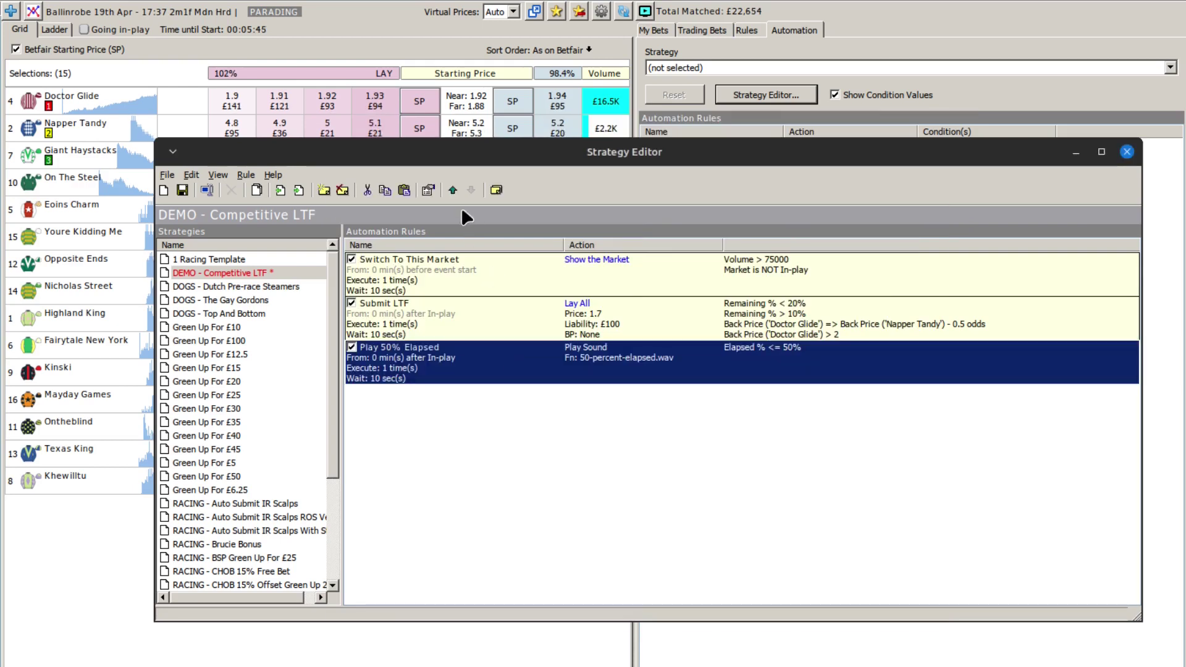
# Move the "Play 50% Elapsed" rule above the "Submit LTF" rule and duplicate it.
pyautogui.click(452, 190)
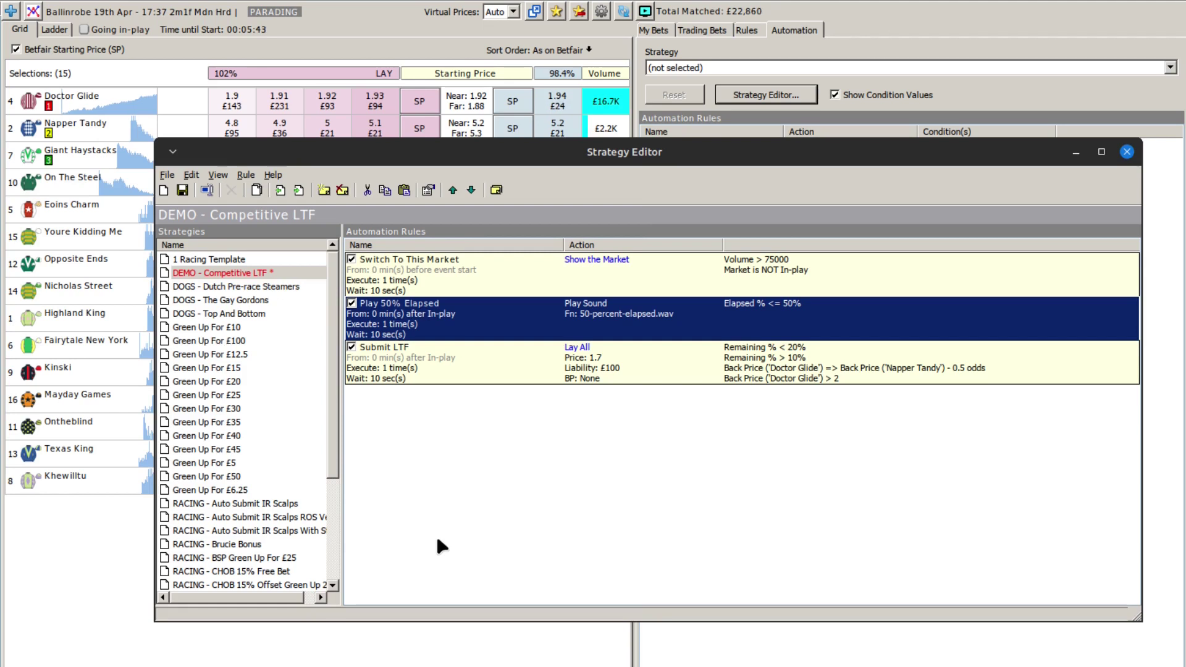
pyautogui.hotkey('ctrl', 'c')
pyautogui.hotkey('ctrl', 'v')
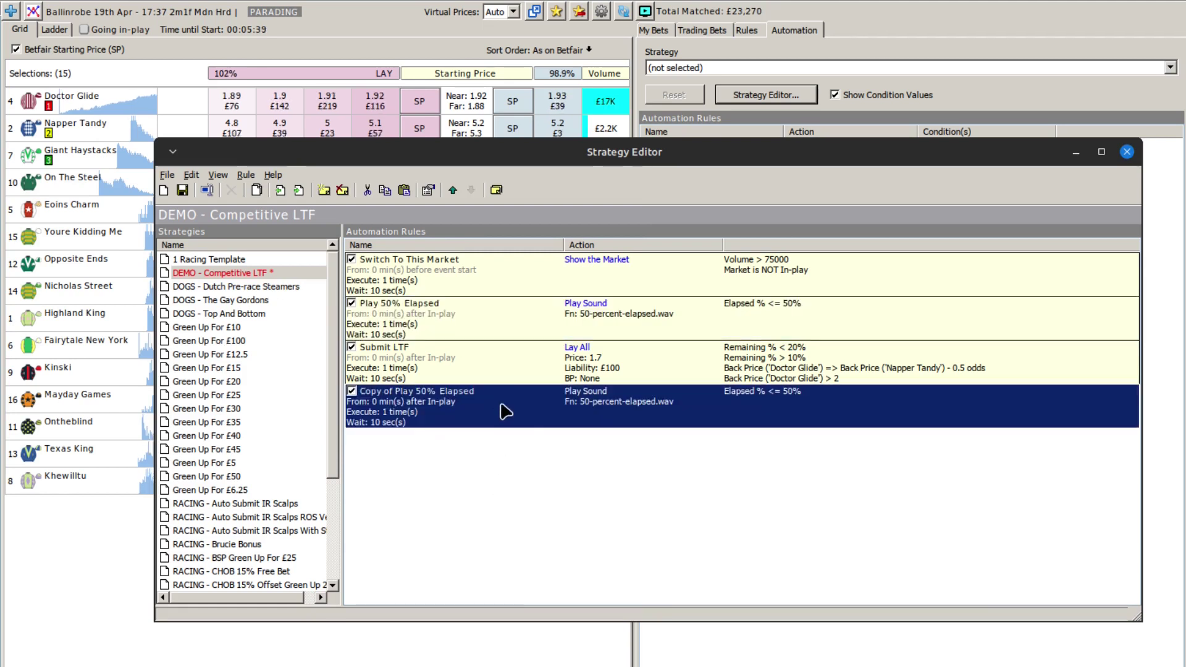
# Edit the copied rule and rename it "Play Entry Point Approaching".
pyautogui.rightClick(502, 405)
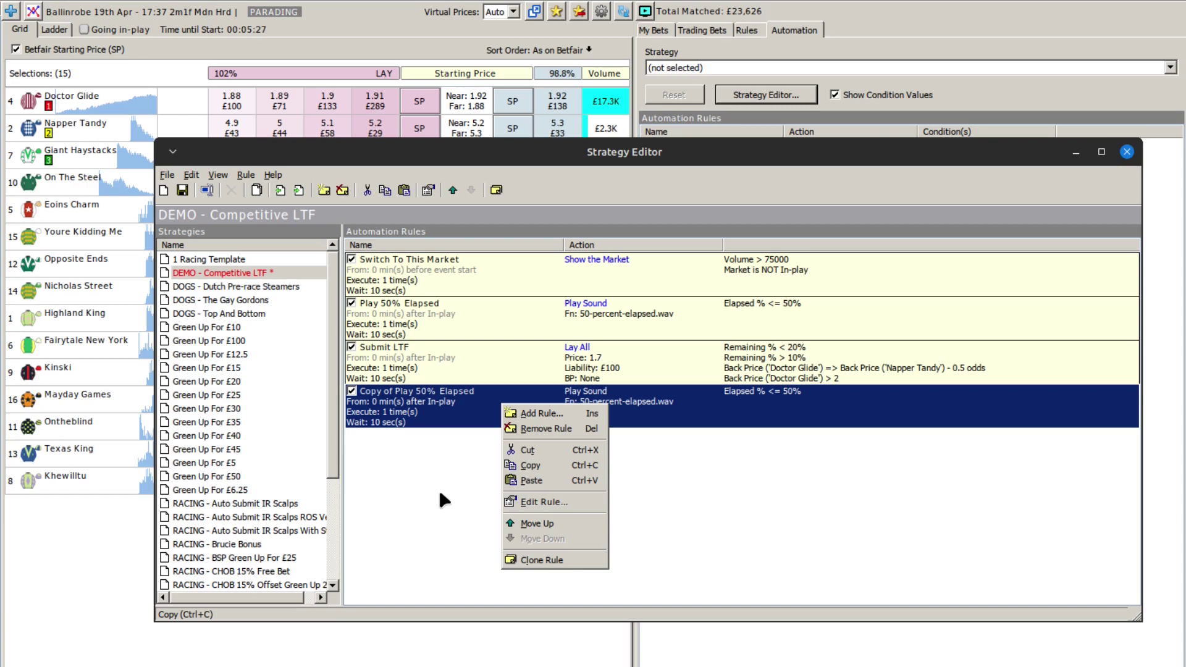
pyautogui.click(524, 504)
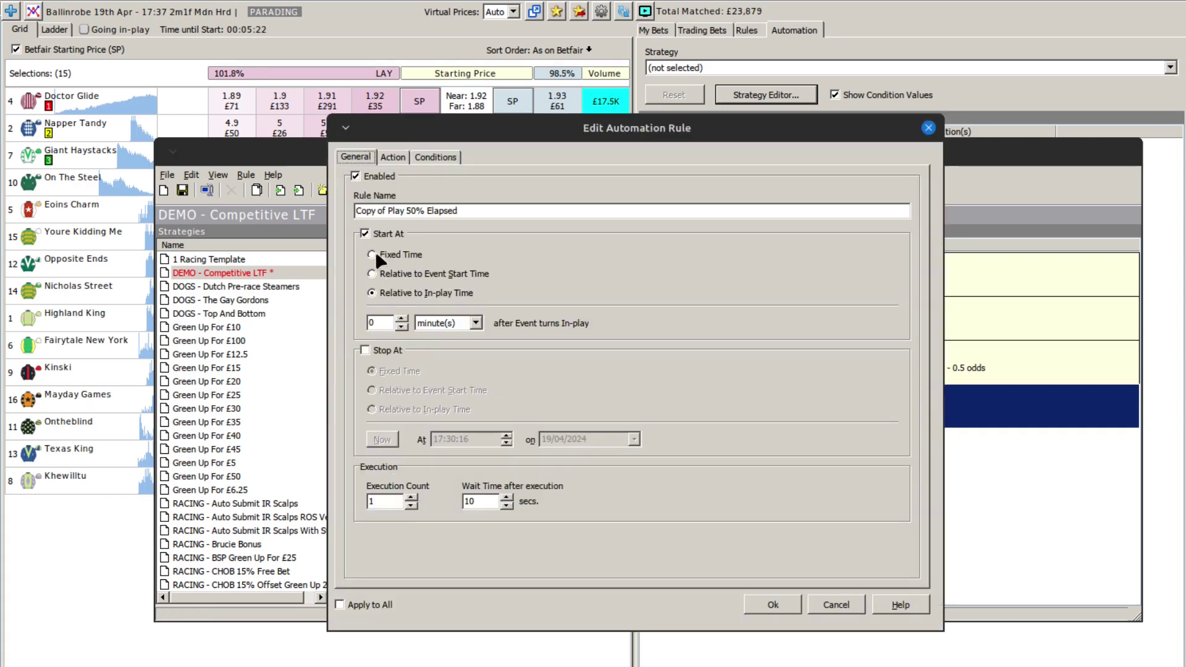
pyautogui.moveTo(388, 211)
pyautogui.mouseDown()
pyautogui.moveTo(355, 211)
pyautogui.moveTo(407, 208)
pyautogui.mouseUp()
pyautogui.press('Delete')
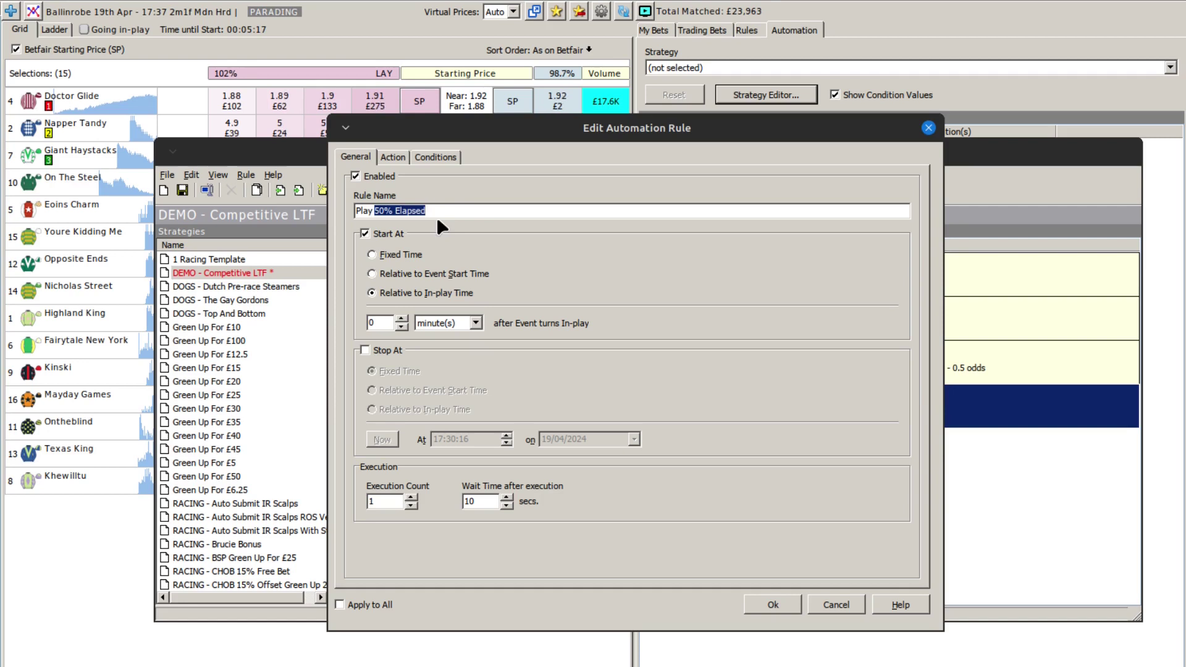
pyautogui.write('Ent')
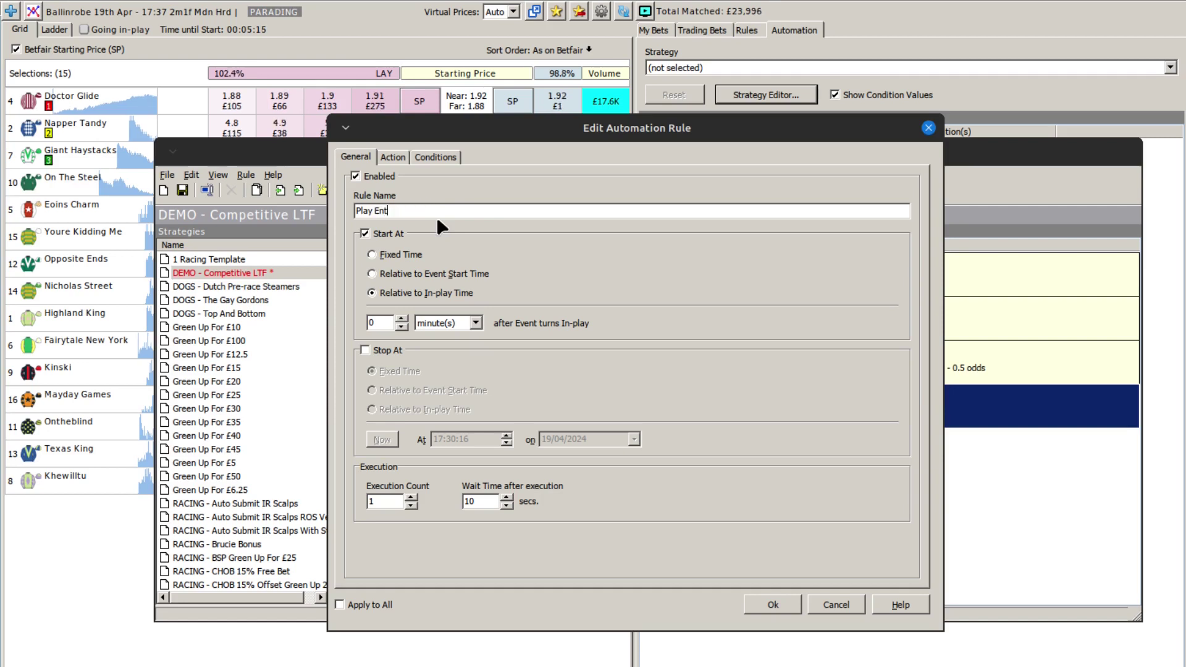
pyautogui.write('ry Point ')
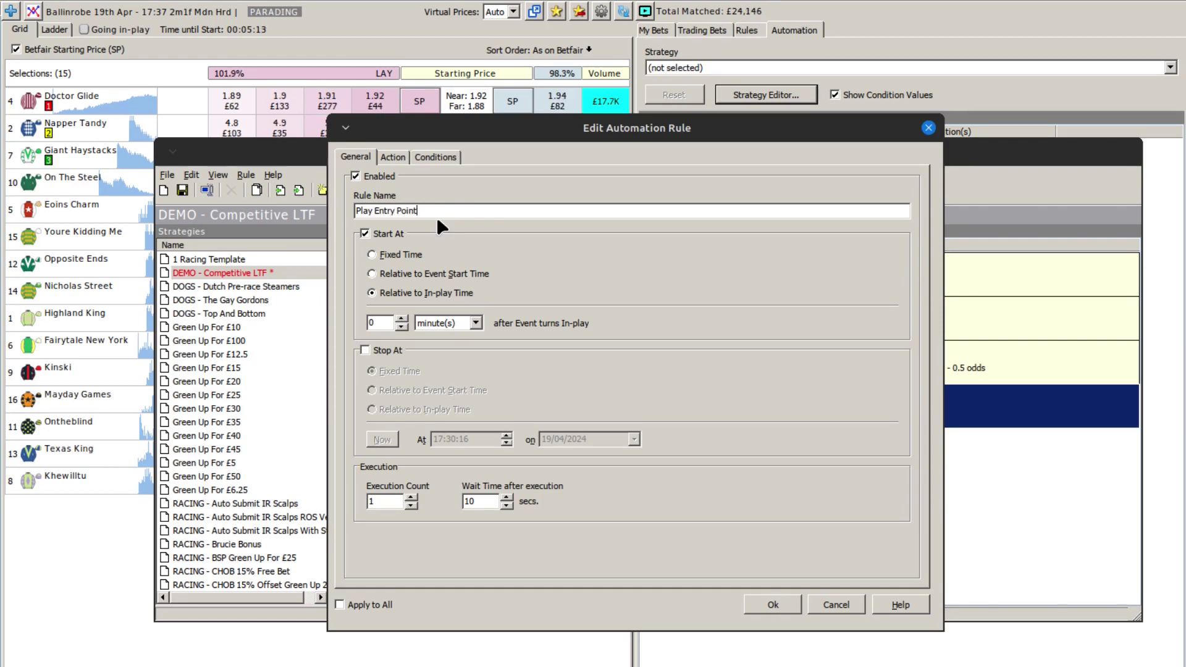
pyautogui.write('Approaching')
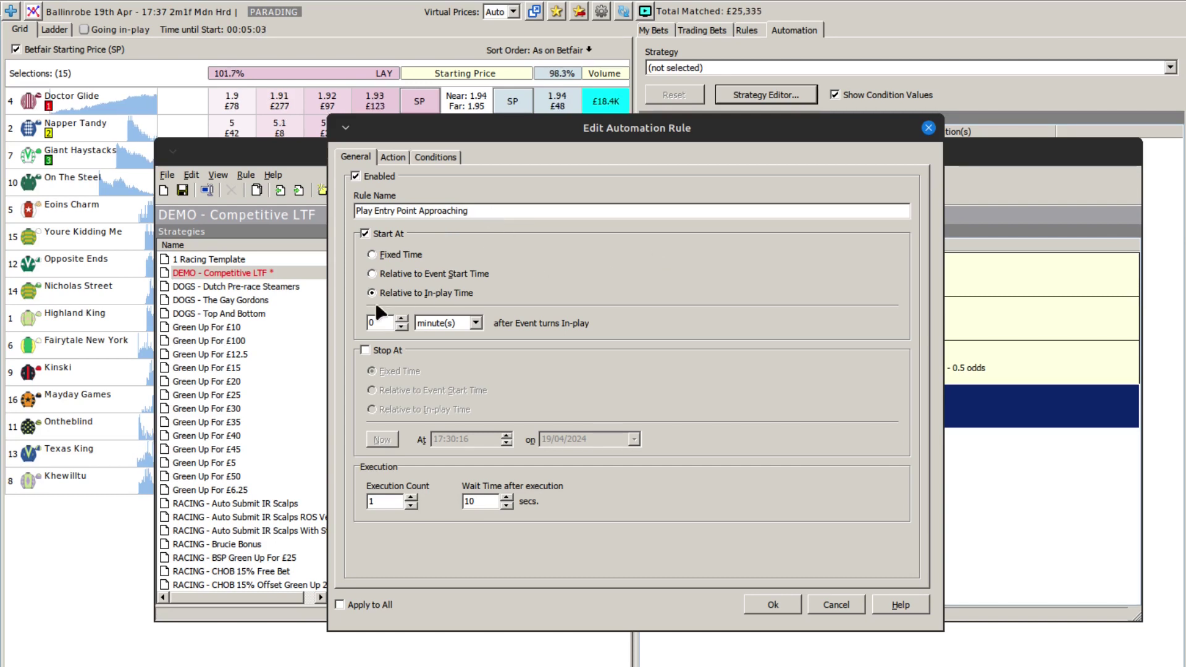
# Change the copied rule's sound file to entry-point-approaching.wav.
pyautogui.click(394, 157)
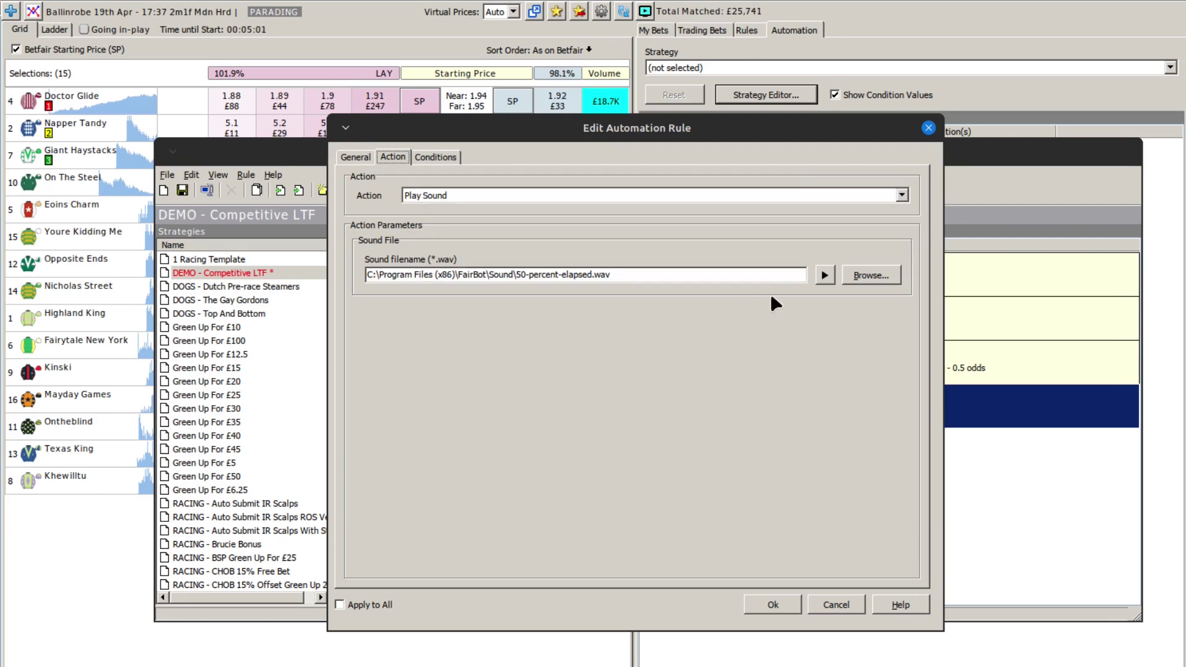
pyautogui.click(868, 274)
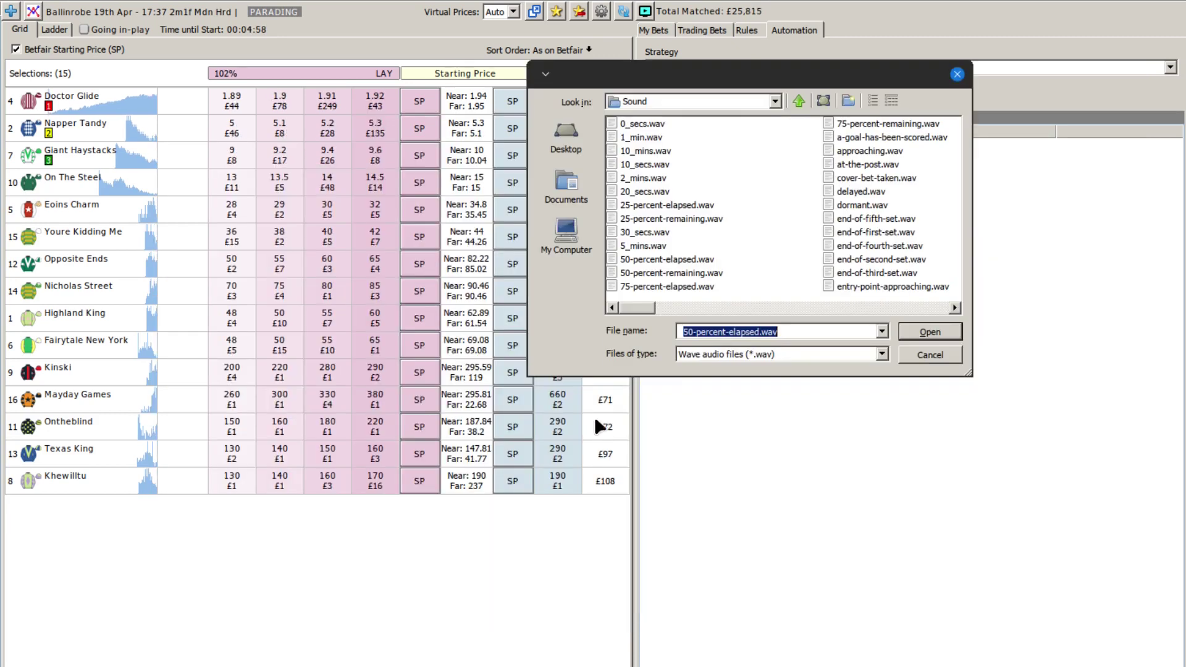
pyautogui.click(859, 284)
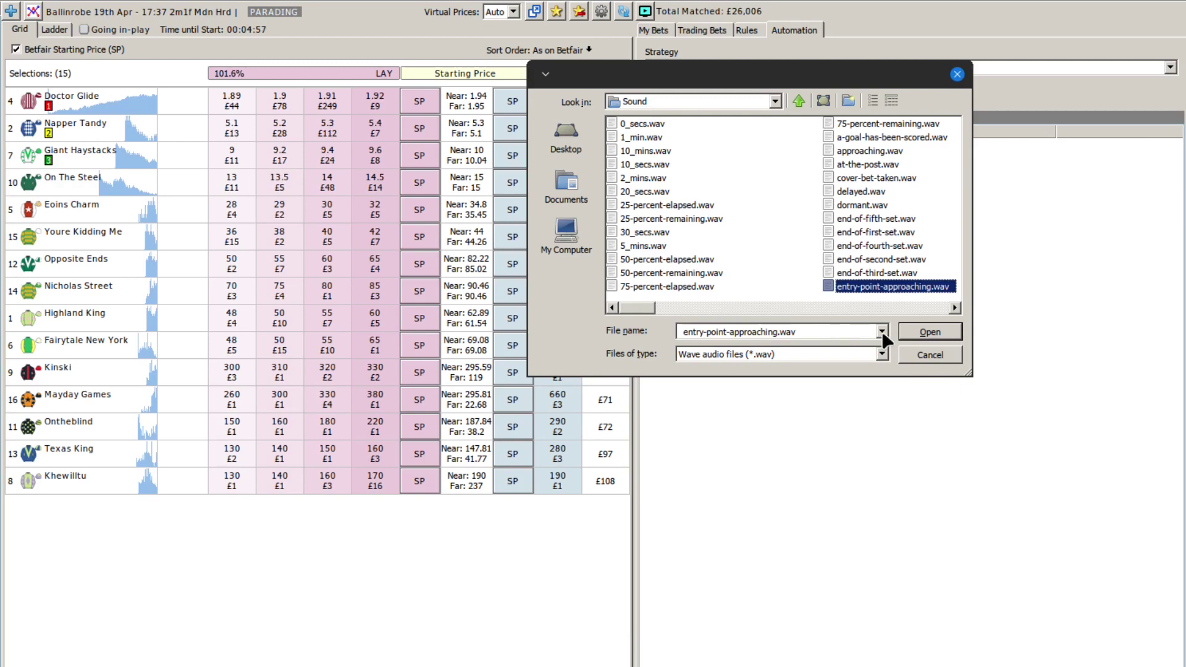
pyautogui.click(929, 333)
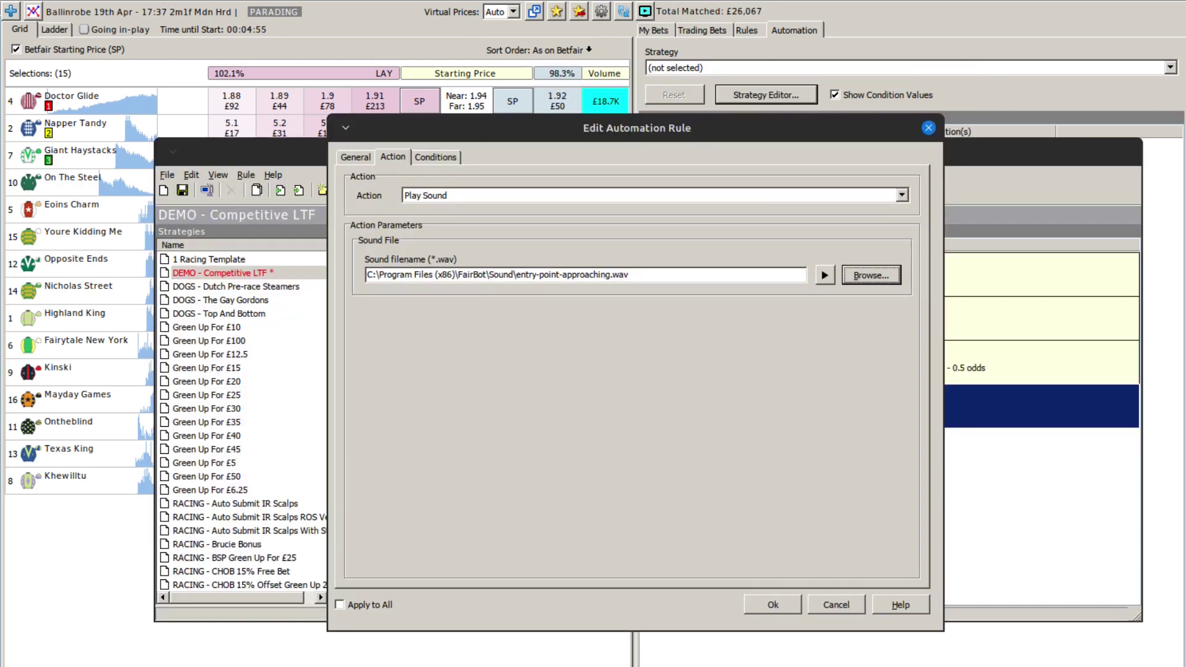
# Change the Market Race Timer condition to Remaining % less than or equal to 25%.
pyautogui.click(442, 157)
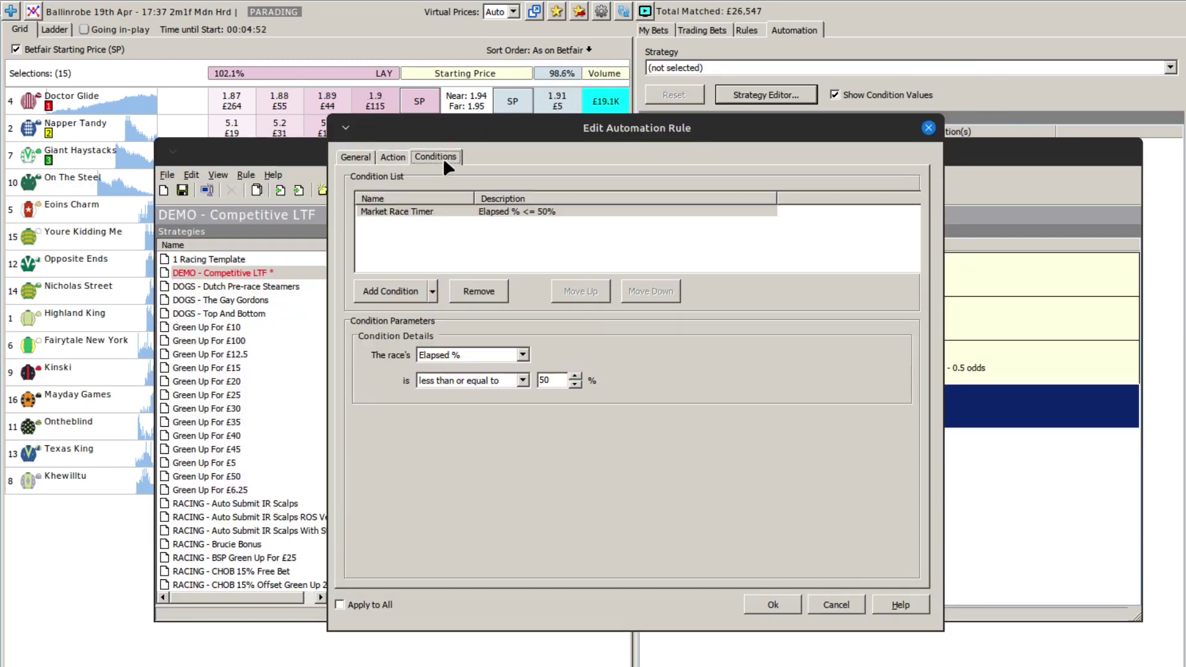
pyautogui.click(506, 213)
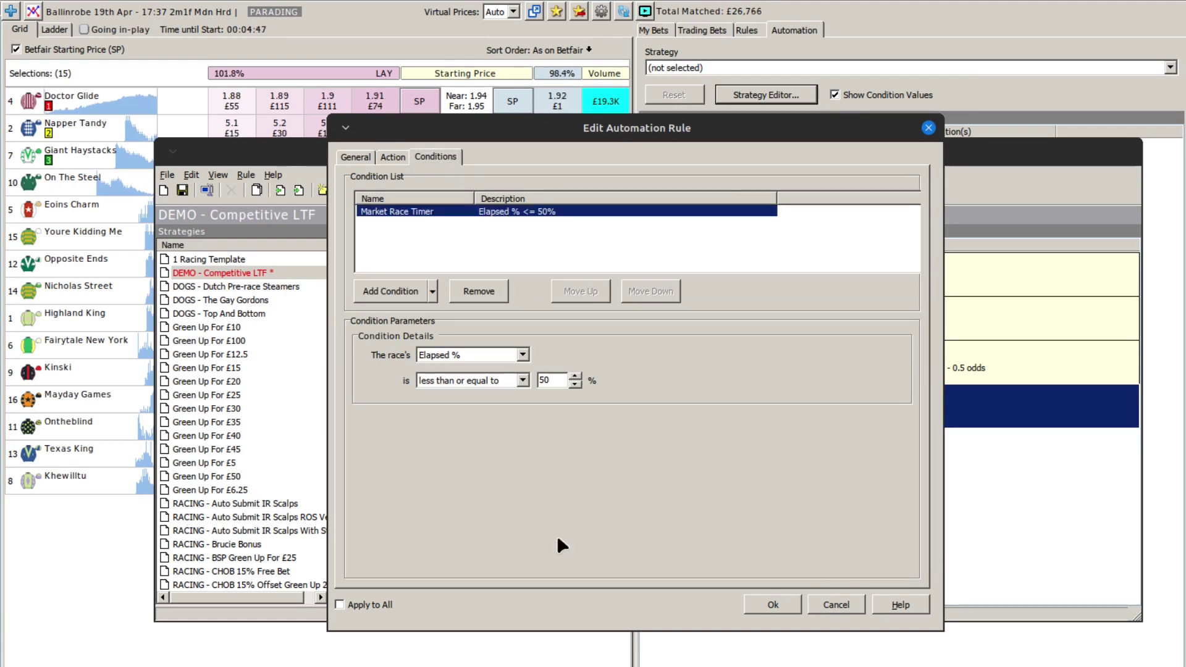
pyautogui.click(522, 356)
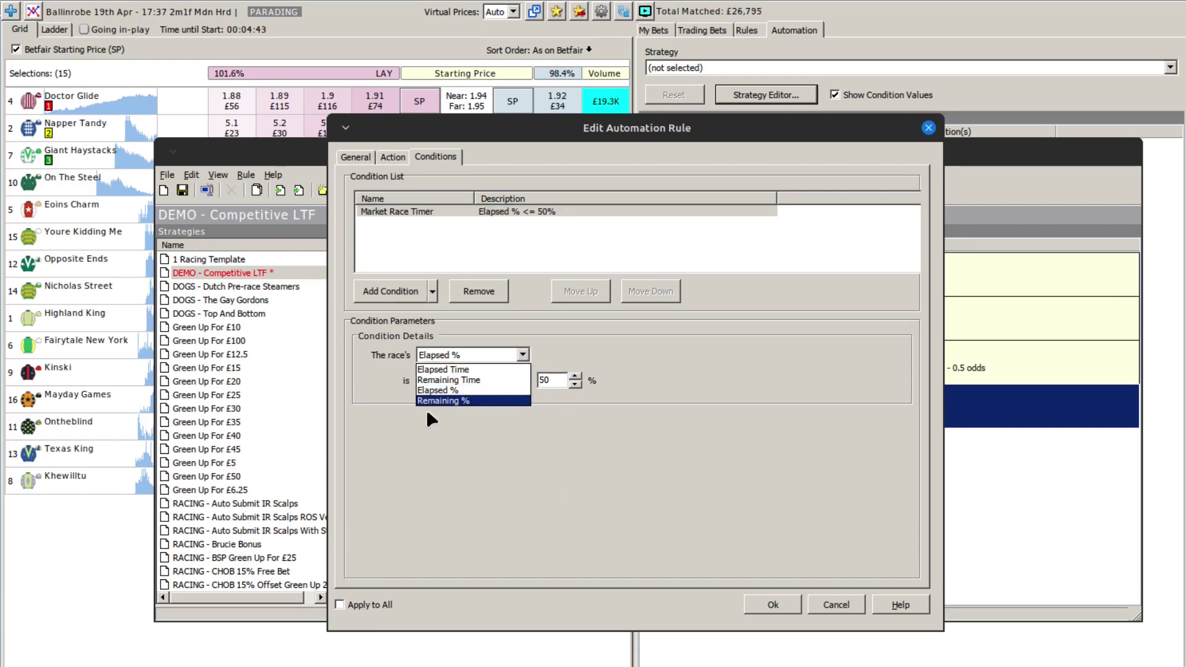
pyautogui.click(439, 400)
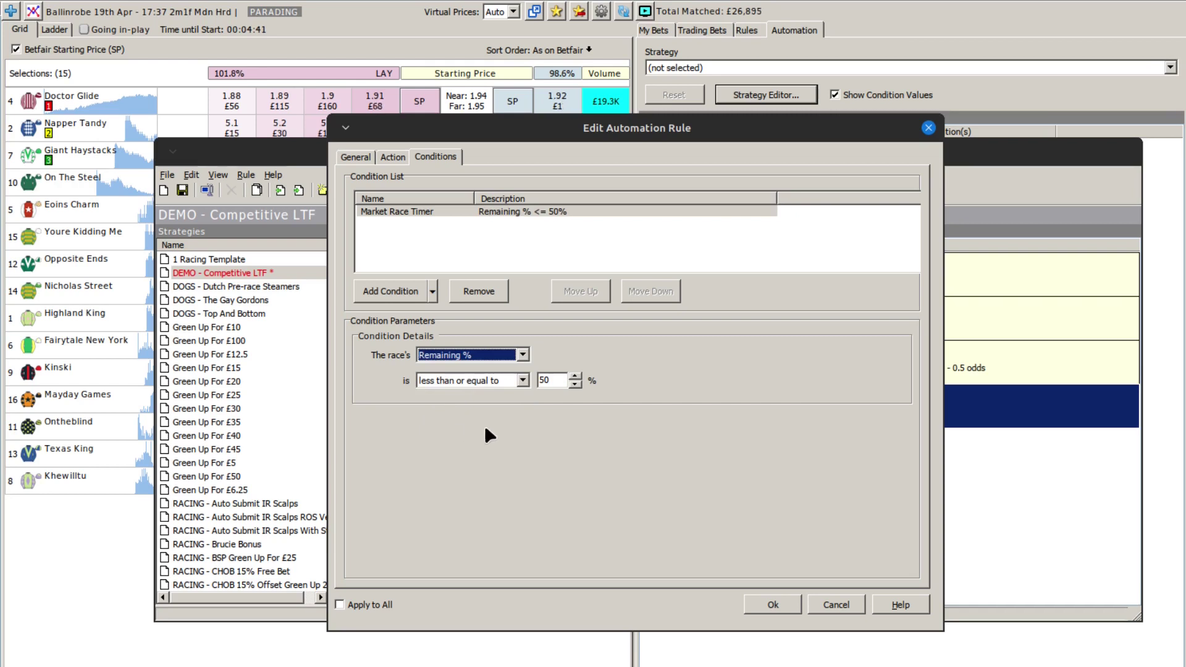
pyautogui.doubleClick(554, 380)
pyautogui.write('25')
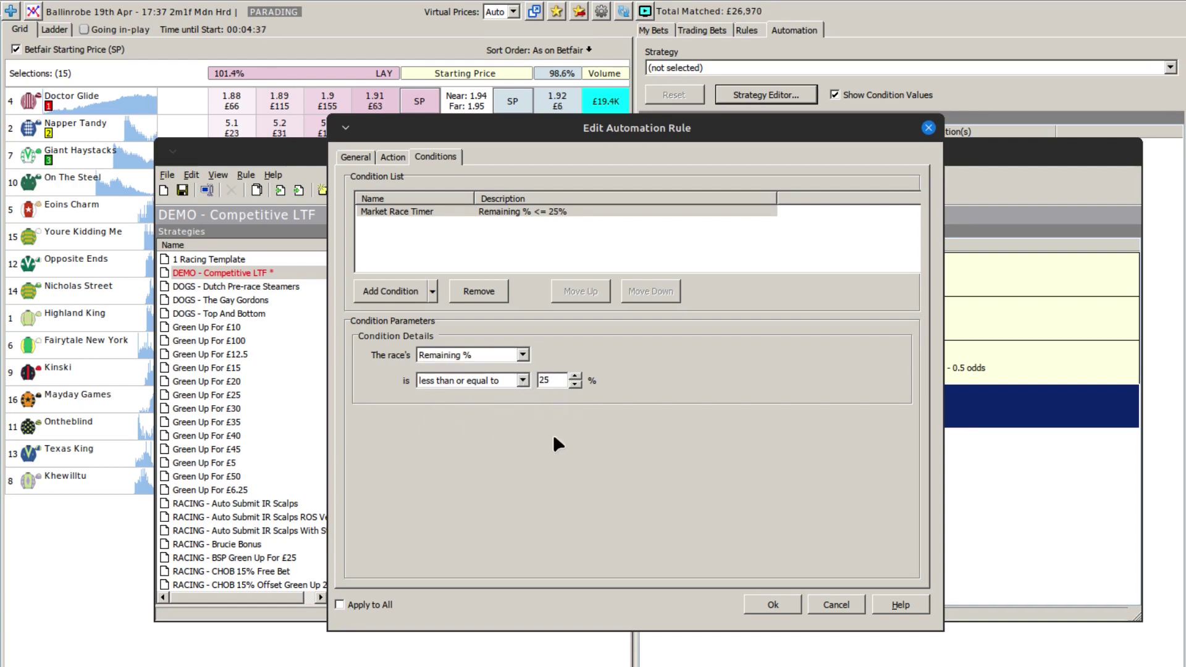
# Save the "Play Entry Point Approaching" rule and move it above the "Submit LTF" rule.
pyautogui.click(771, 606)
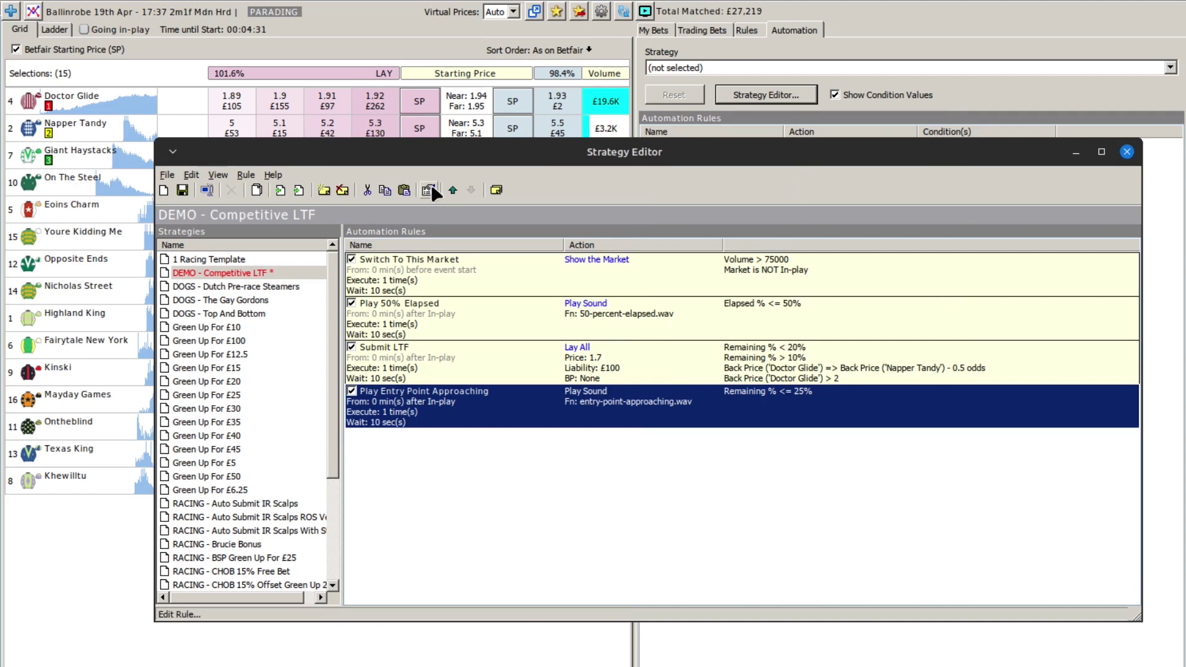
pyautogui.click(452, 189)
pyautogui.click(593, 491)
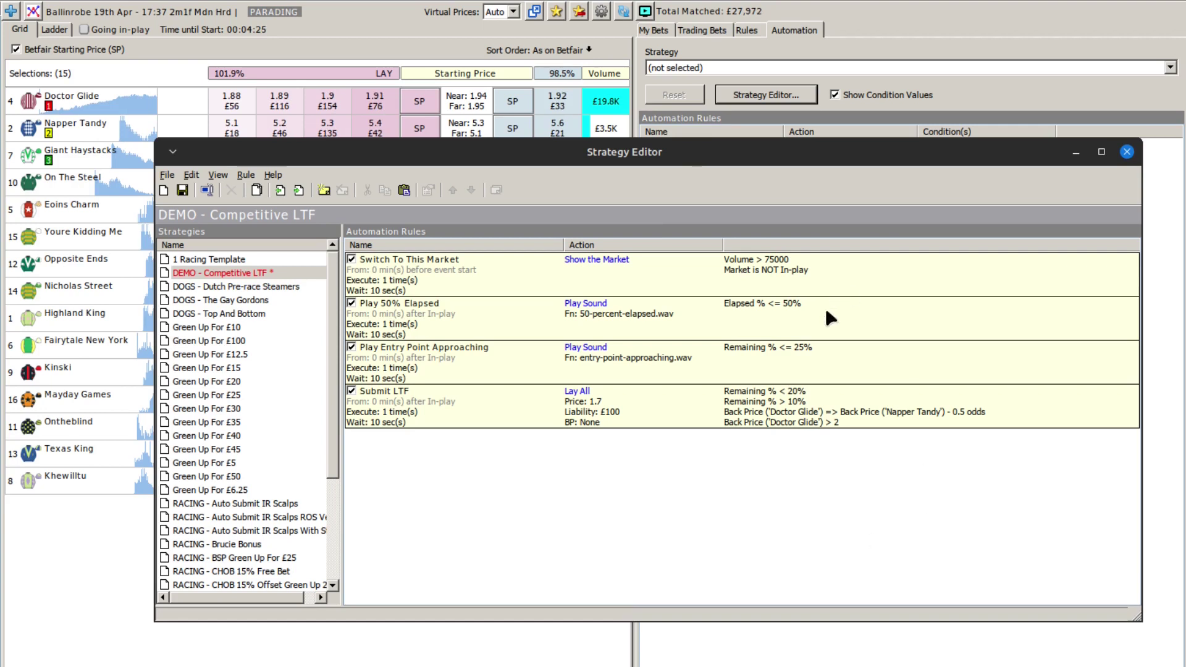
# Set the Remaining % condition of the "Play Entry Point Approaching" rule to 20% and save the rule.
pyautogui.click(790, 353)
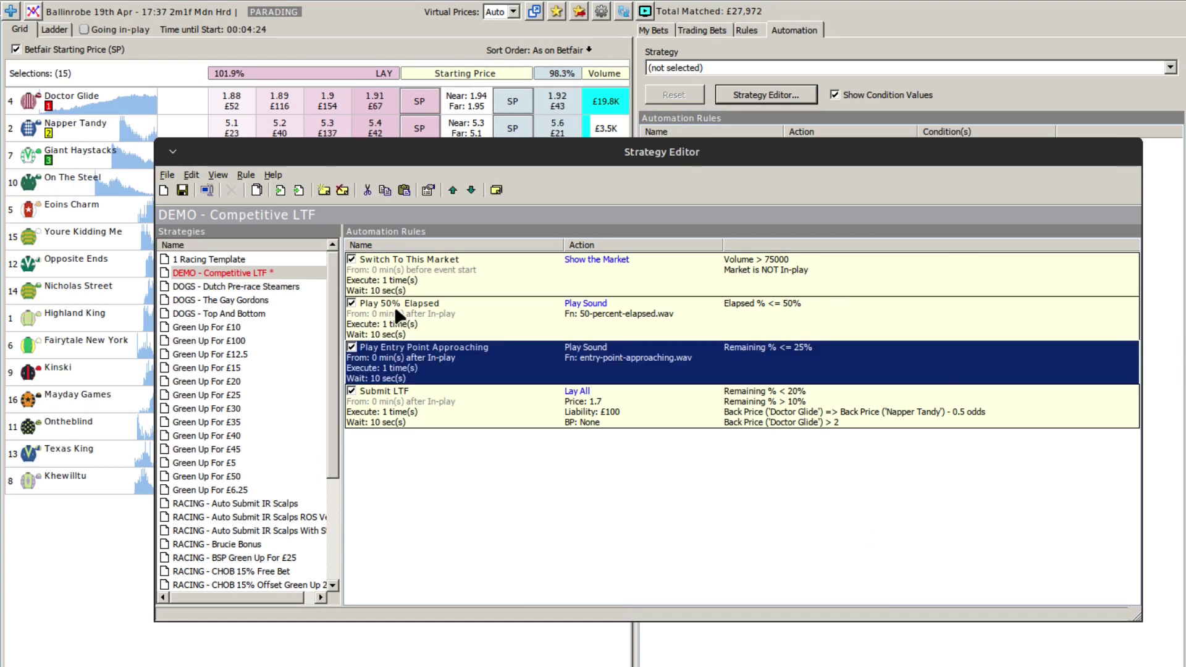
pyautogui.press('Return')
pyautogui.click(432, 157)
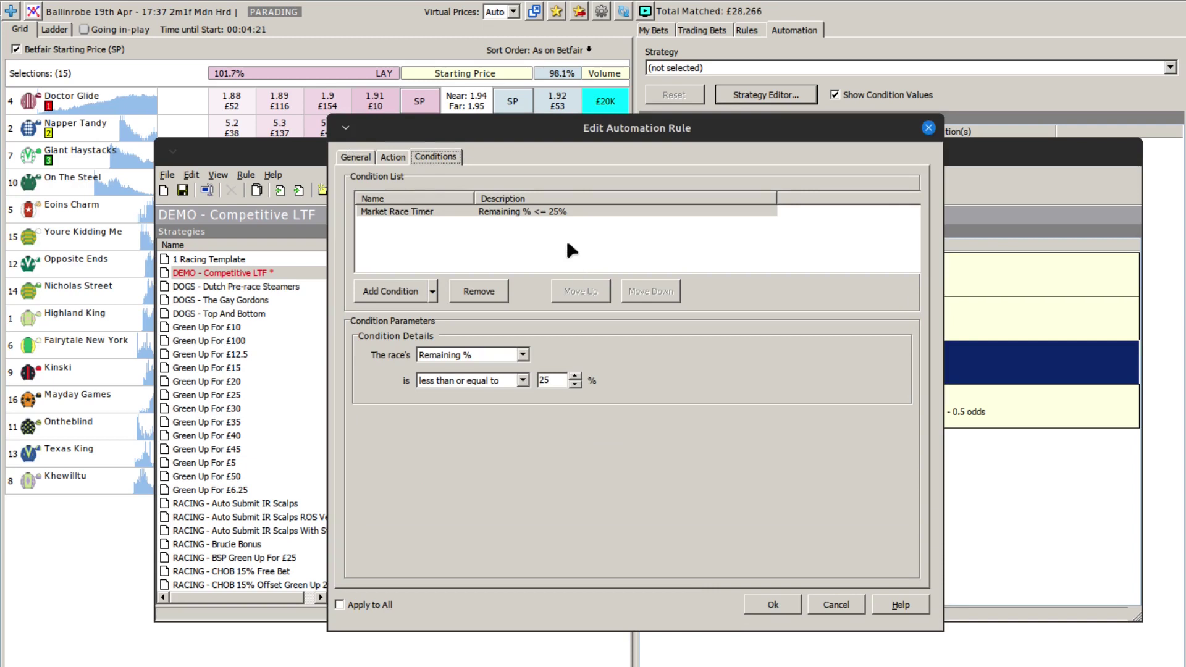
pyautogui.click(556, 213)
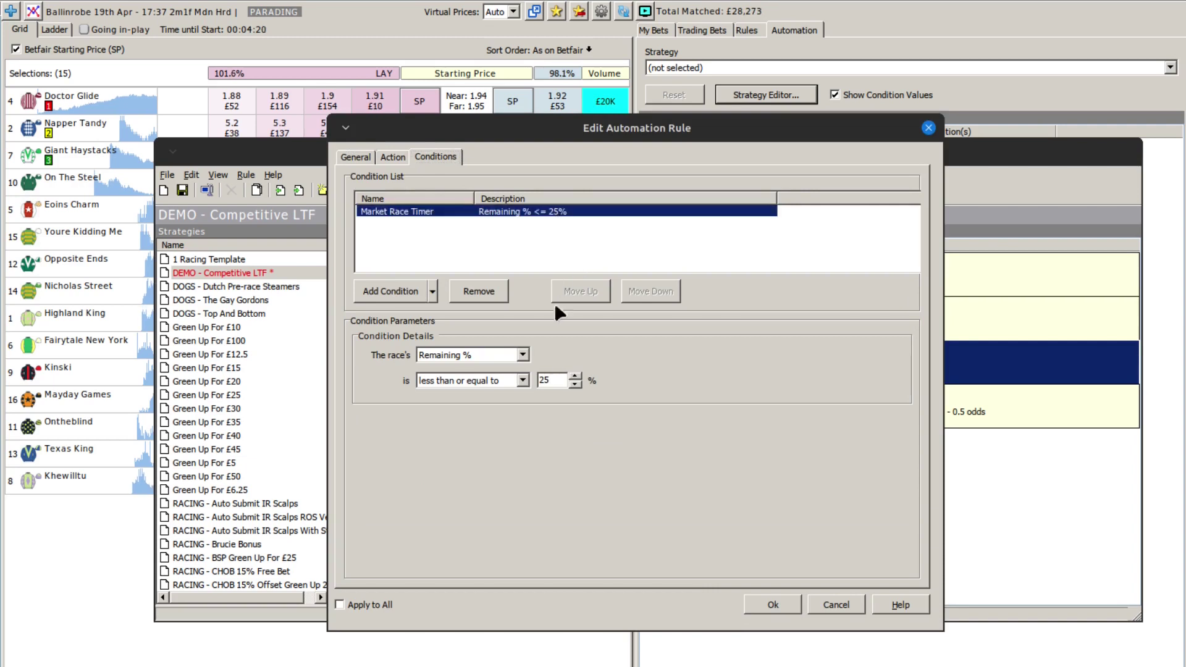
pyautogui.doubleClick(557, 382)
pyautogui.write('20')
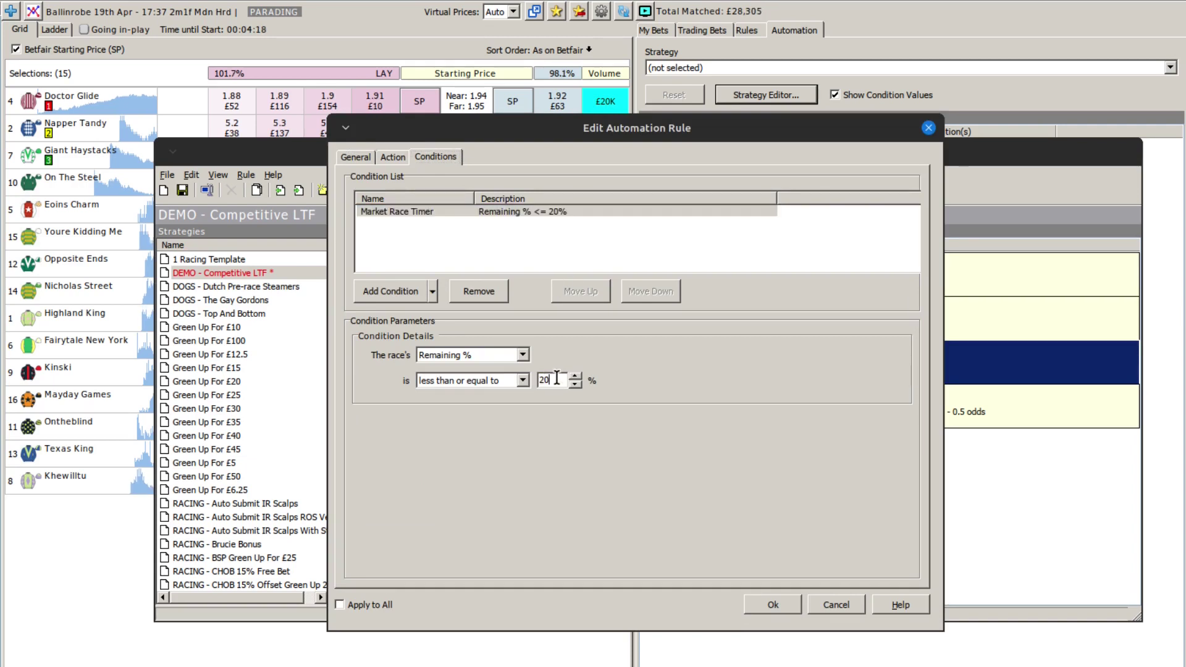
pyautogui.click(761, 605)
pyautogui.click(586, 515)
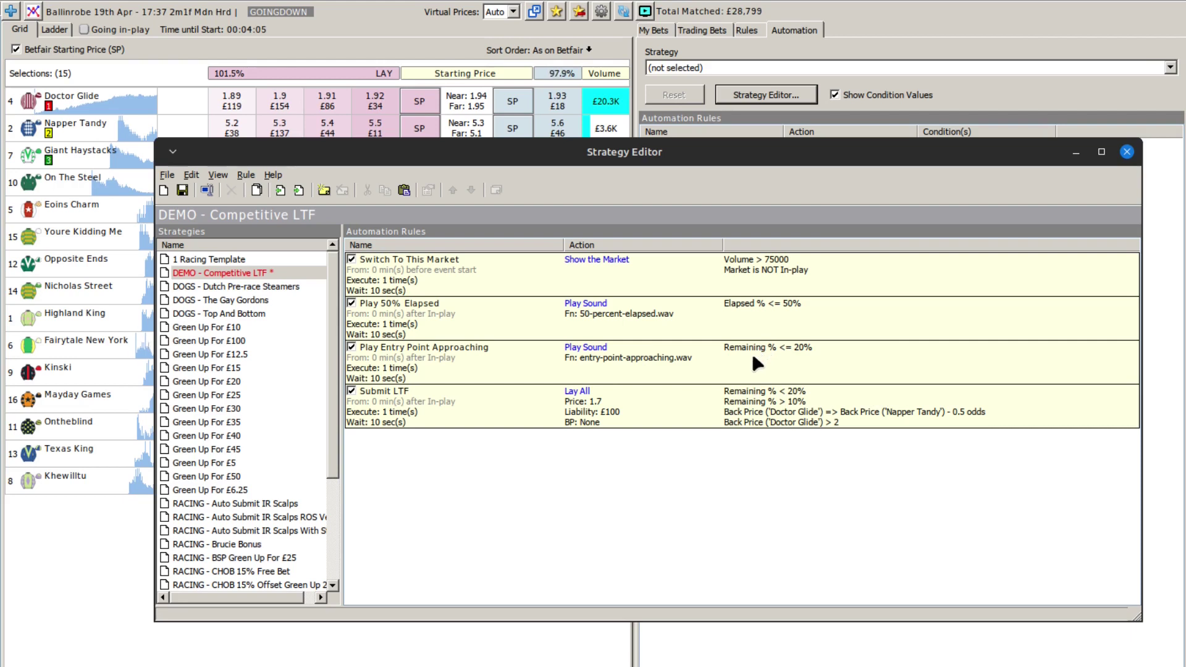
# Remove the Market Race Timer condition "Remaining % < 20%" from the "Submit LTF" rule.
pyautogui.click(749, 402)
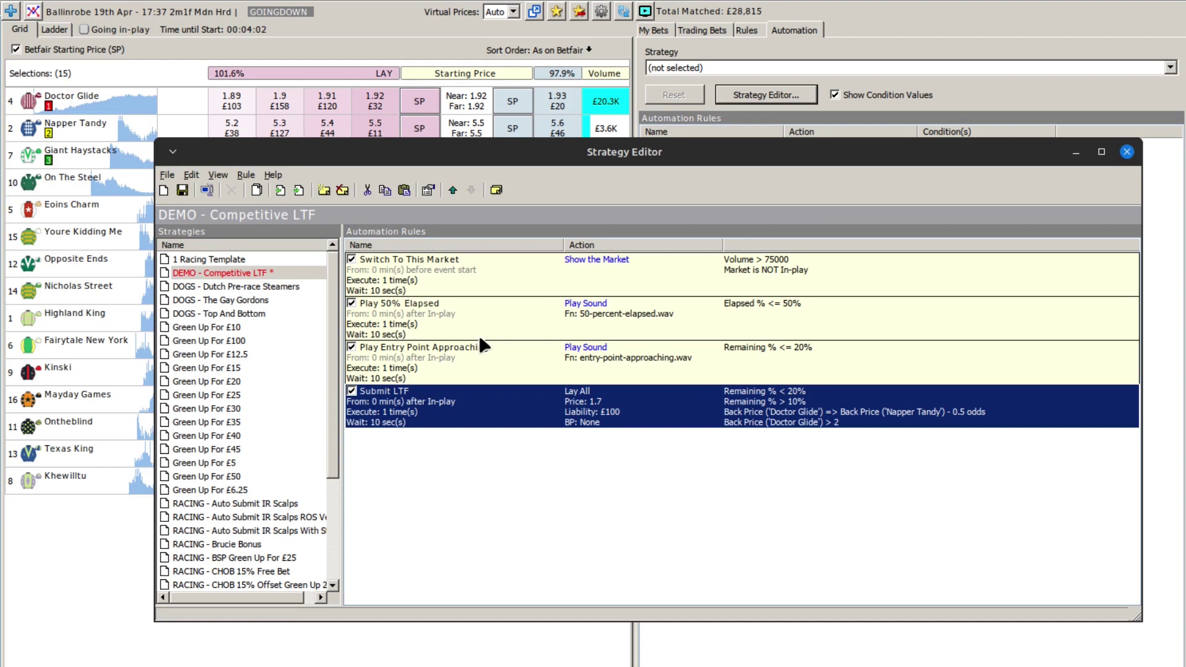
pyautogui.press('Return')
pyautogui.click(426, 157)
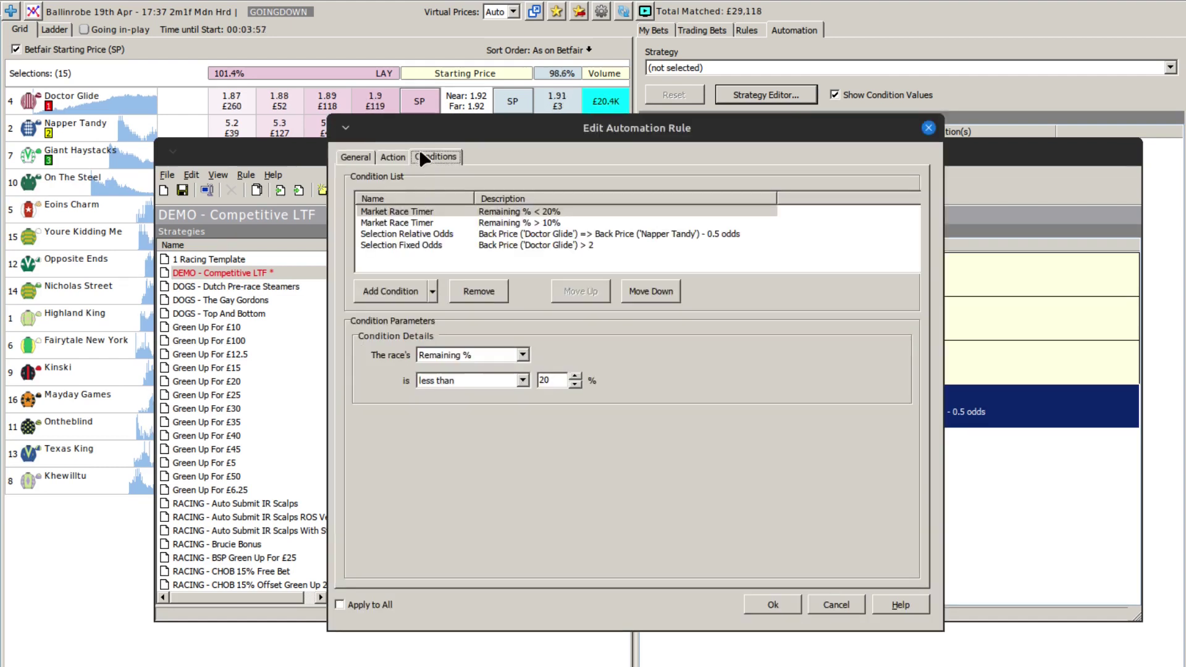
pyautogui.click(514, 212)
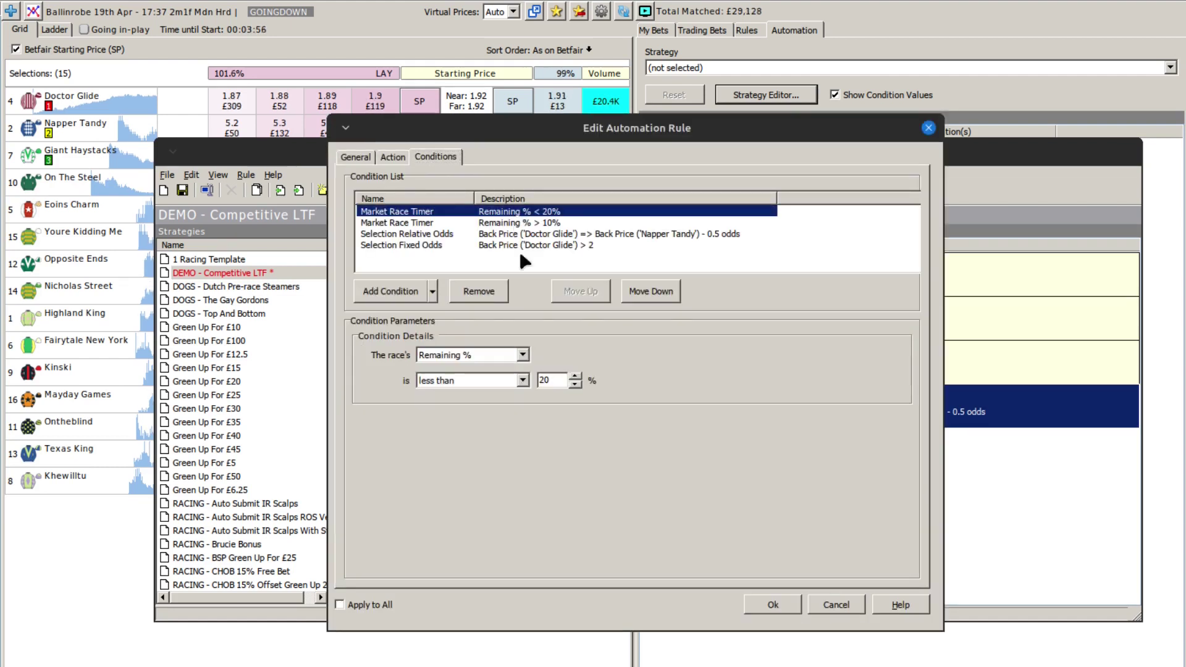
pyautogui.click(469, 291)
# Add a Rule Number of Executions condition requiring "Play Entry Point Approaching" to be equal to 1, and save the rule.
pyautogui.click(431, 292)
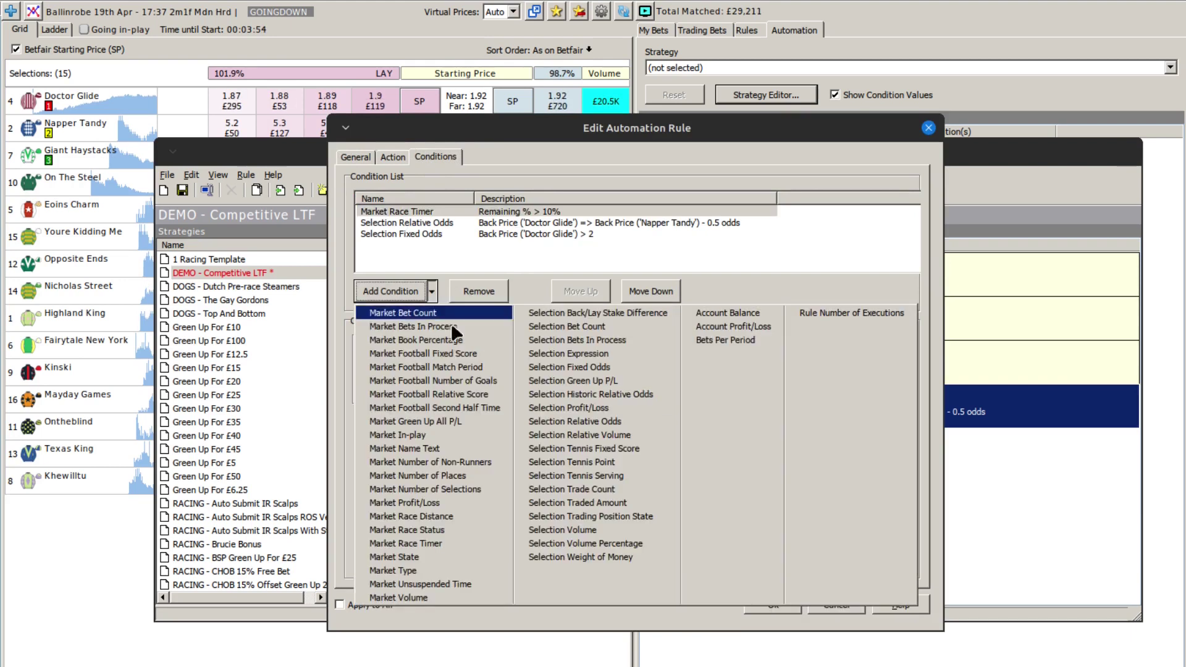
pyautogui.click(851, 313)
pyautogui.click(671, 360)
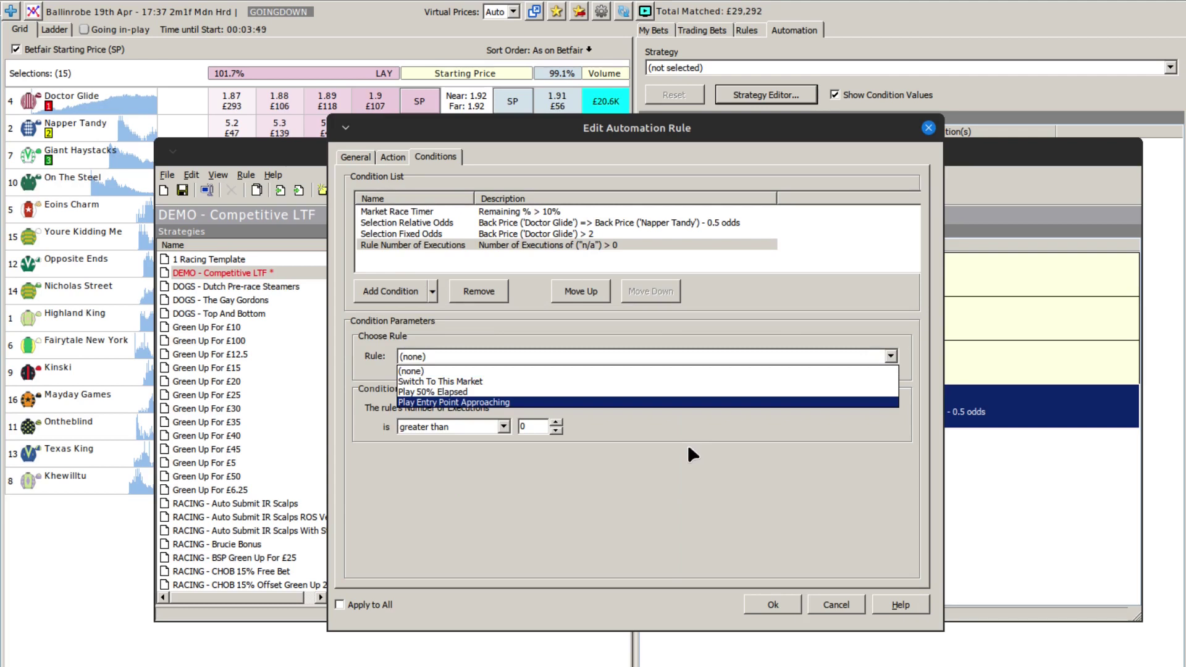
pyautogui.click(501, 402)
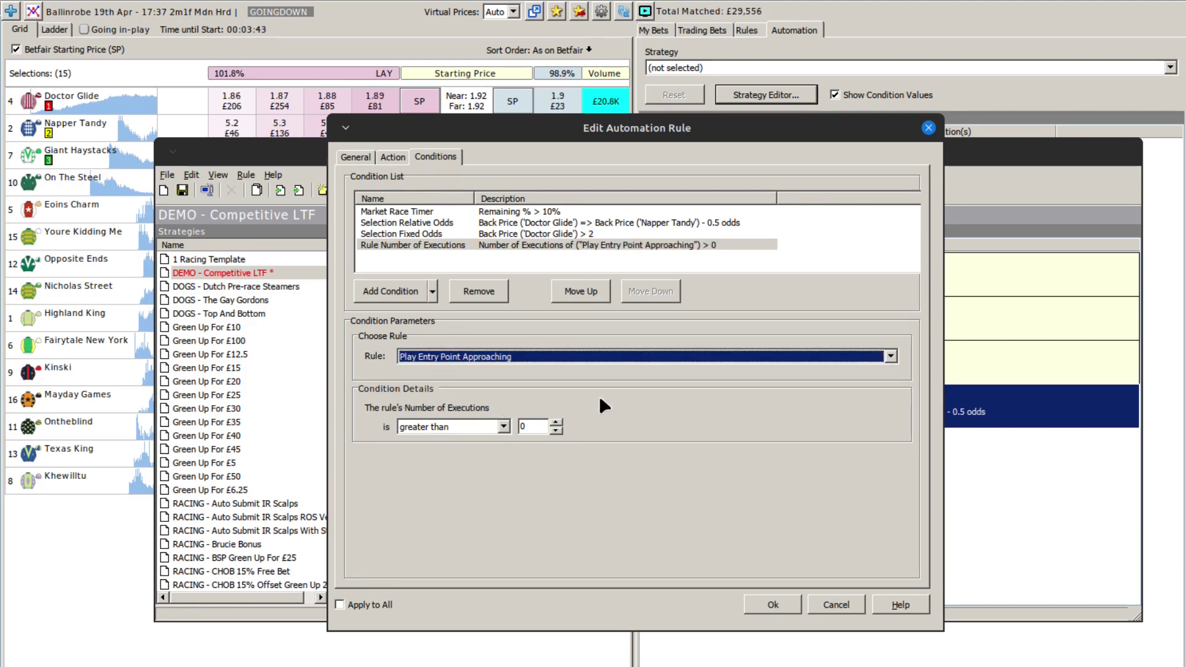
pyautogui.click(502, 427)
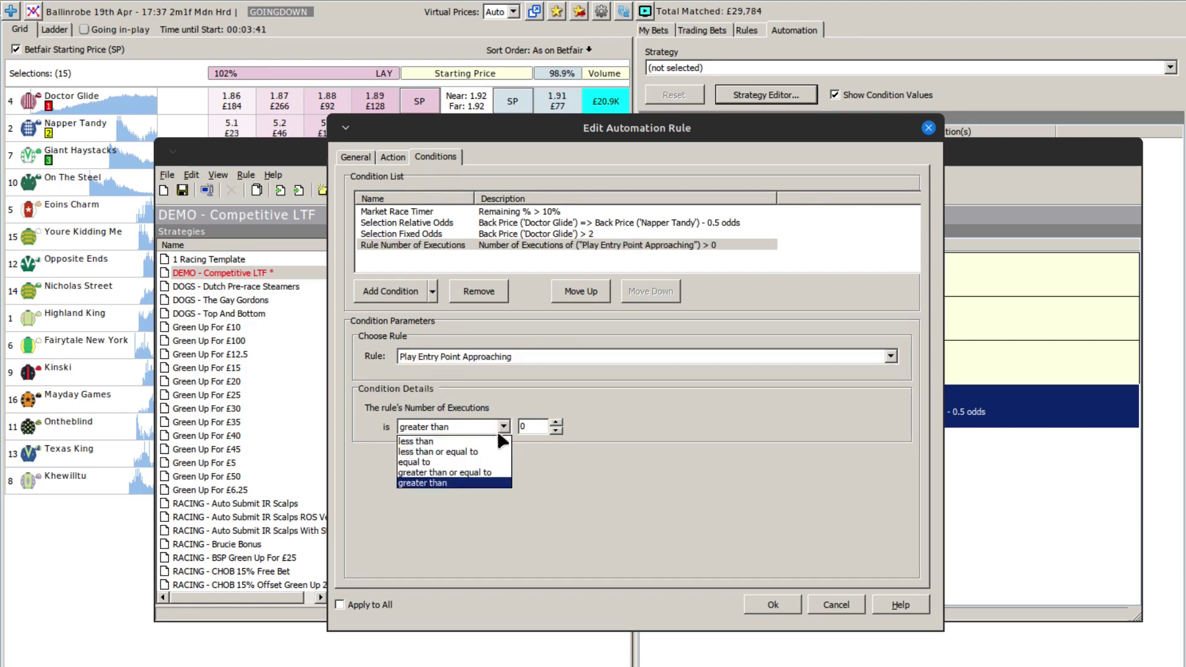
pyautogui.click(460, 462)
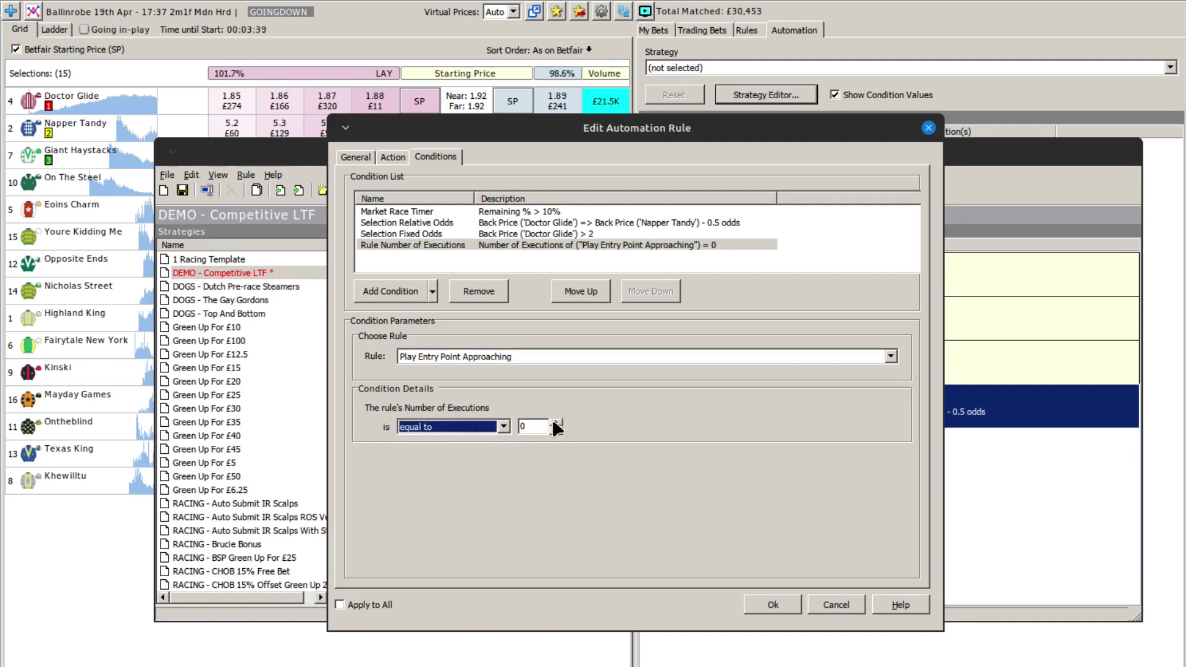
pyautogui.click(555, 422)
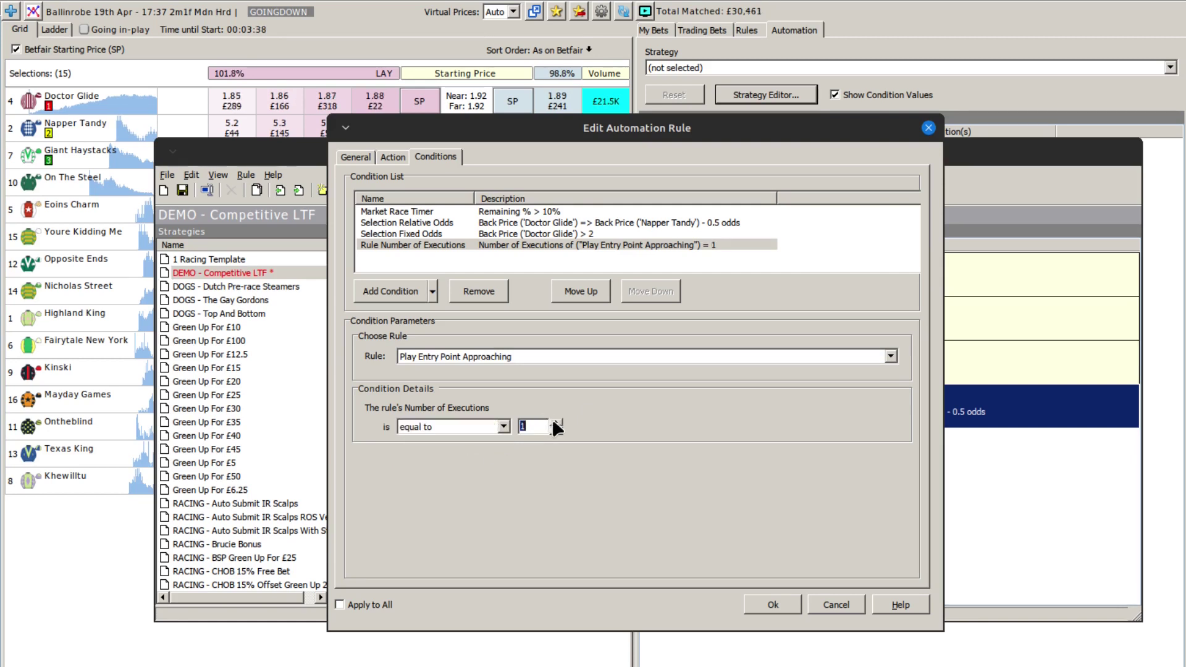
pyautogui.click(773, 604)
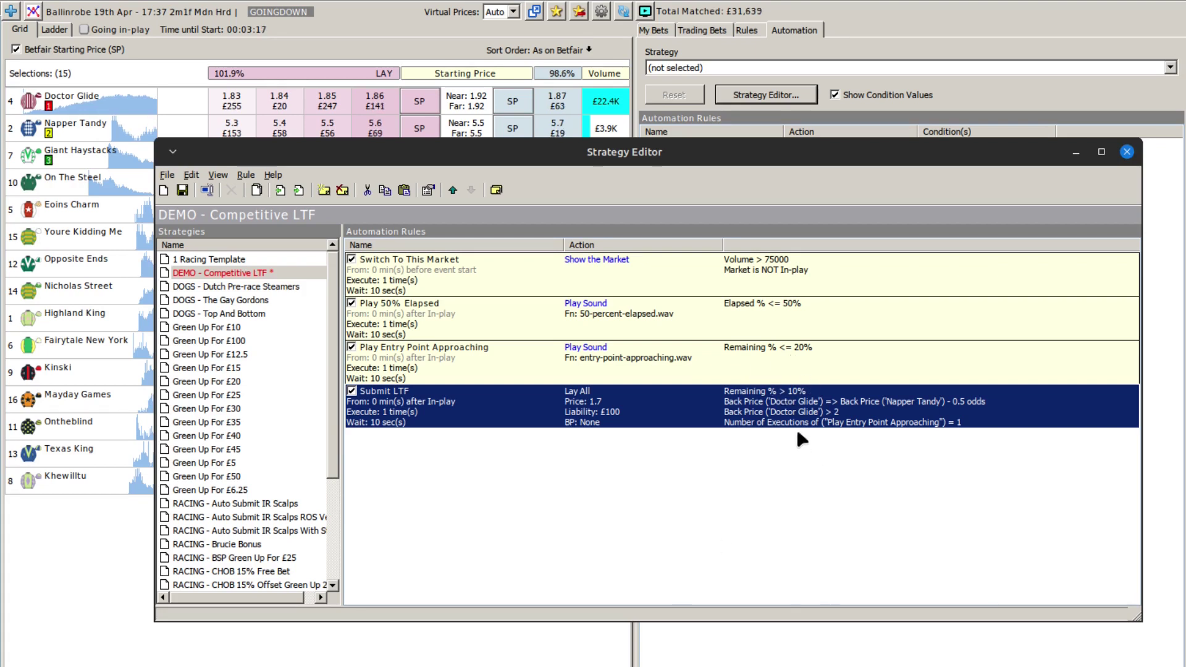
# Set the Remaining % condition of the "Play Entry Point Approaching" rule to 25% and save the strategy.
pyautogui.click(790, 358)
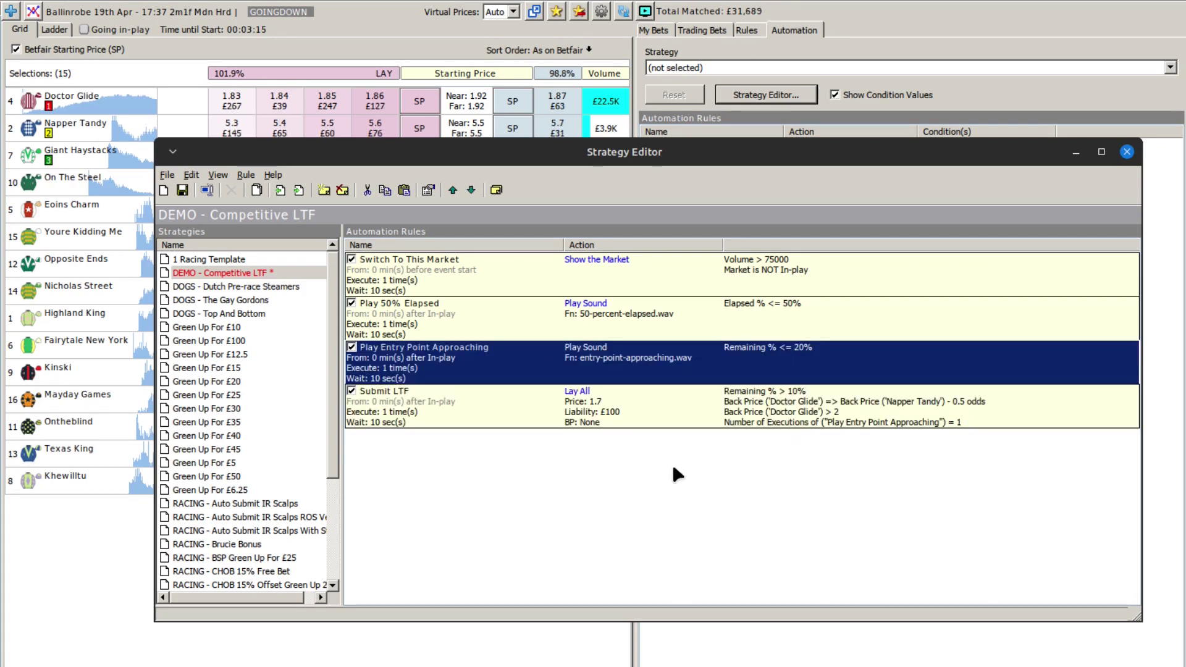
pyautogui.press('Return')
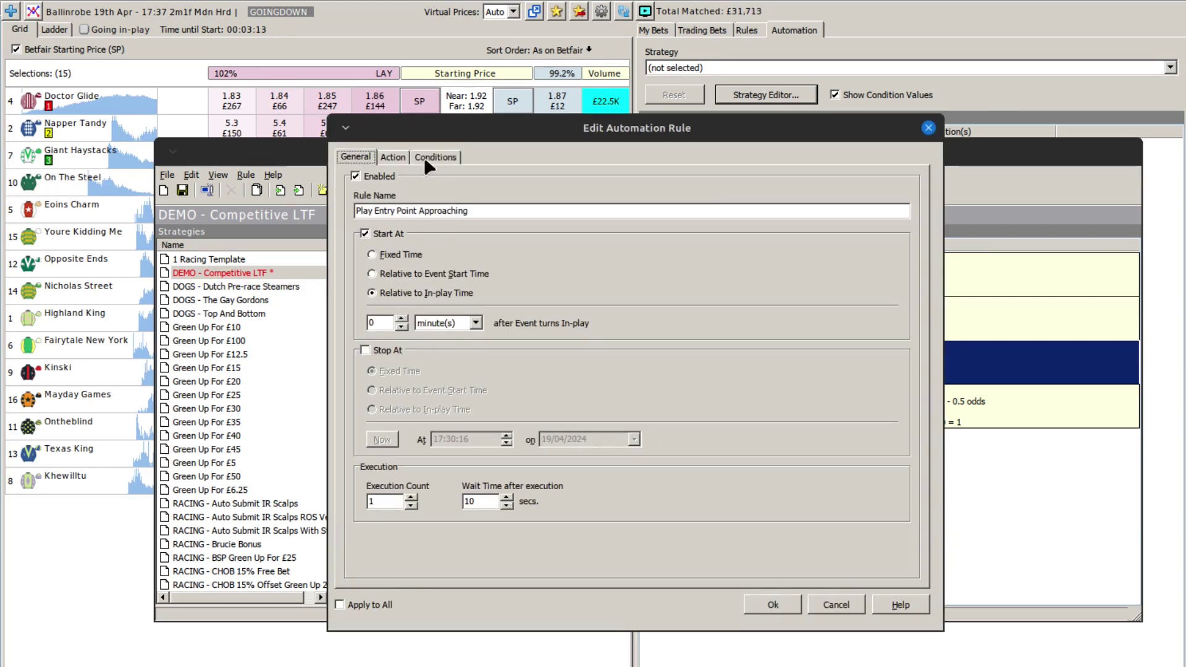
pyautogui.click(425, 161)
pyautogui.doubleClick(557, 376)
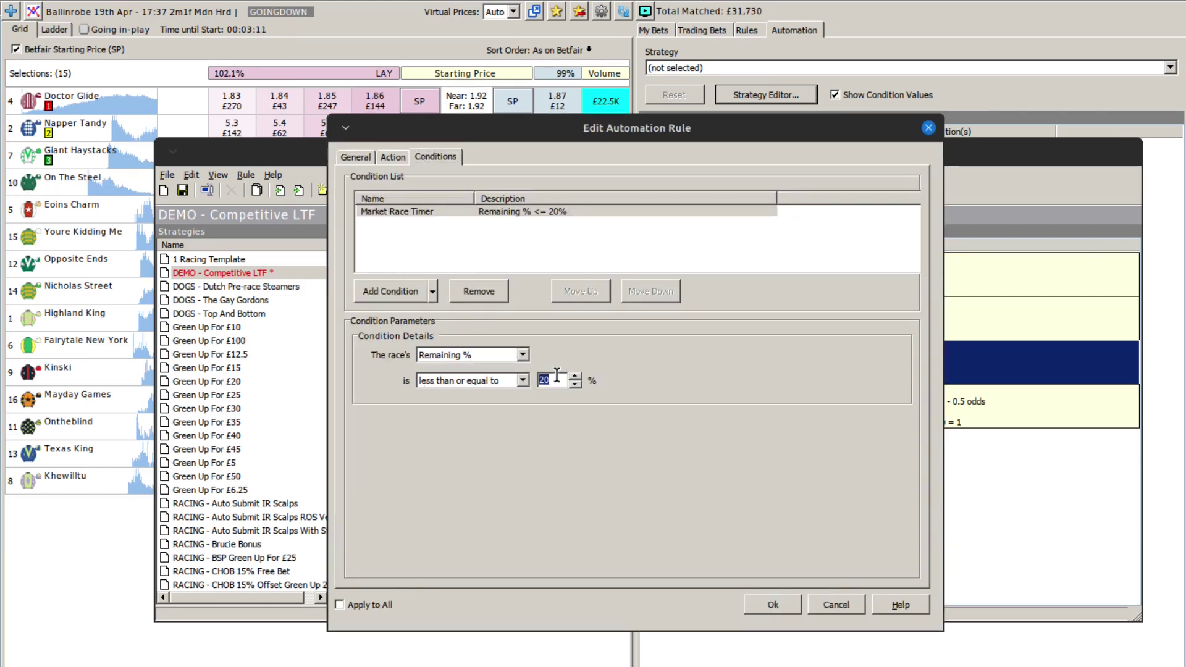
pyautogui.write('25')
pyautogui.click(759, 601)
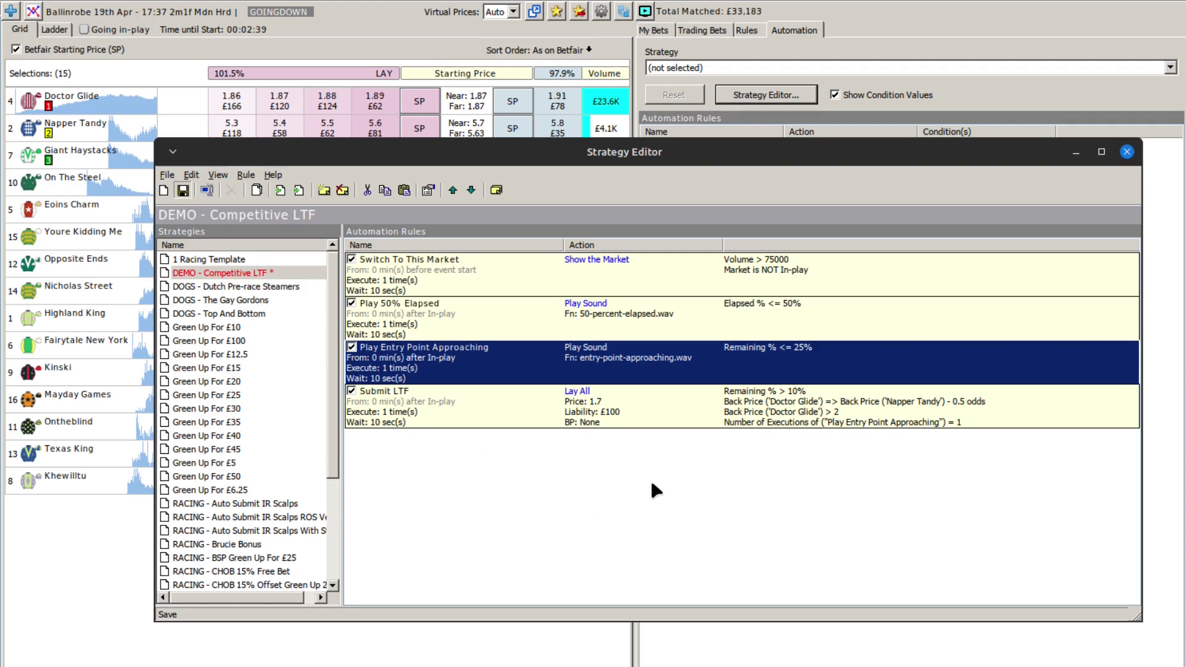
pyautogui.hotkey('ctrl', 's')
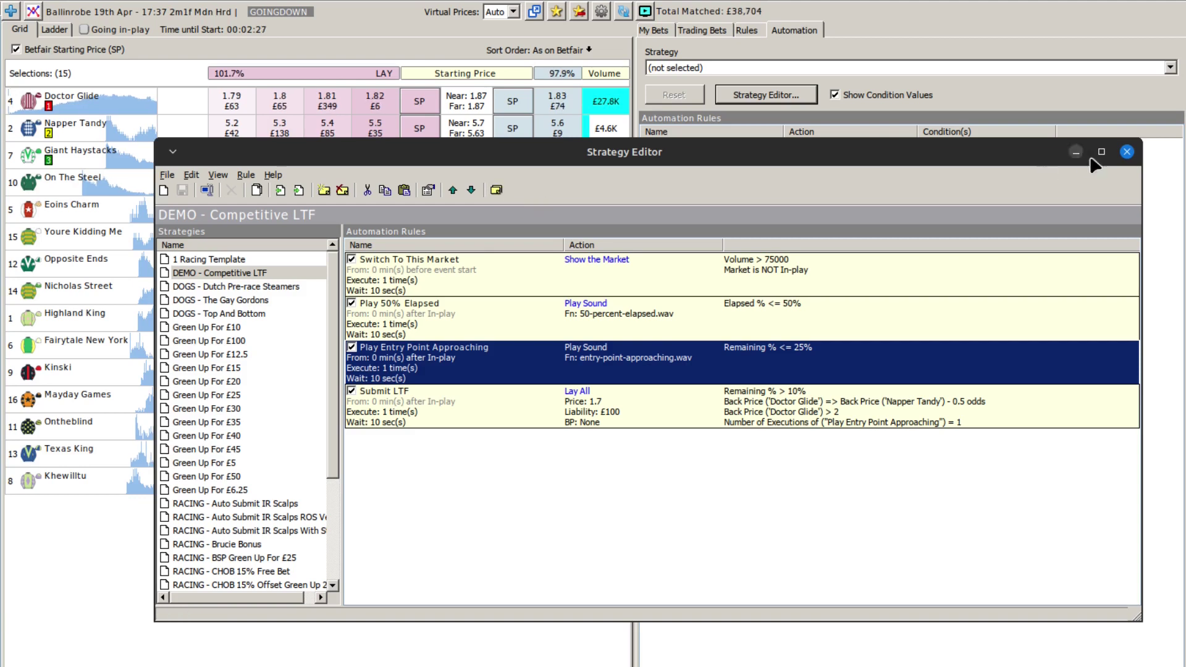
# Close the Strategy Editor and apply the DEMO - Competitive LTF strategy to the Bath 17:45 market.
pyautogui.click(1127, 152)
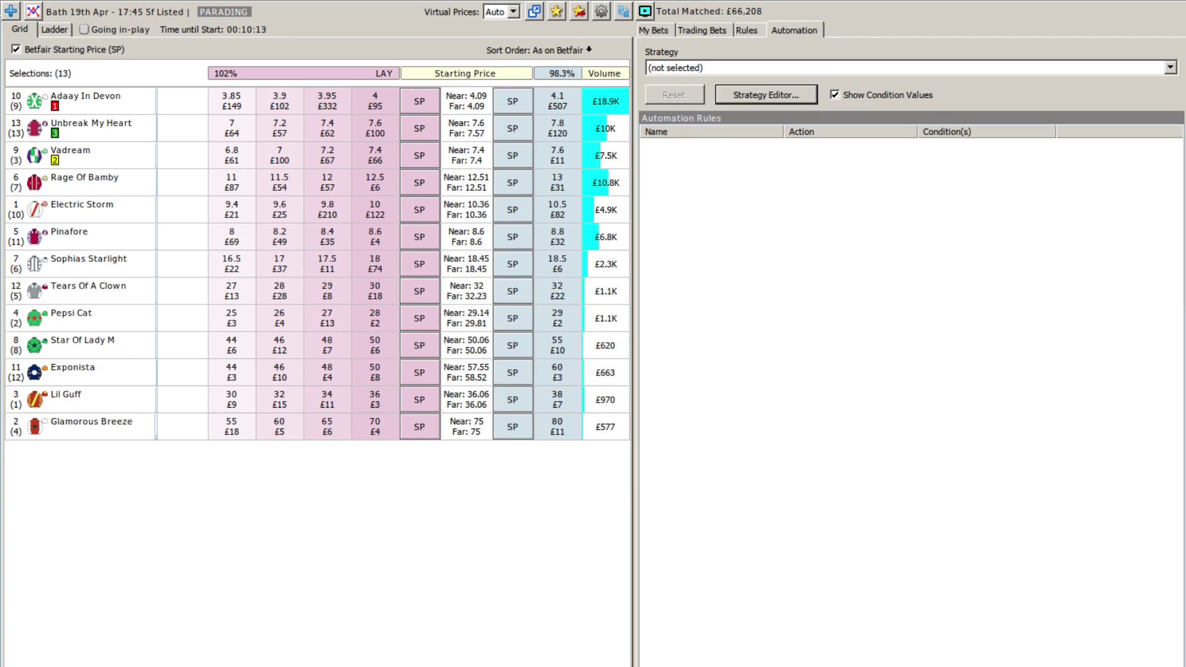
pyautogui.click(847, 69)
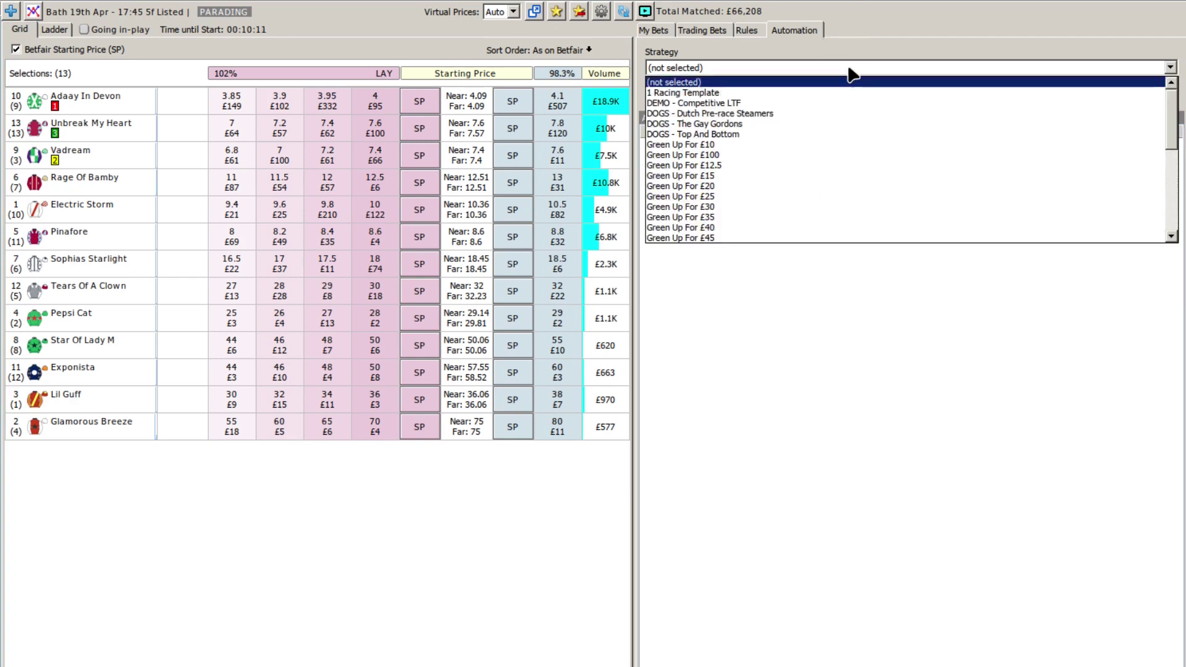
pyautogui.click(729, 104)
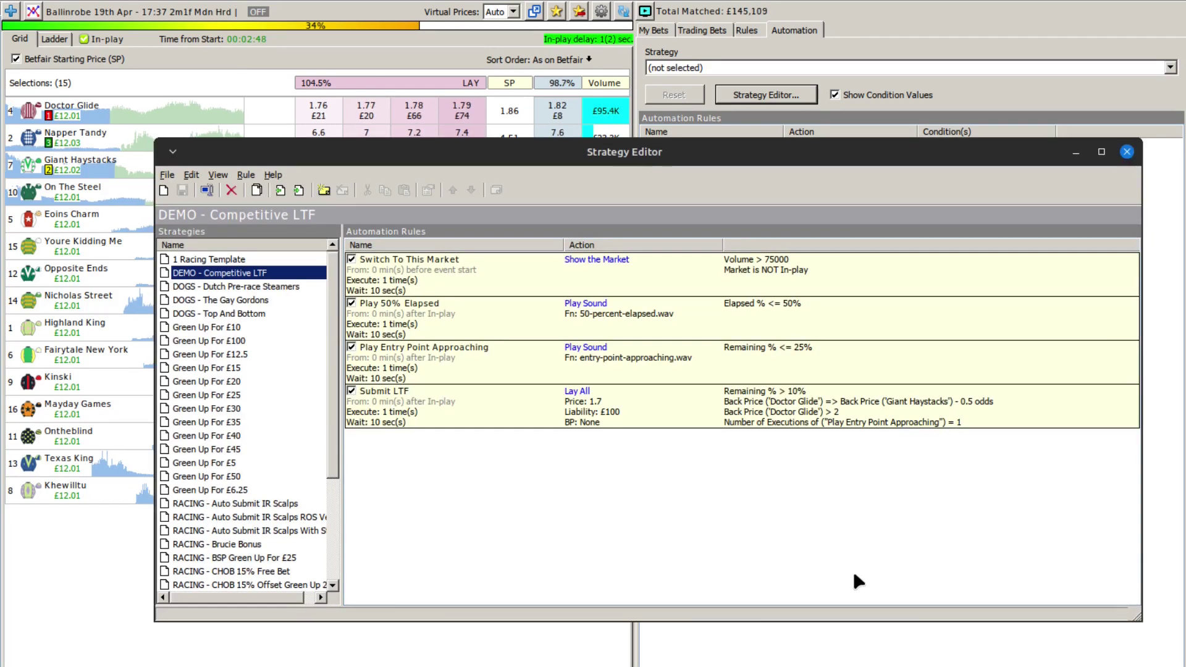
# Change the "Play 50% Elapsed" rule's Elapsed % comparison to greater than or equal to, and save the strategy.
pyautogui.click(769, 303)
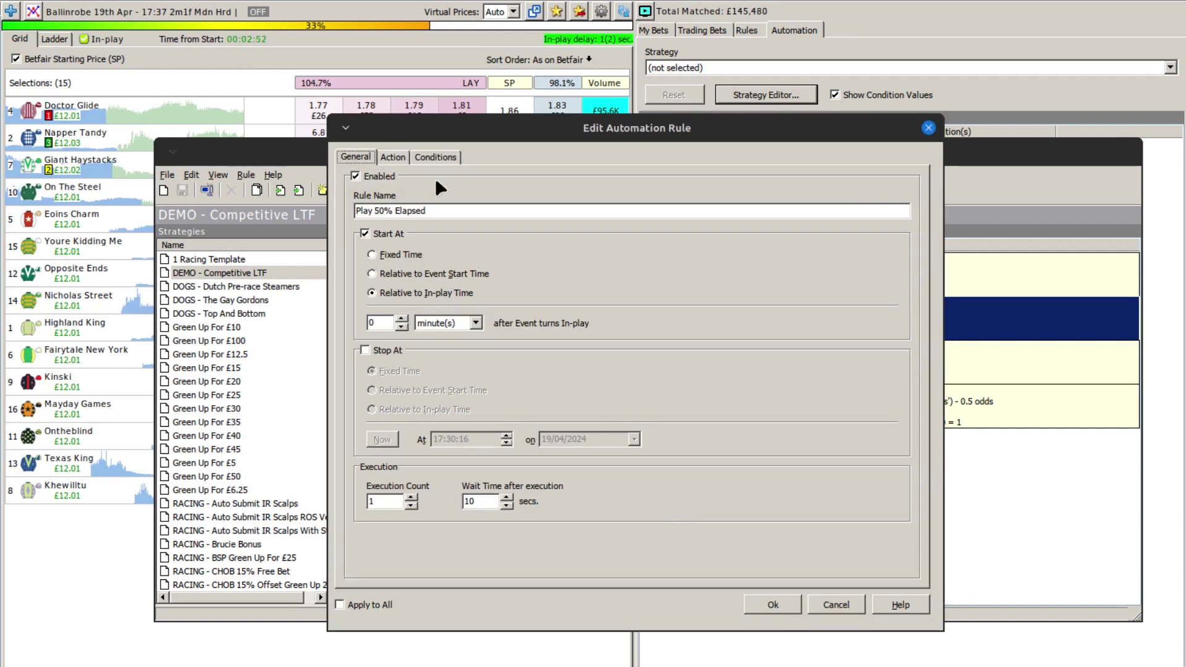
pyautogui.click(432, 156)
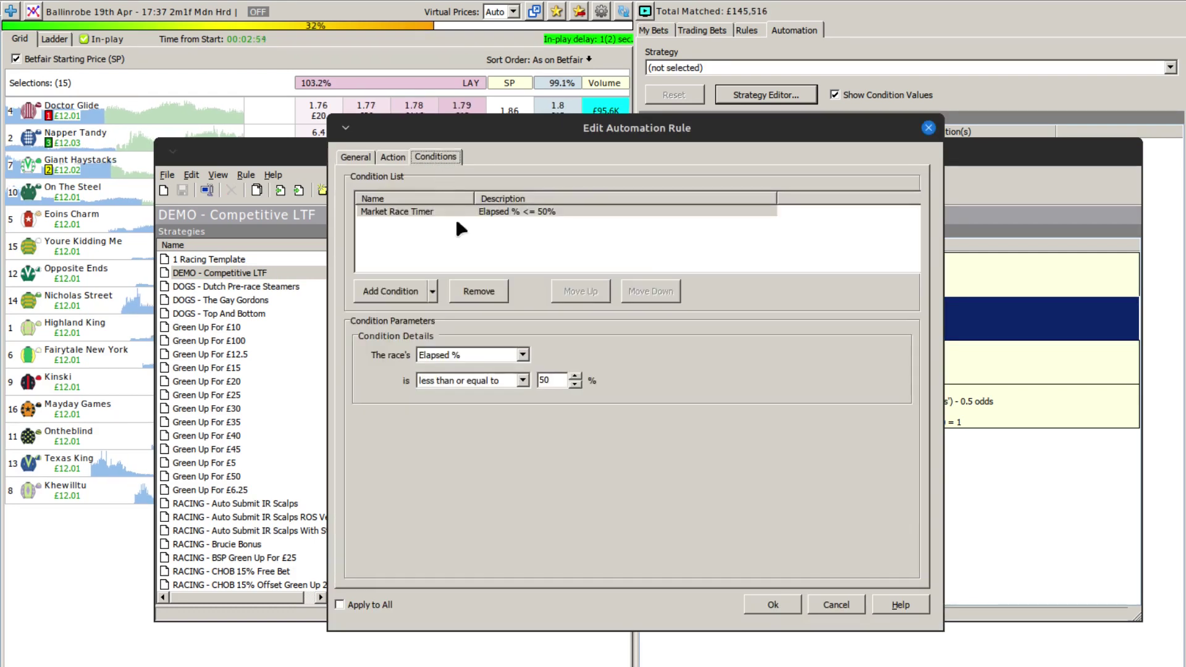
pyautogui.click(514, 212)
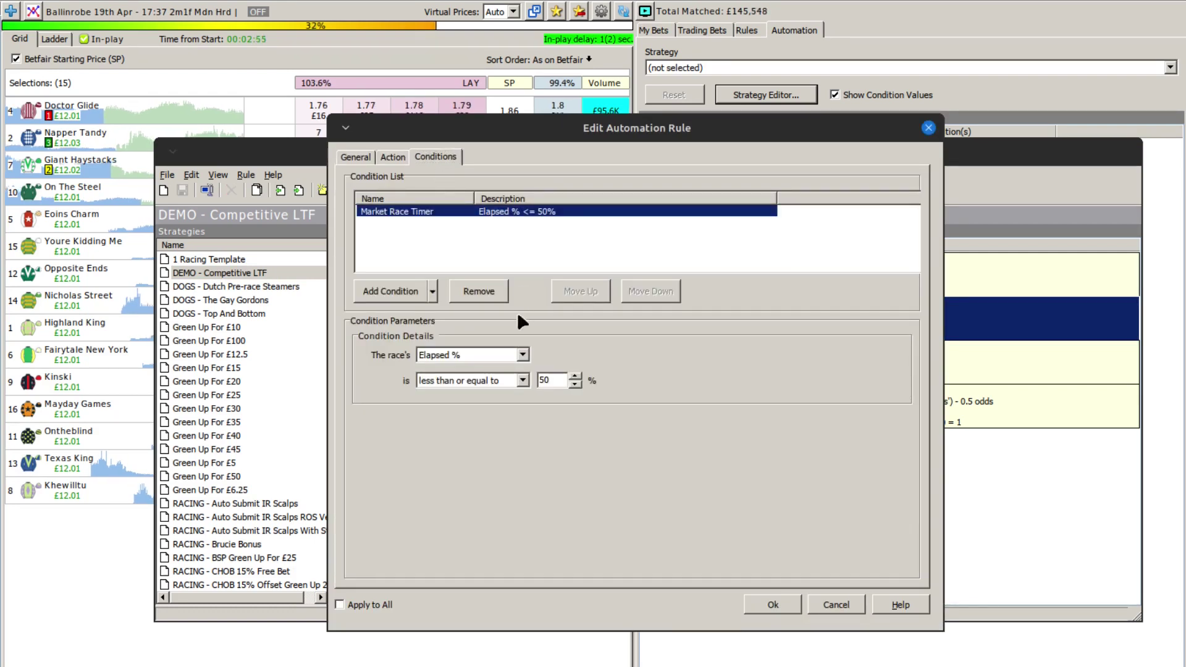
pyautogui.click(522, 380)
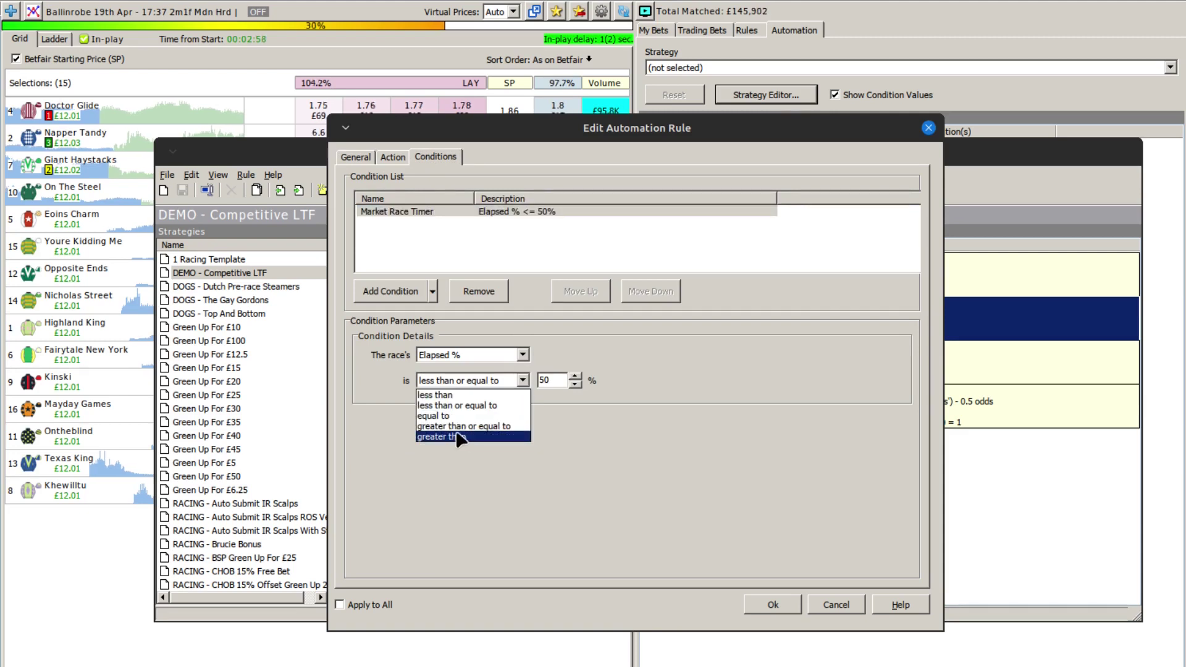
pyautogui.click(460, 427)
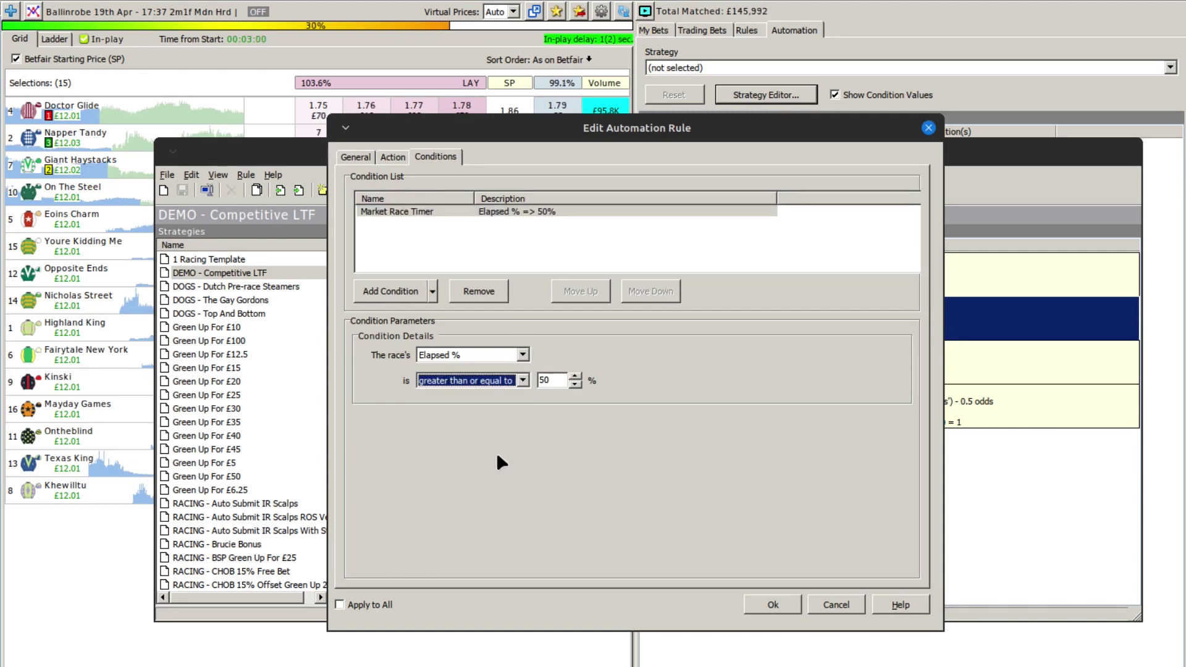
pyautogui.click(762, 599)
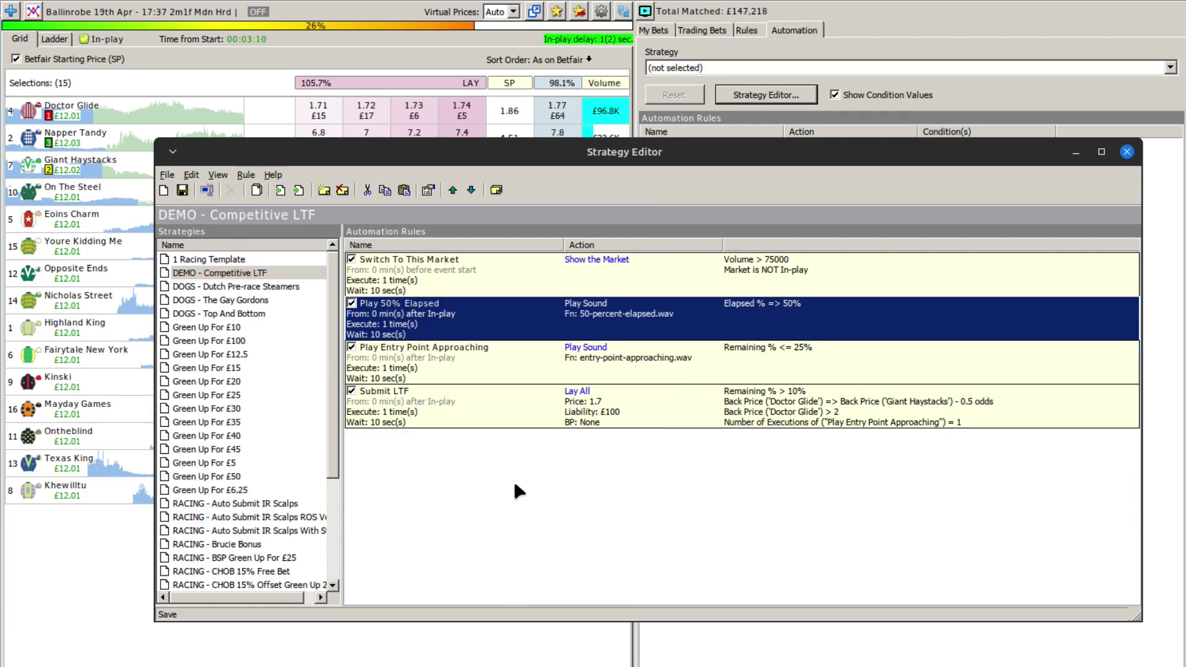
pyautogui.hotkey('ctrl', 's')
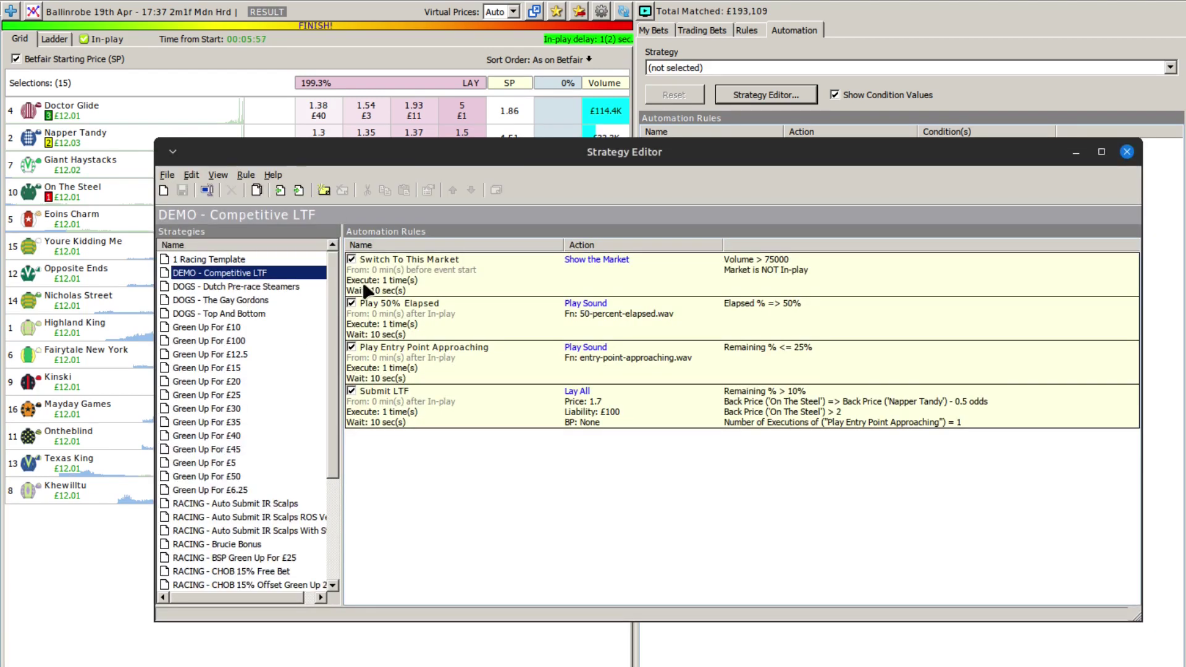
# Add a Rule Number of Executions condition for "Switch To This Market" to the "Submit LTF" rule.
pyautogui.moveTo(672, 157); pyautogui.dragTo(675, 193)
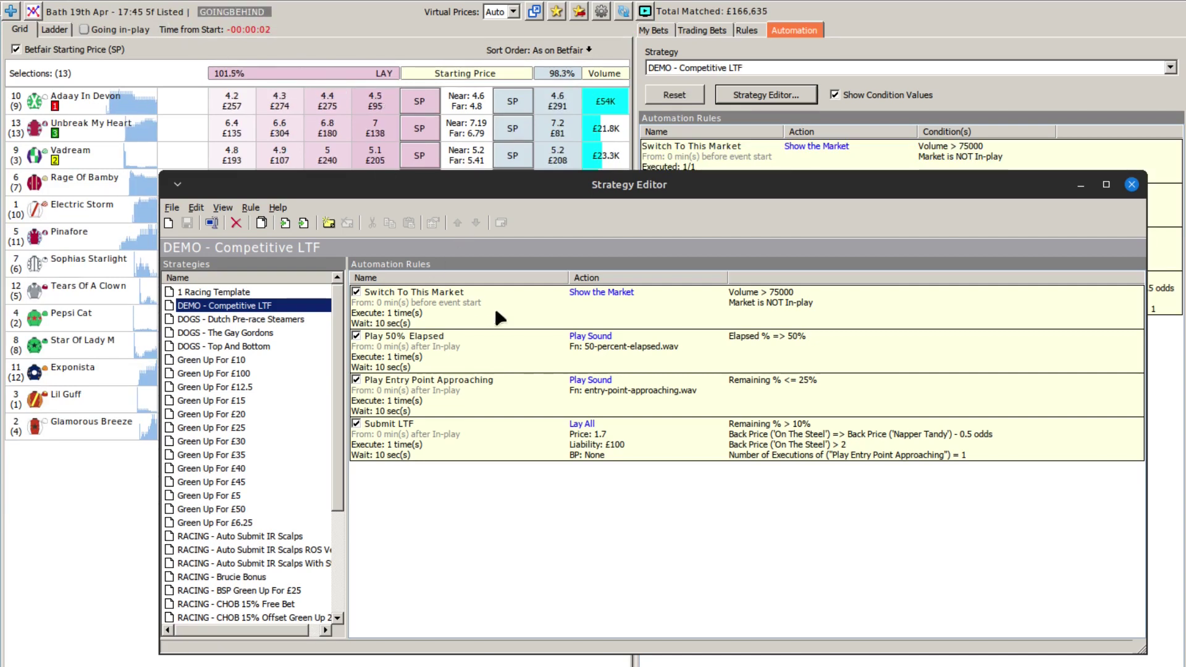
pyautogui.click(497, 309)
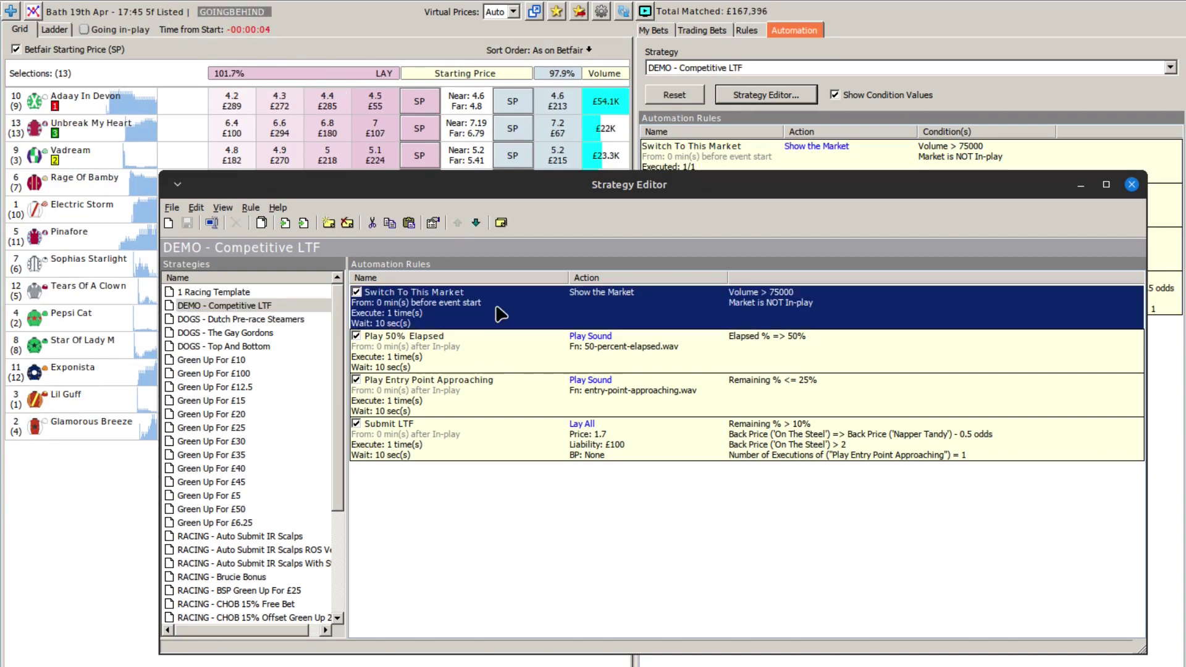
pyautogui.click(682, 441)
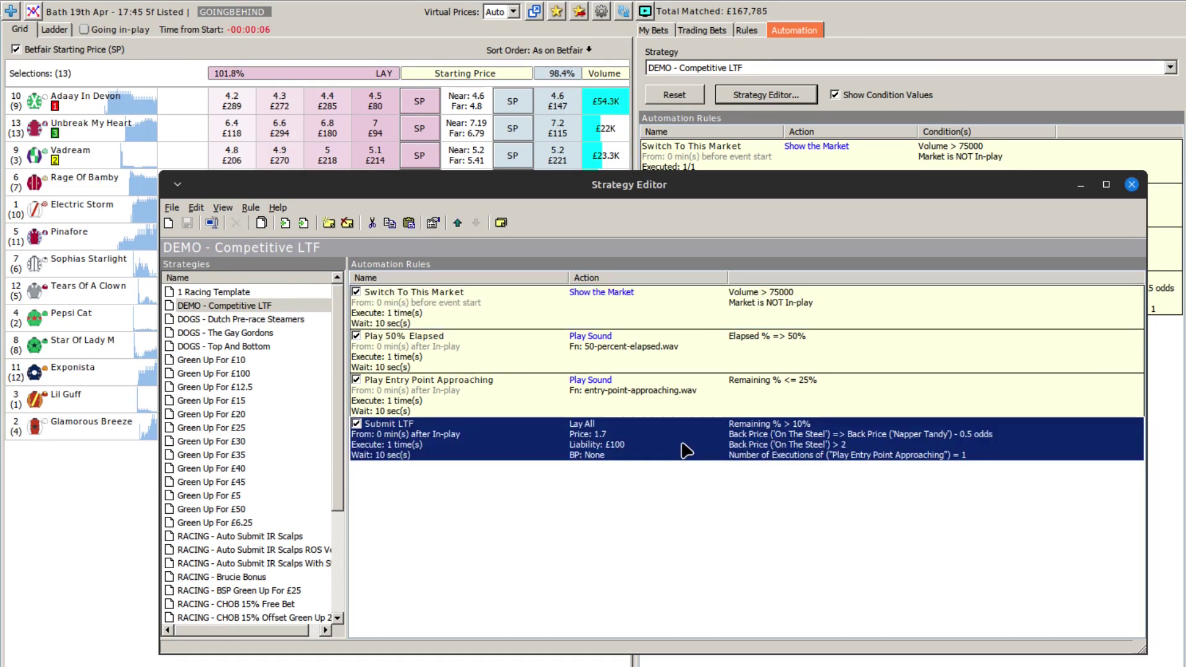
pyautogui.doubleClick(682, 443)
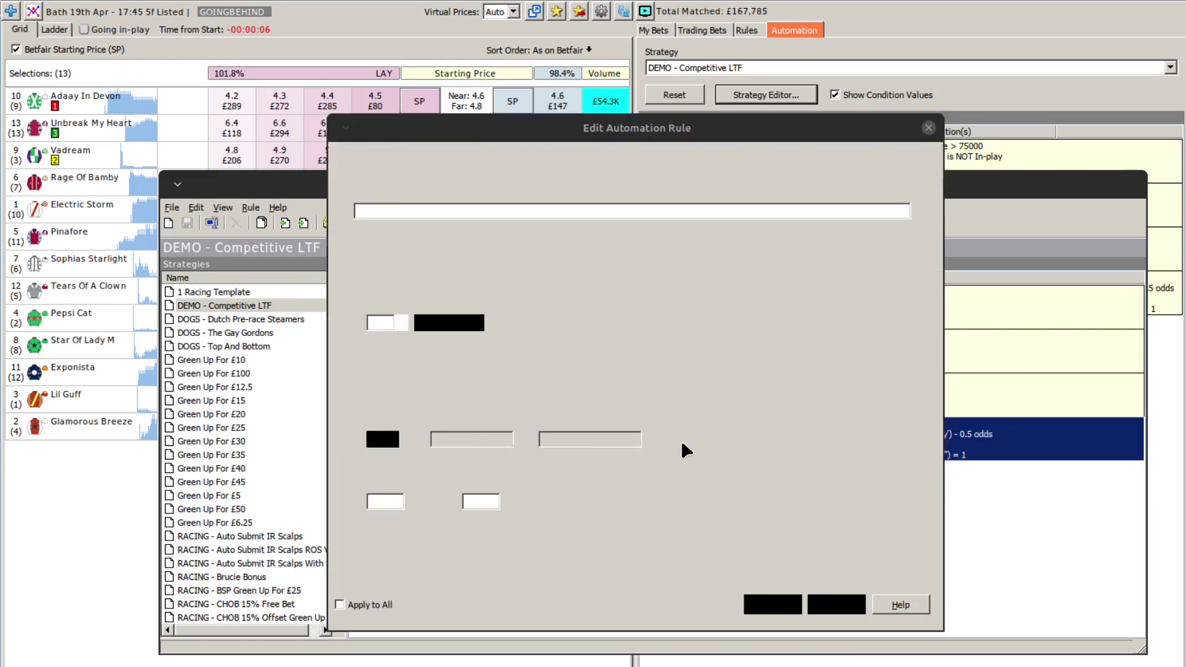
pyautogui.click(420, 157)
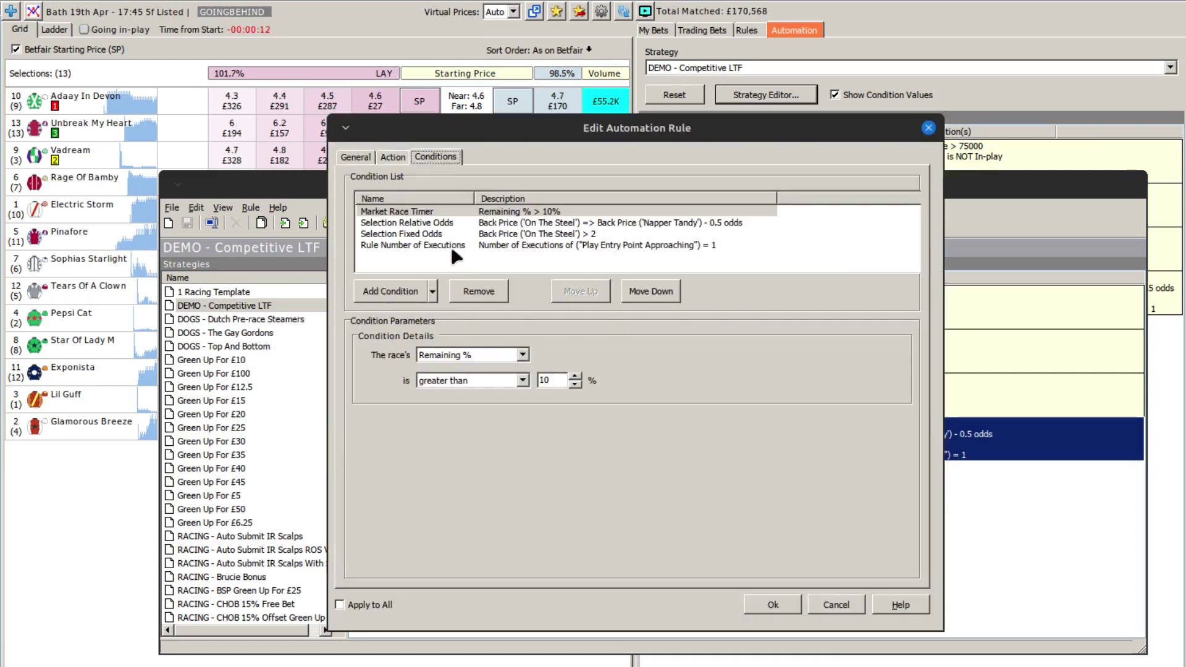
pyautogui.click(433, 291)
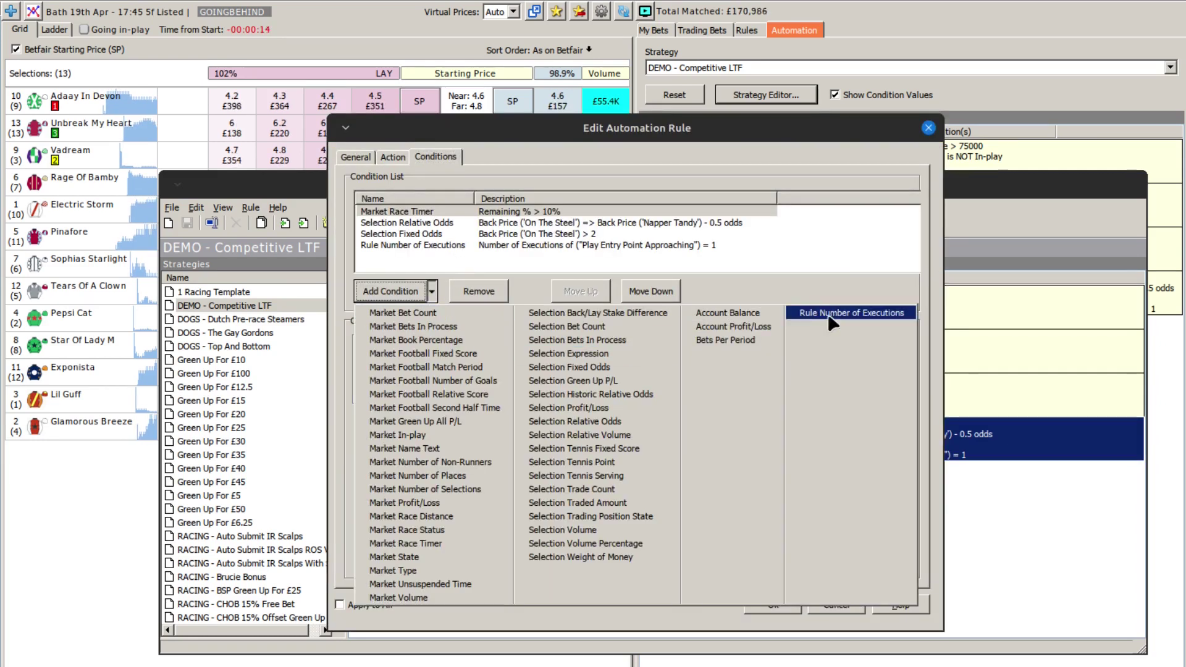
pyautogui.click(811, 313)
pyautogui.click(541, 356)
pyautogui.click(468, 383)
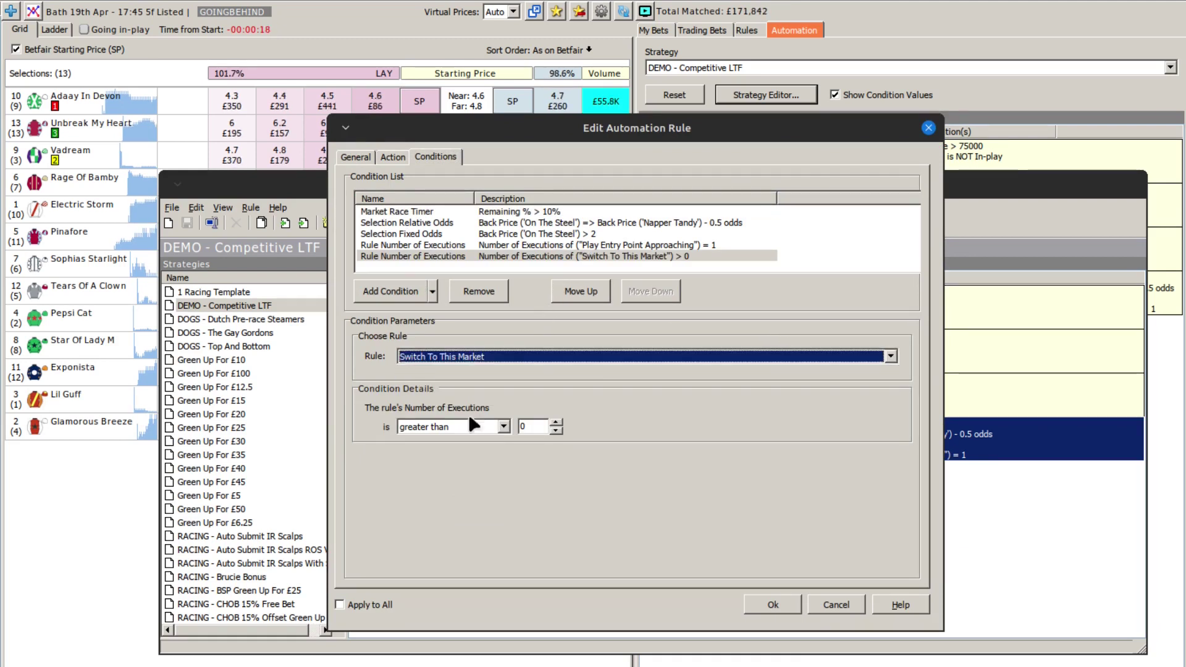
# Set the new executions condition to equal to 1, then save the strategy and close the Strategy Editor.
pyautogui.click(455, 427)
pyautogui.click(456, 462)
pyautogui.click(556, 422)
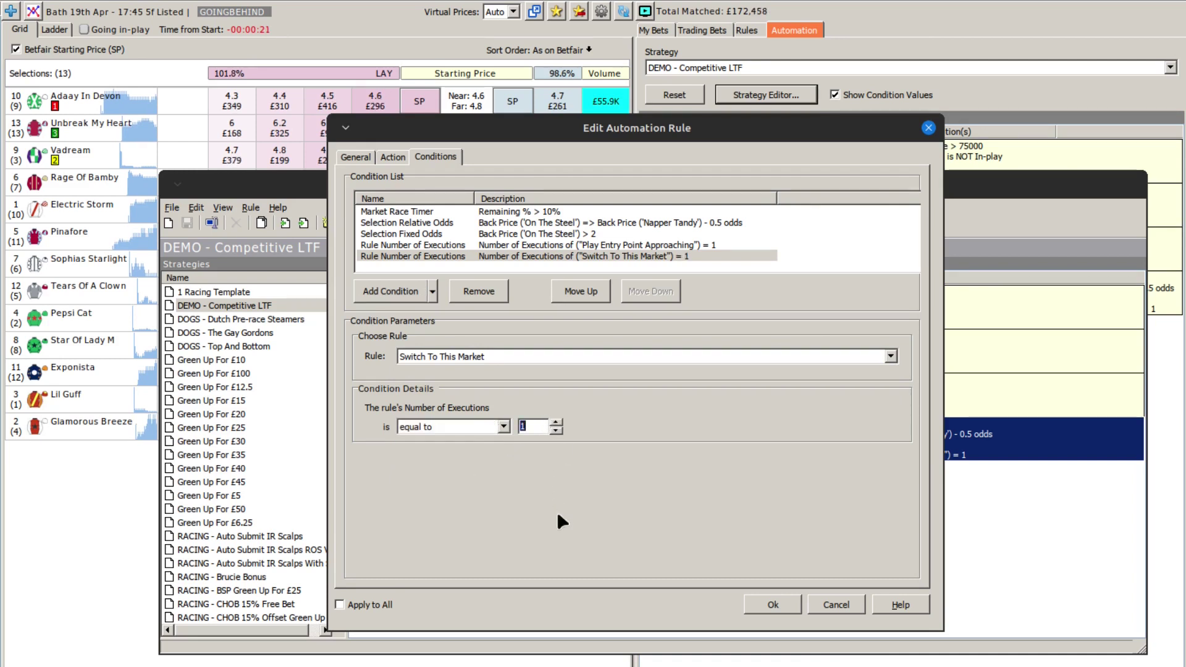
pyautogui.click(775, 598)
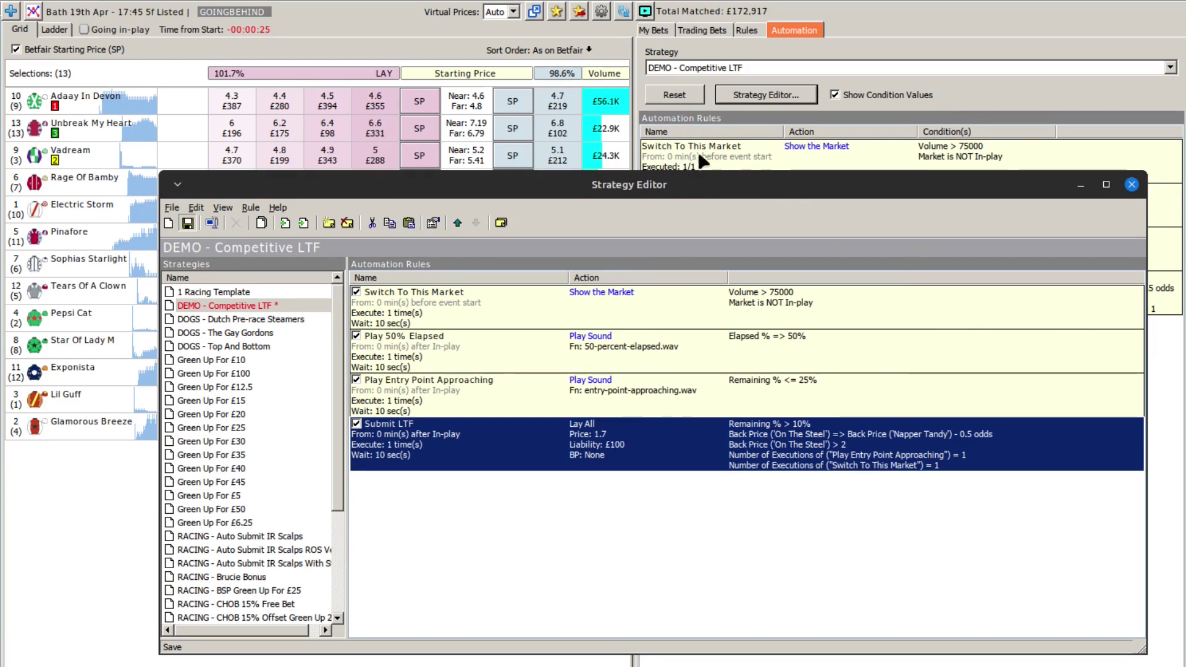
pyautogui.hotkey('ctrl', 's')
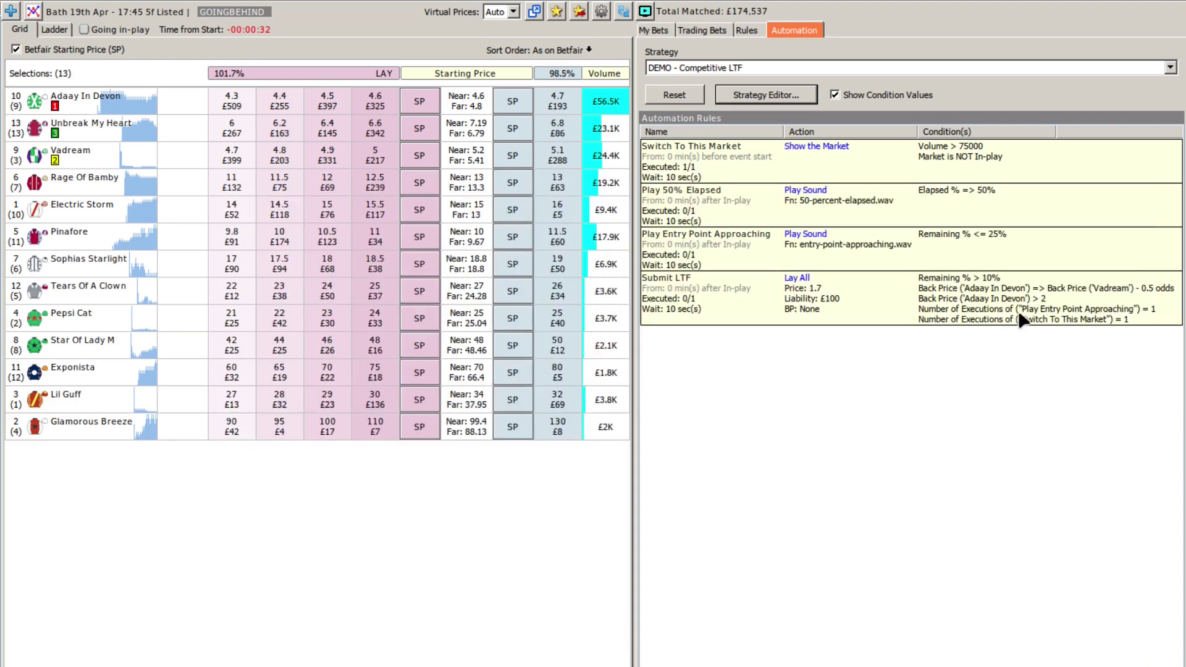
pyautogui.click(1131, 185)
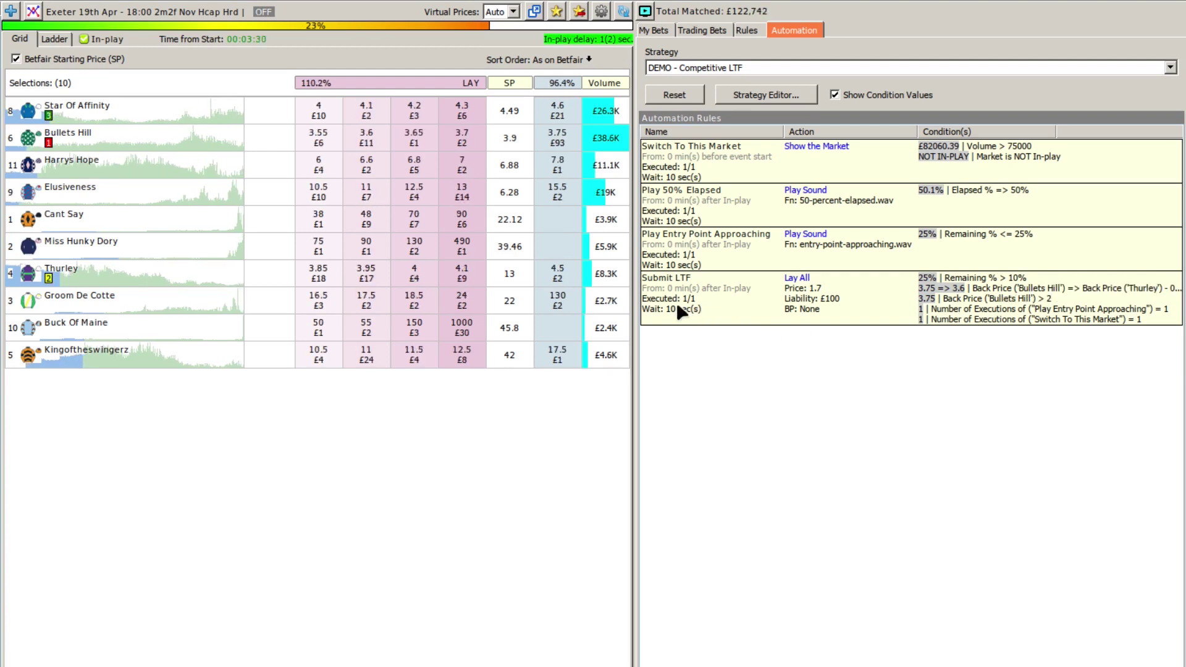
# Review the unmatched and matched lay bets in the Exeter 18:00 market against the strategy's rule executions and condition values.
pyautogui.click(659, 29)
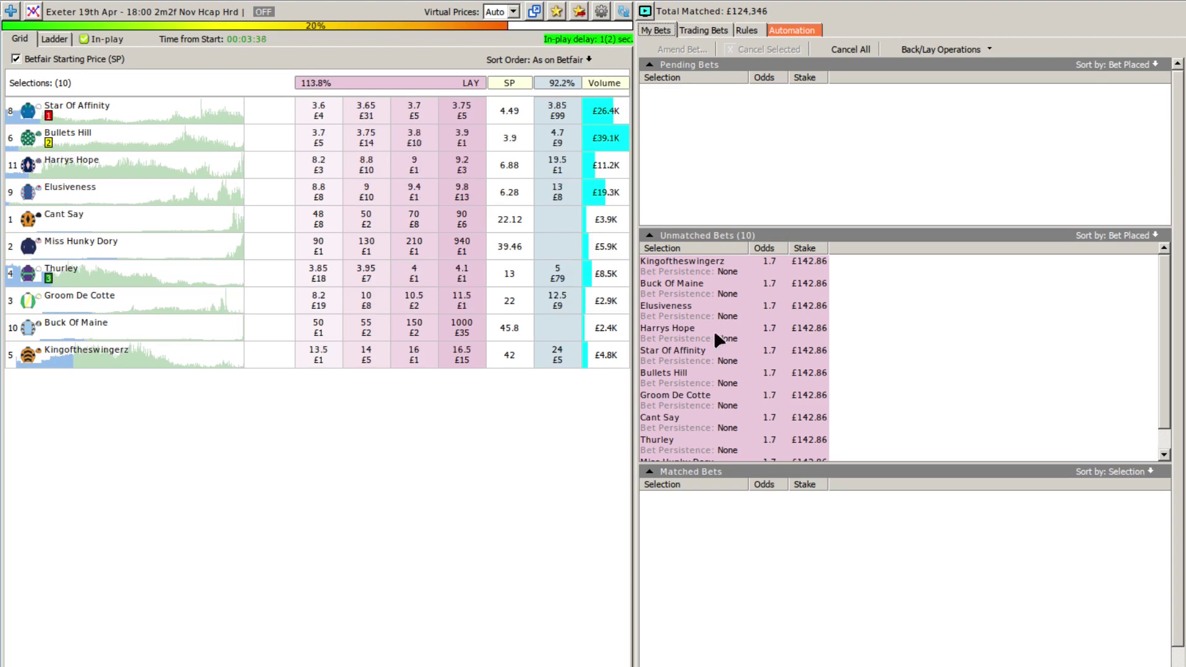
pyautogui.click(794, 32)
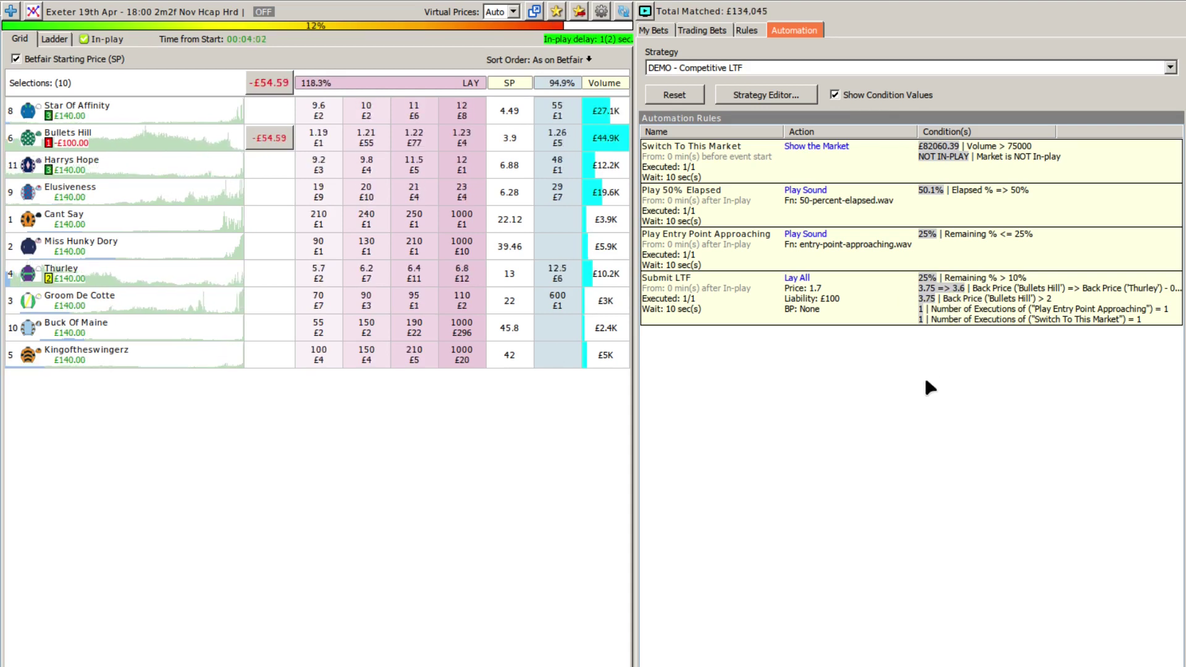
pyautogui.click(646, 29)
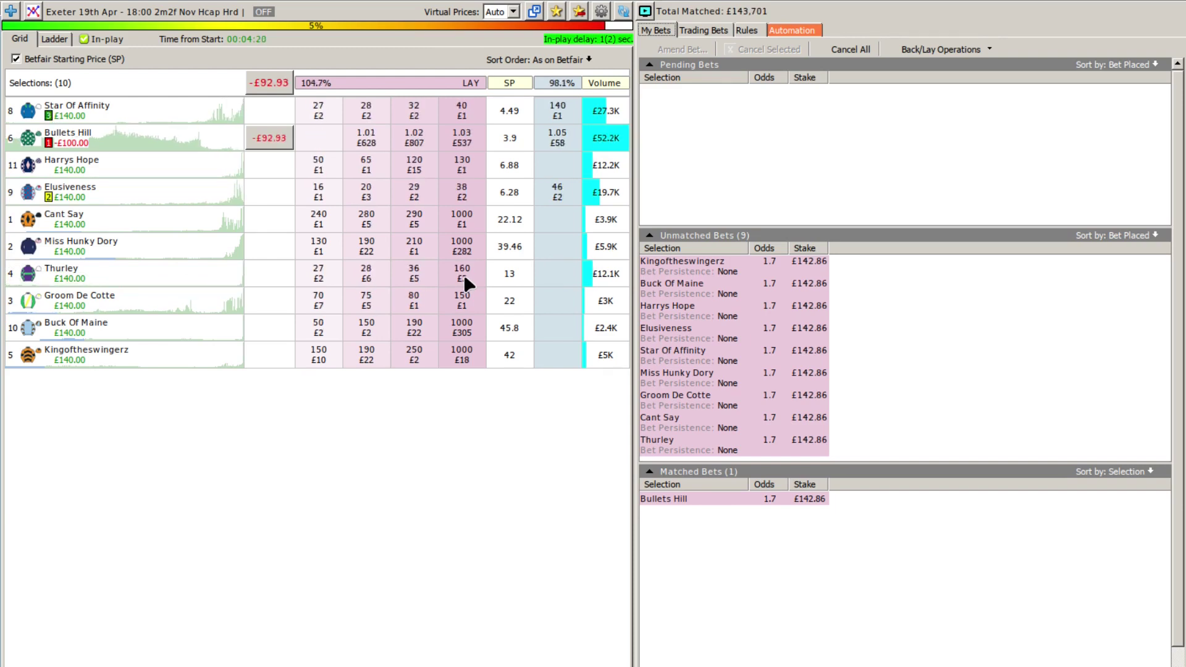
pyautogui.click(780, 32)
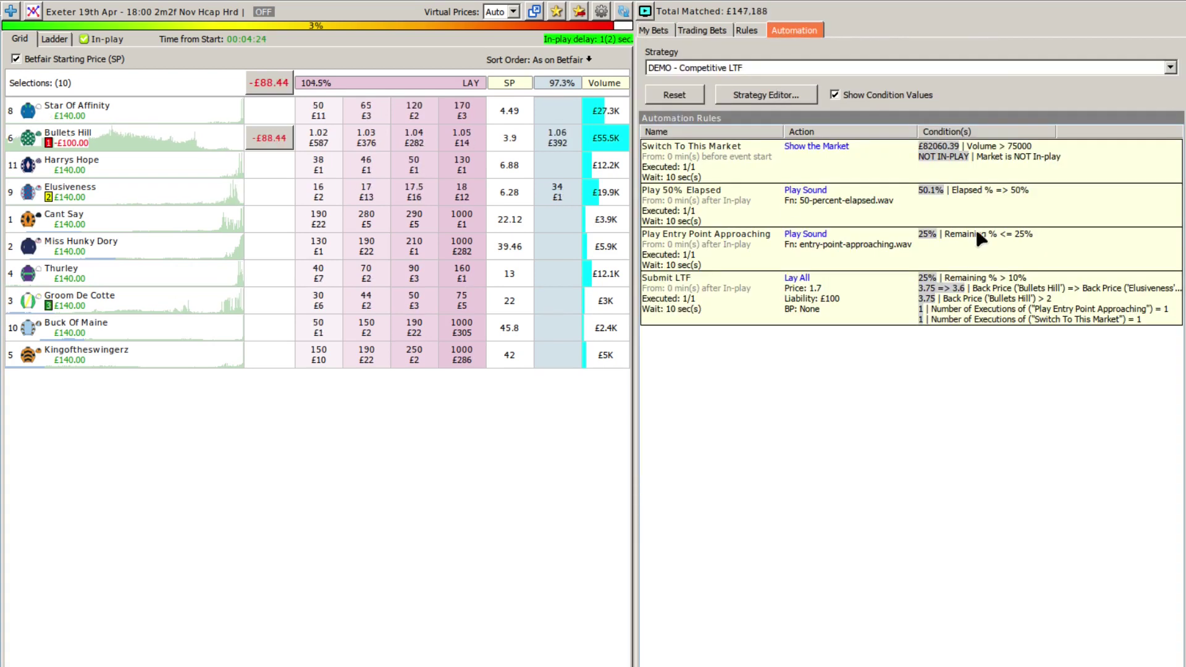